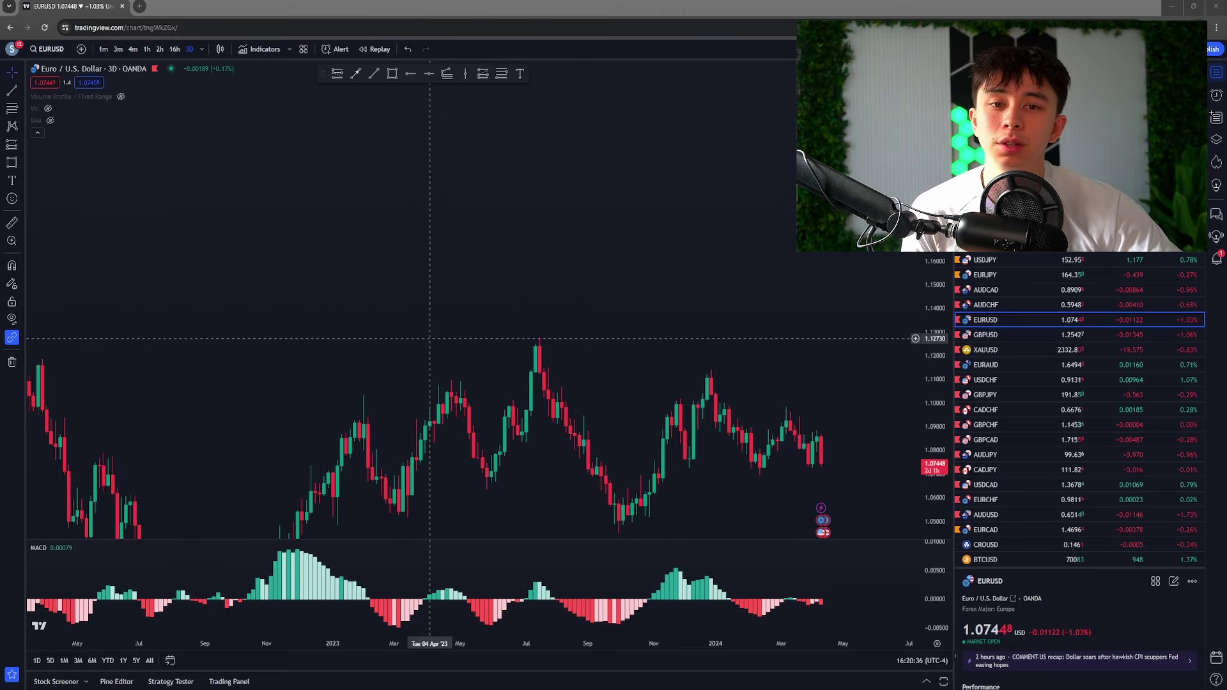
Examine the three stacked green rectangles drawn below the 2023 candles on the EURUSD 3-day chart.
{"action": "left_click_drag", "start_coordinate": [481, 441], "coordinate": [538, 153]}
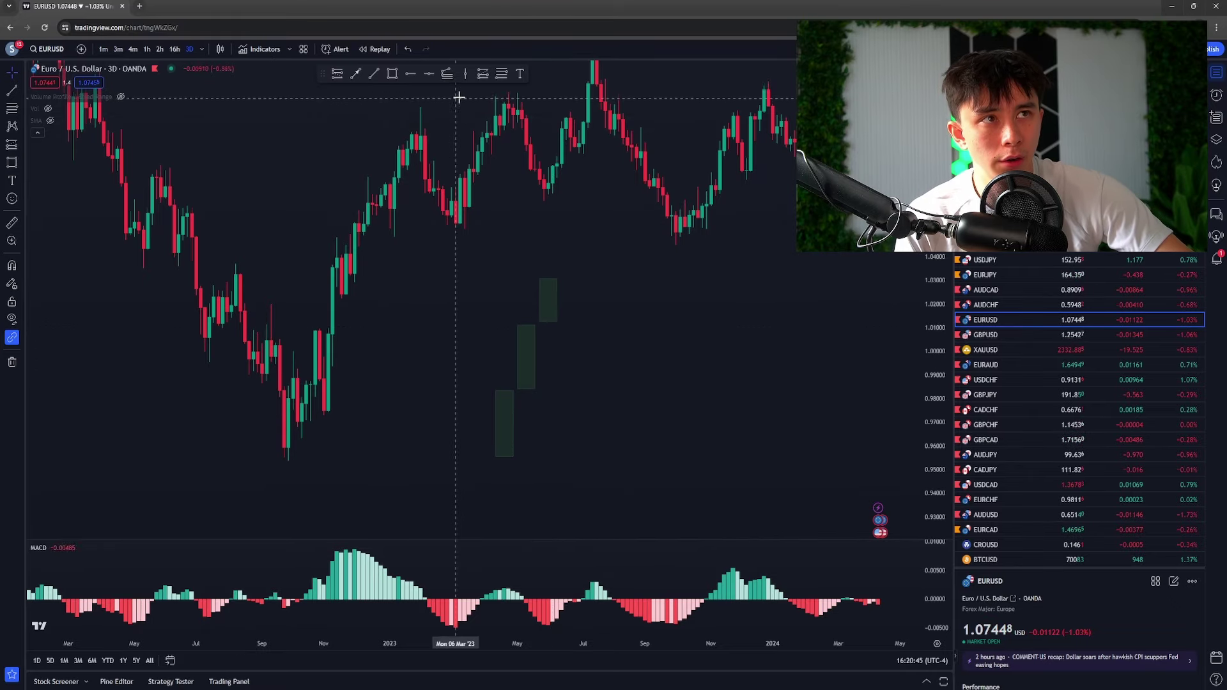
{"action": "left_click", "coordinate": [514, 442]}
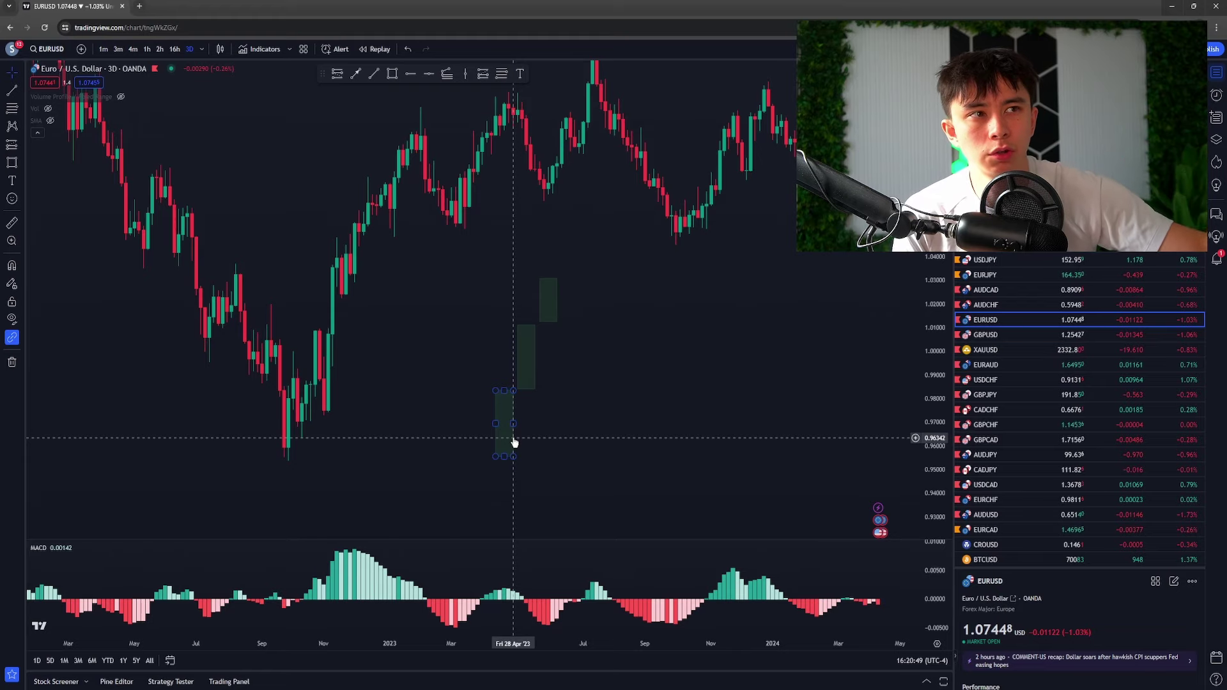
{"action": "left_click", "coordinate": [562, 265]}
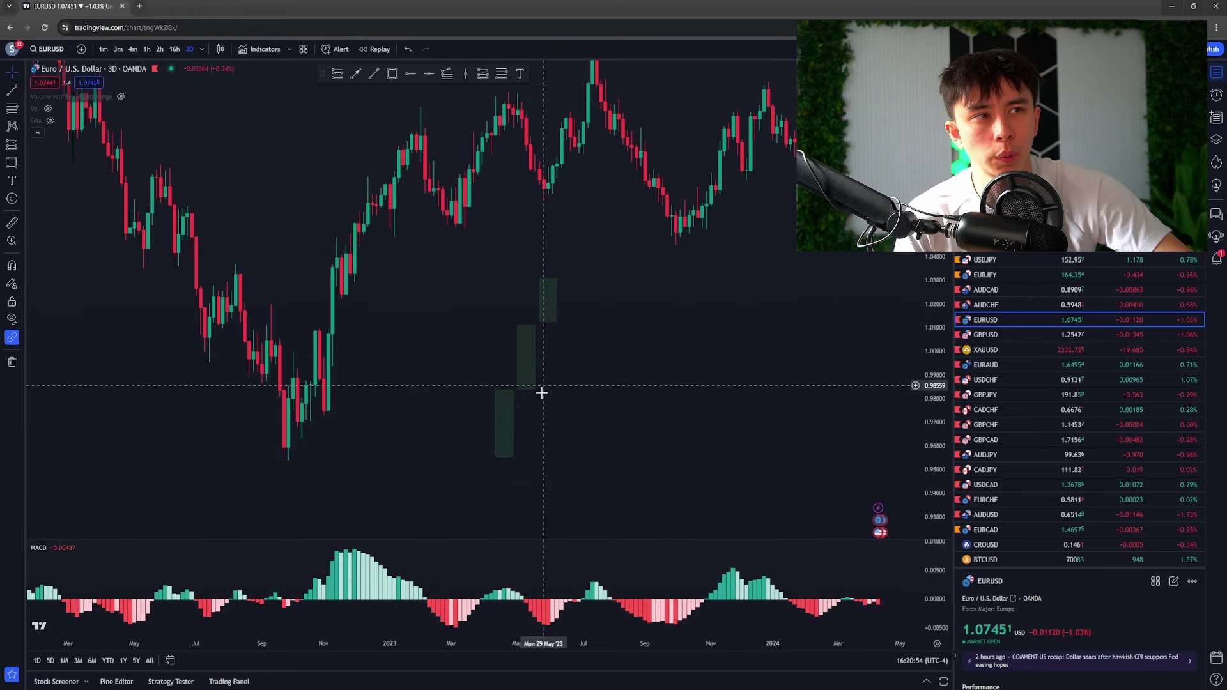
{"action": "left_click", "coordinate": [540, 294]}
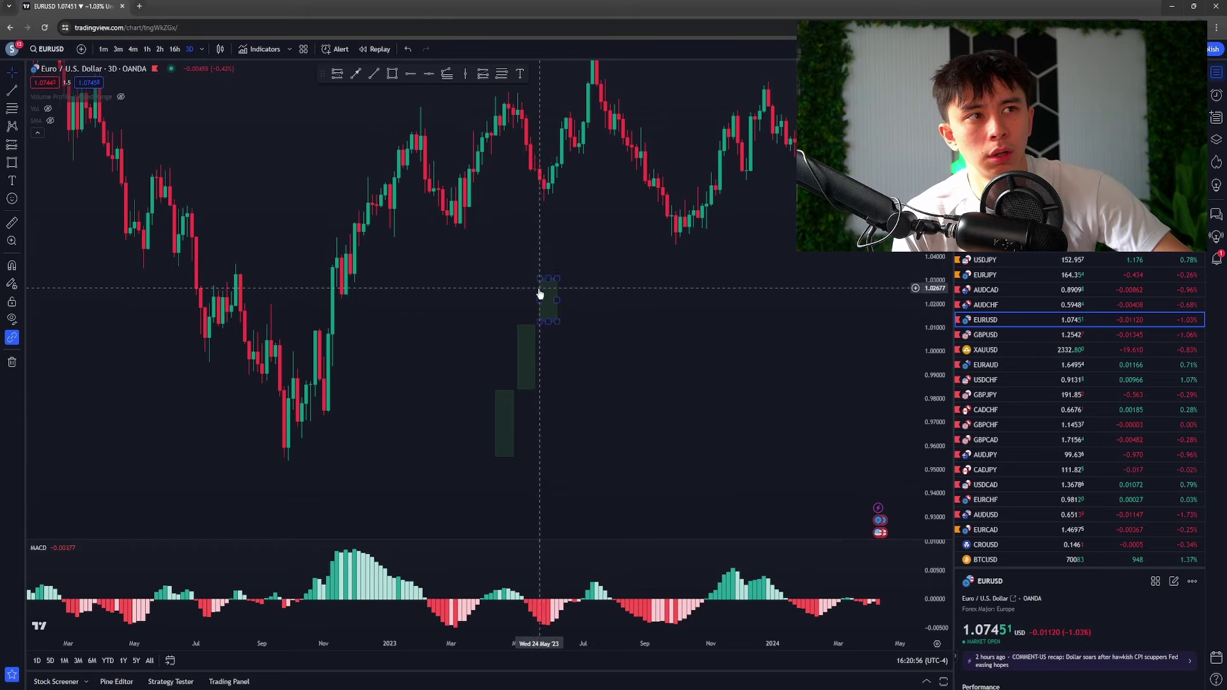
{"action": "left_click", "coordinate": [562, 283]}
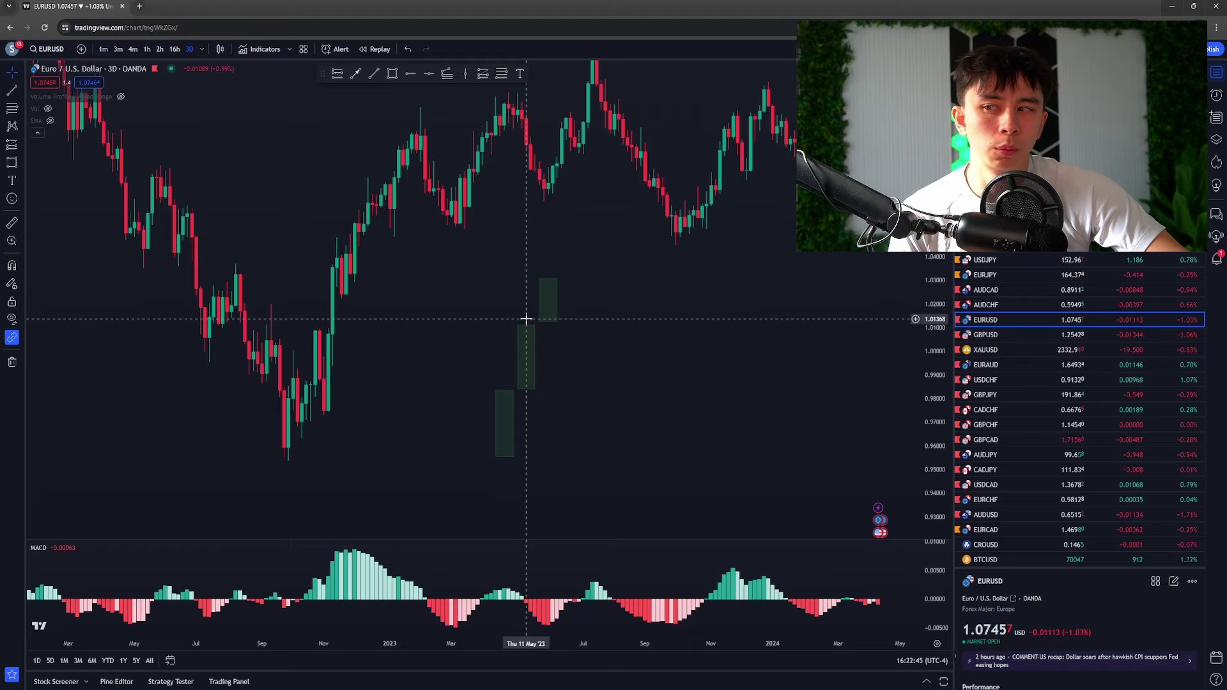
{"action": "scroll", "coordinate": [504, 407], "scroll_direction": "up", "scroll_amount": 5}
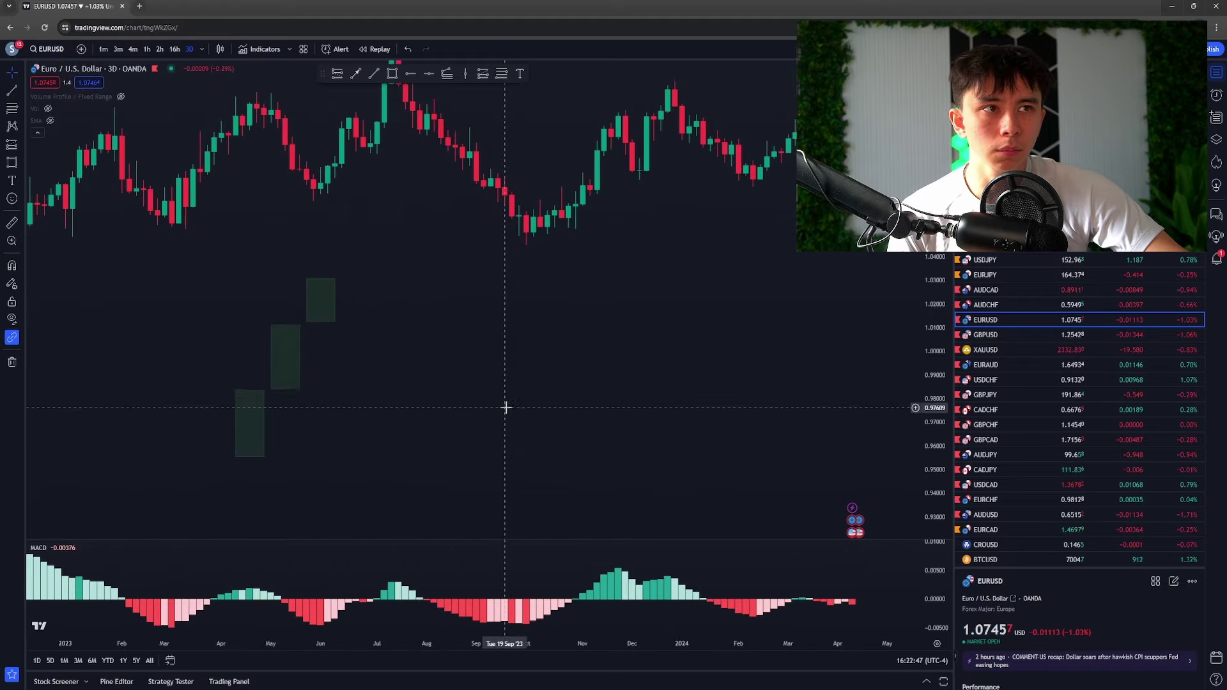
{"action": "left_click_drag", "start_coordinate": [505, 408], "coordinate": [898, 211]}
{"action": "left_click_drag", "start_coordinate": [793, 402], "coordinate": [711, 241]}
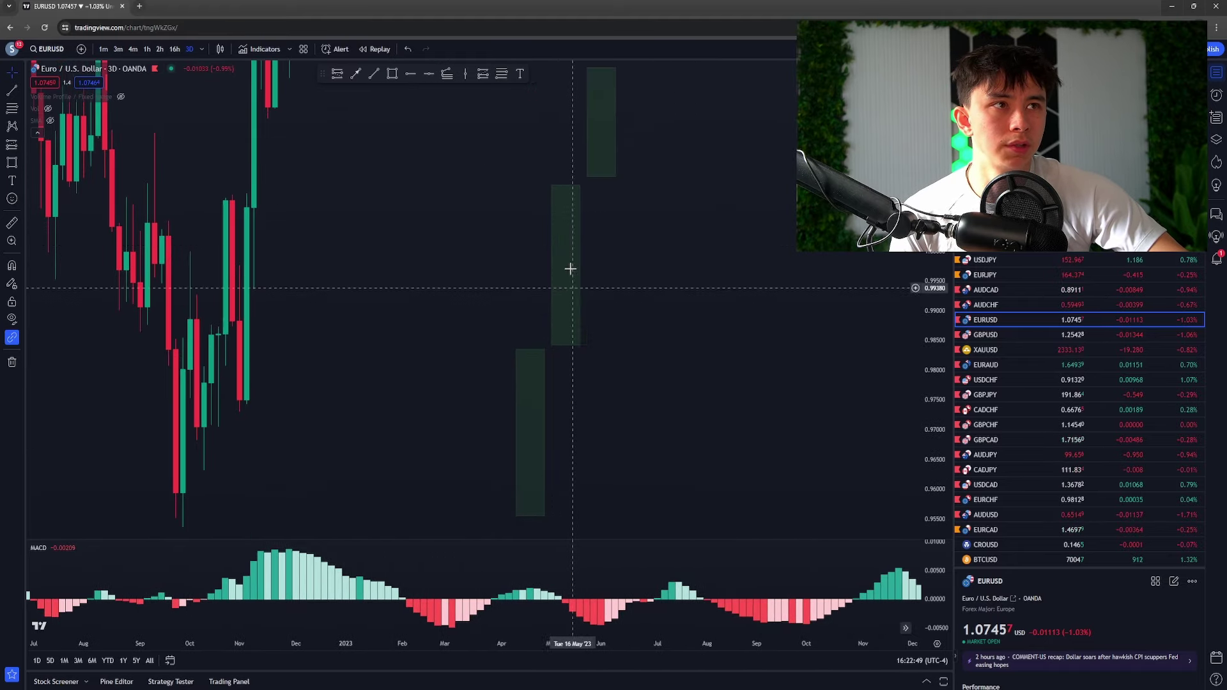
{"action": "left_click_drag", "start_coordinate": [934, 192], "coordinate": [932, 314]}
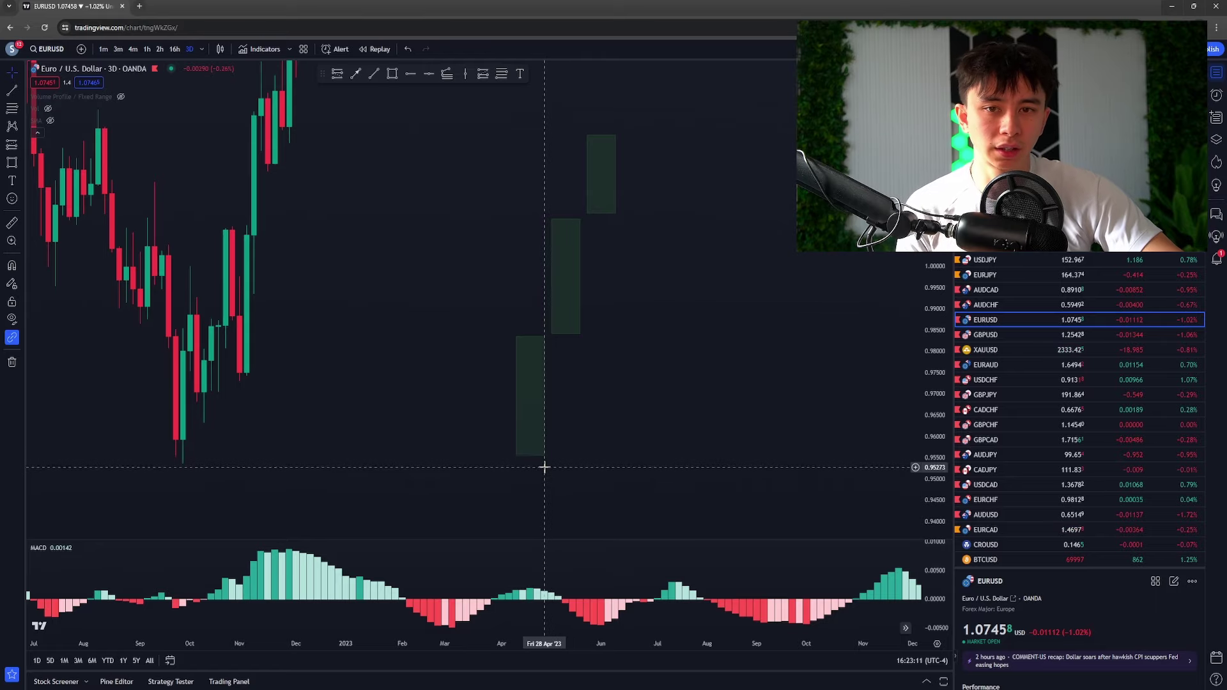
{"action": "key", "text": "ctrl+z"}
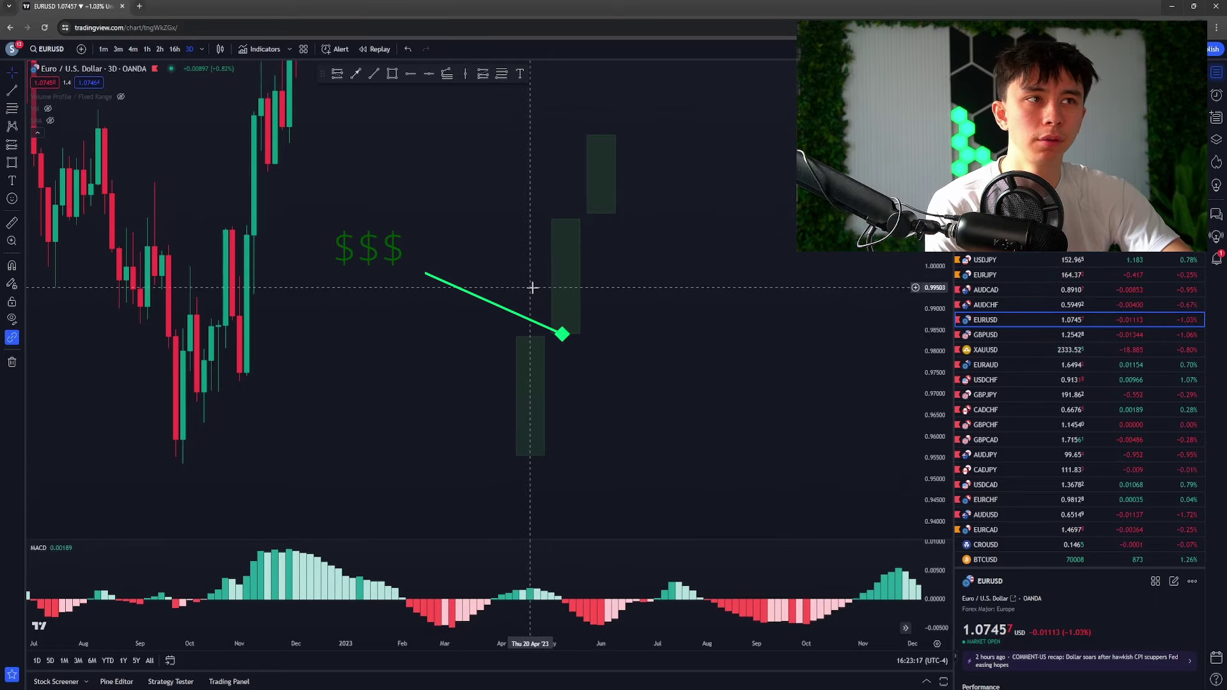
{"action": "key", "text": "ctrl+z"}
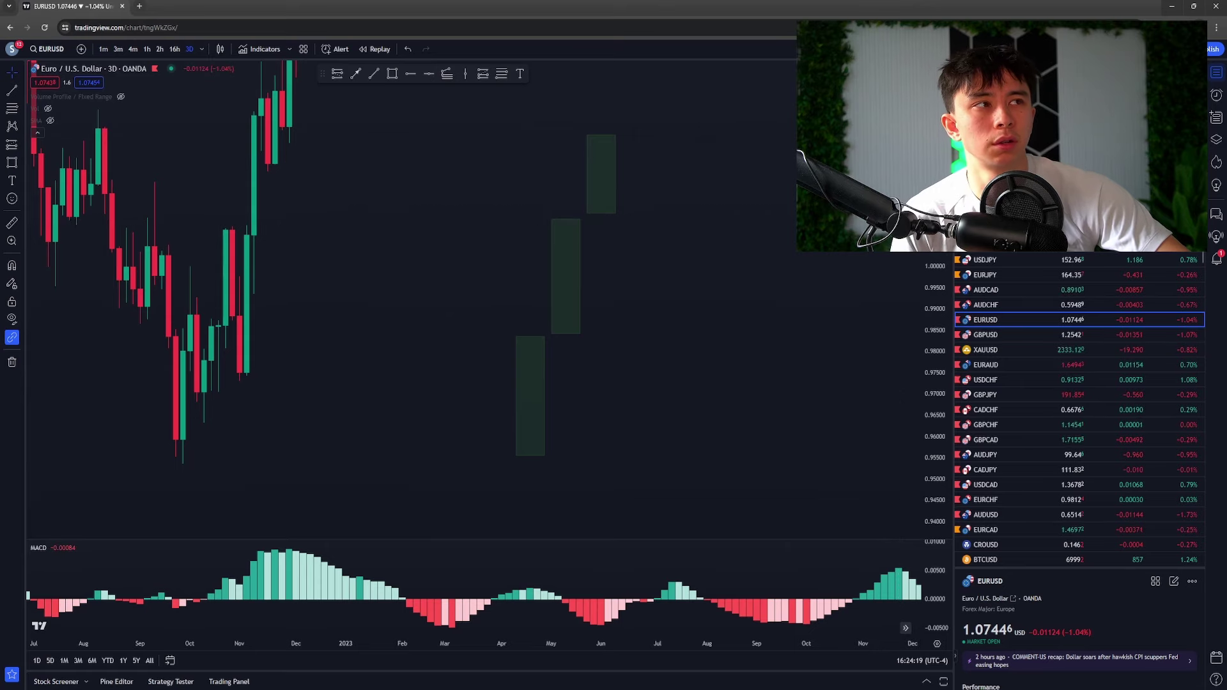
Remove the three green rectangles from the EURUSD chart.
{"action": "left_click_drag", "start_coordinate": [927, 175], "coordinate": [928, 281]}
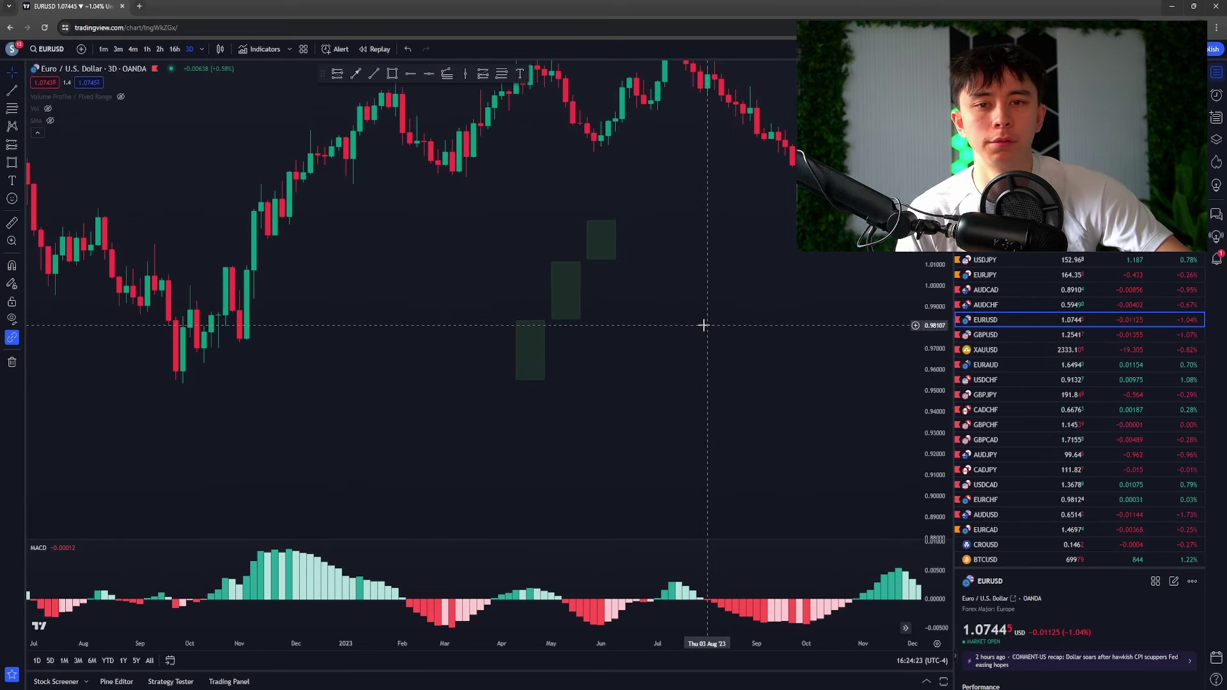
{"action": "right_click", "coordinate": [653, 313]}
{"action": "left_click", "coordinate": [721, 524]}
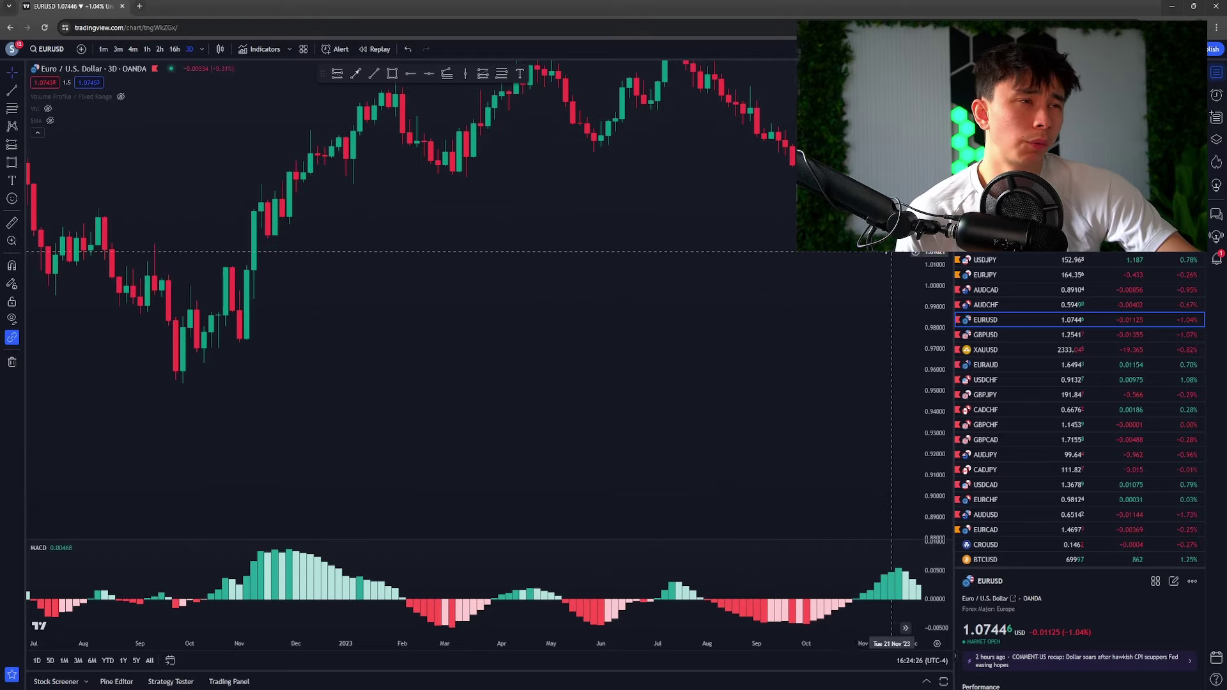
Try to draw an arrow from about 29 April 2022 down to the mid-April candles in the 2022 decline.
{"action": "left_click_drag", "start_coordinate": [840, 236], "coordinate": [792, 338]}
{"action": "scroll", "coordinate": [741, 358], "scroll_direction": "down", "scroll_amount": 2}
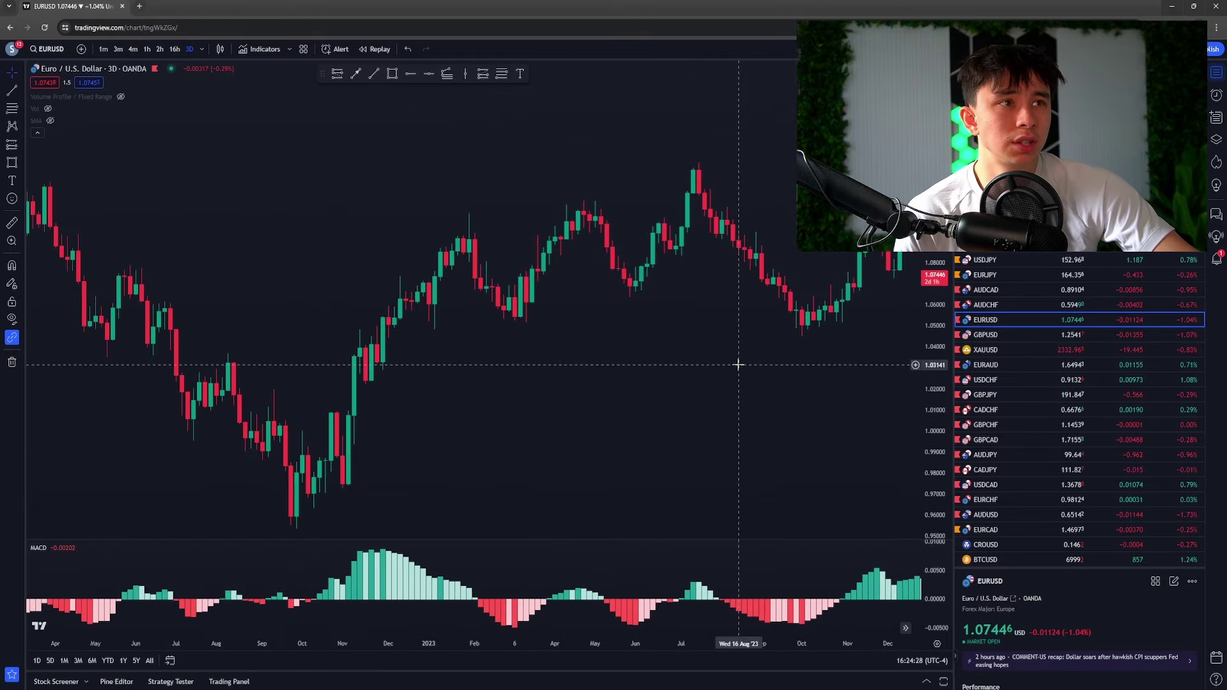
{"action": "left_click_drag", "start_coordinate": [586, 367], "coordinate": [716, 367]}
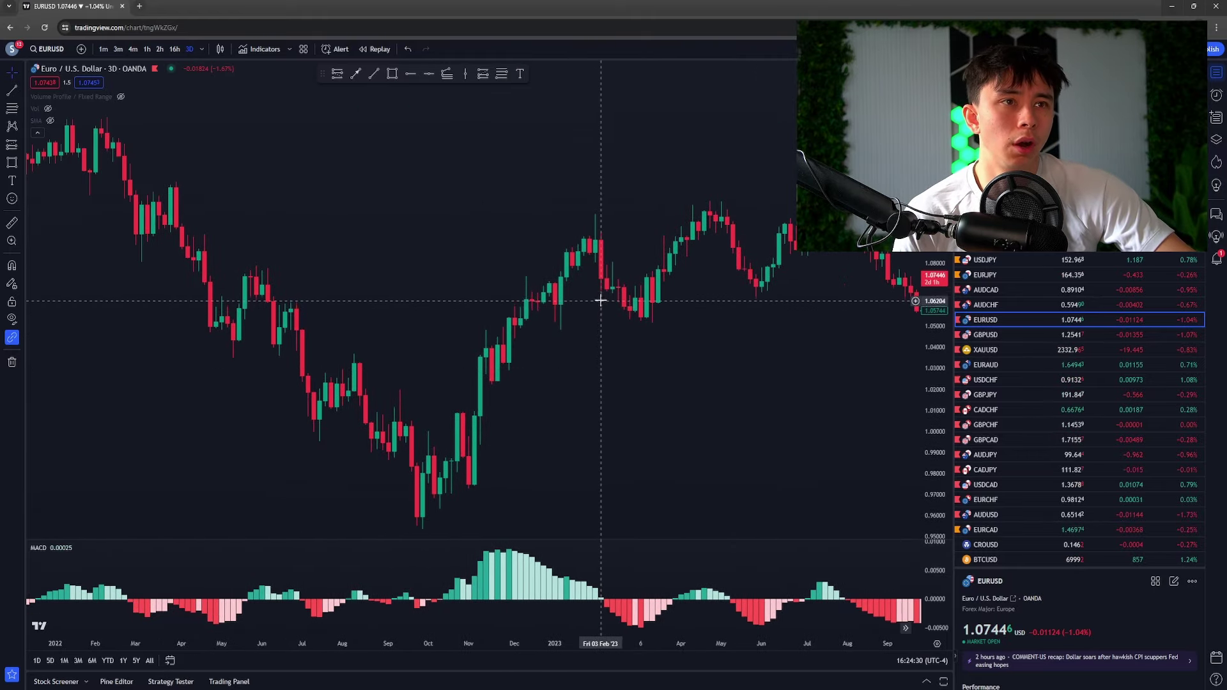
{"action": "scroll", "coordinate": [490, 293], "scroll_direction": "up", "scroll_amount": 3}
{"action": "scroll", "coordinate": [395, 266], "scroll_direction": "up", "scroll_amount": 3}
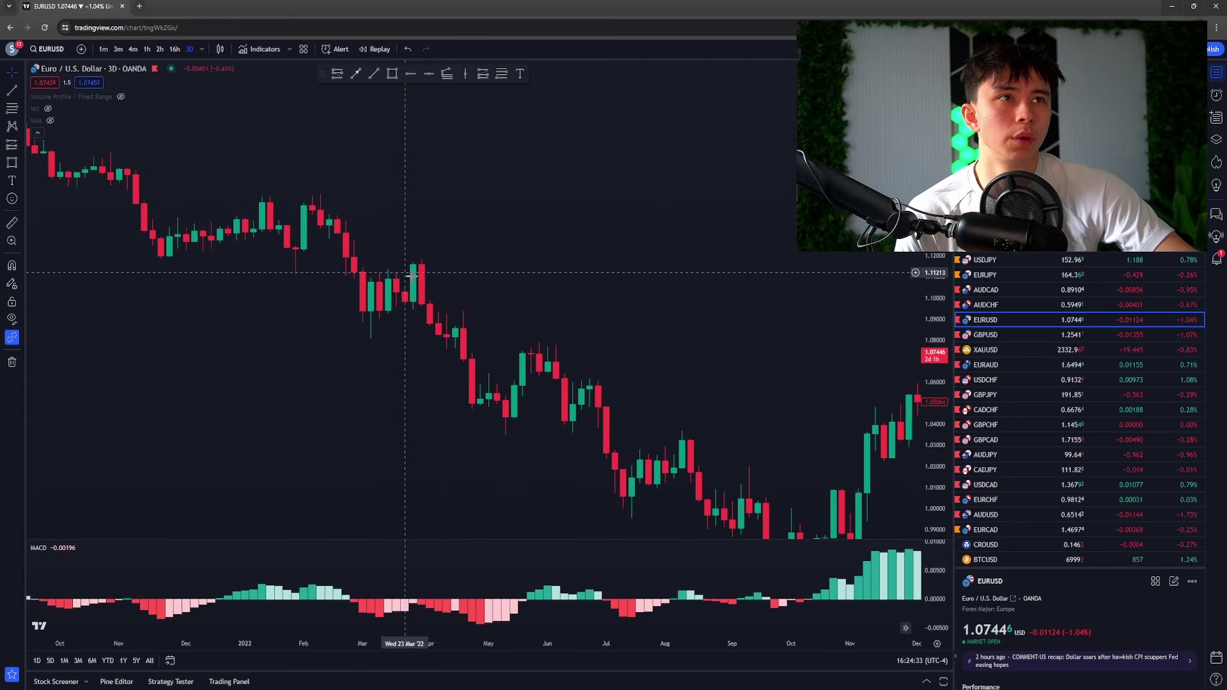
{"action": "left_click", "coordinate": [355, 74]}
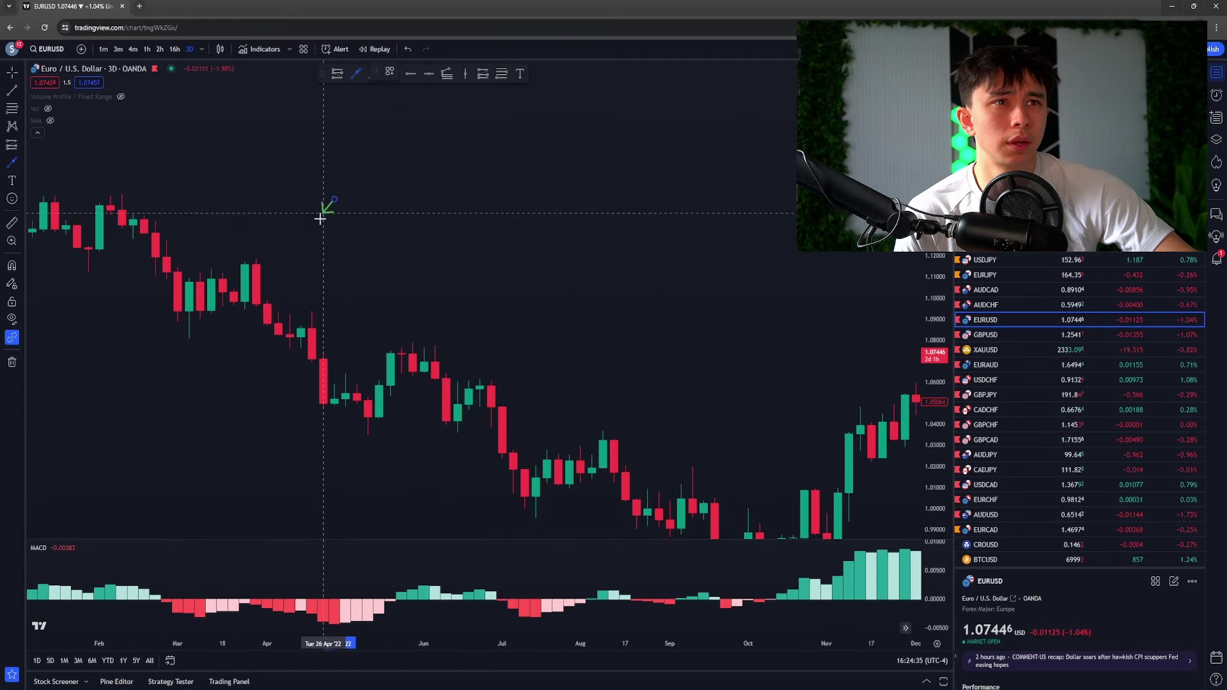
{"action": "mouse_move", "coordinate": [334, 200]}
{"action": "left_mouse_down"}
{"action": "mouse_move", "coordinate": [255, 269]}
{"action": "mouse_move", "coordinate": [272, 318]}
{"action": "mouse_move", "coordinate": [268, 307]}
{"action": "left_mouse_up"}
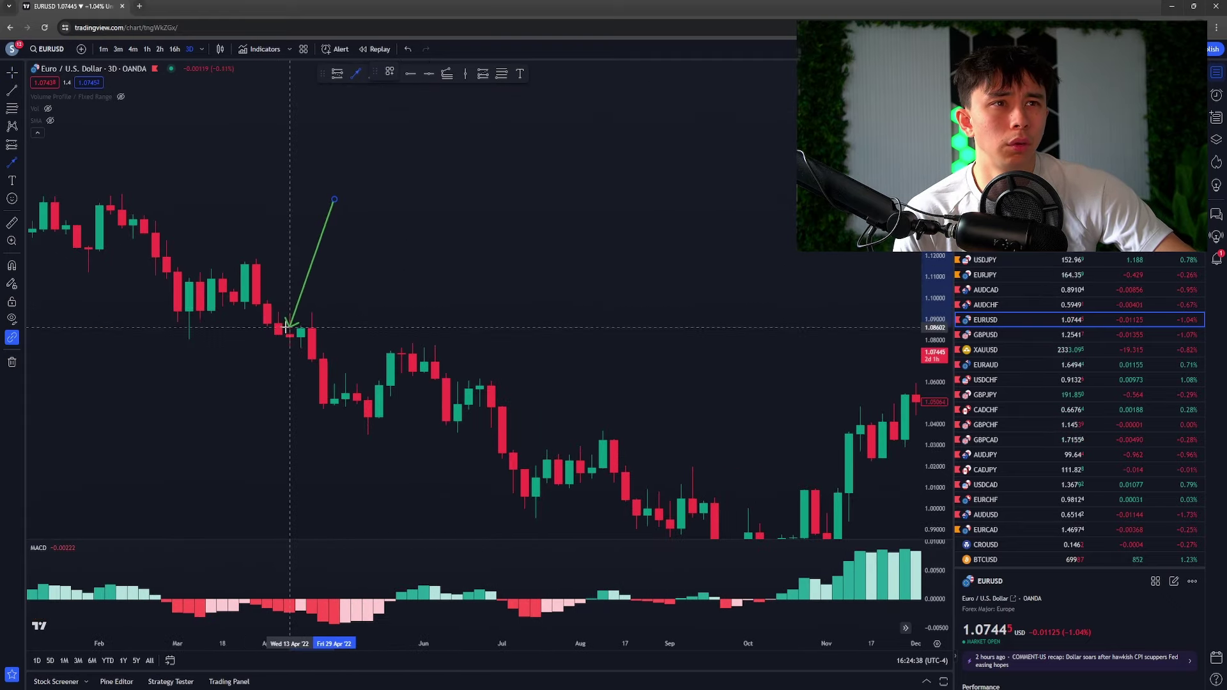
{"action": "key", "text": "Delete"}
Try to draw an arrow from about 21 April 2022 down to the red candle around 8 April 2022.
{"action": "scroll", "coordinate": [665, 280], "scroll_direction": "up", "scroll_amount": 5}
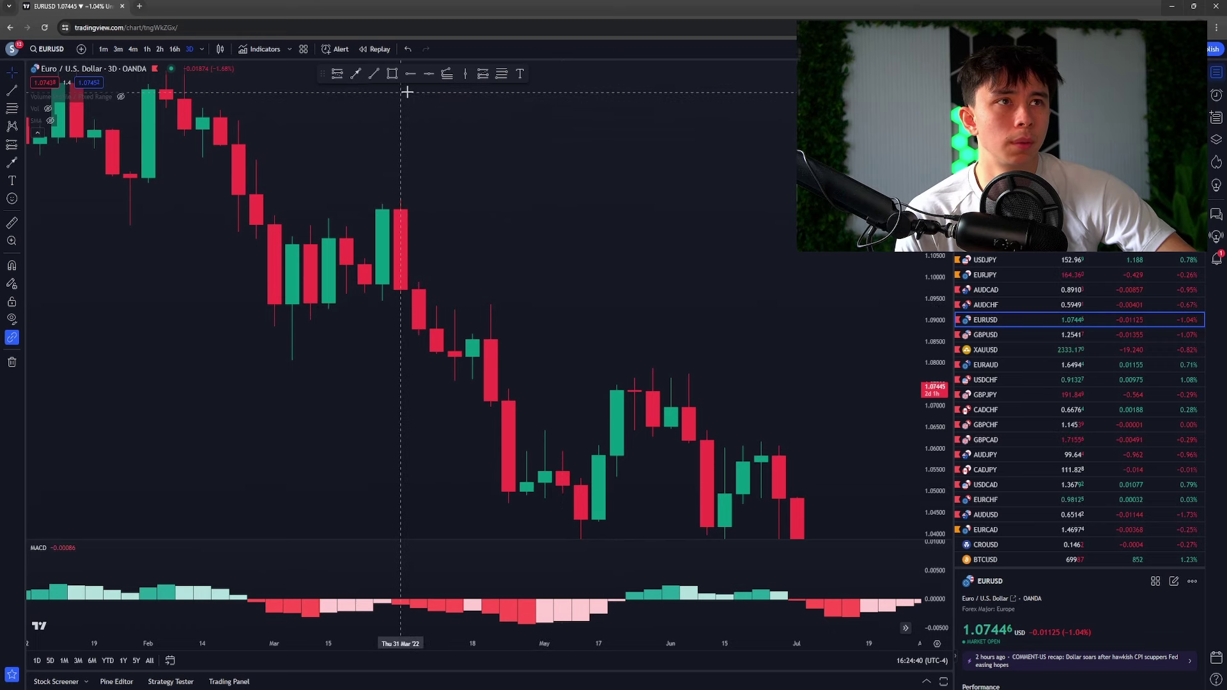
{"action": "left_click", "coordinate": [355, 74]}
{"action": "mouse_move", "coordinate": [491, 144]}
{"action": "left_mouse_down"}
{"action": "mouse_move", "coordinate": [412, 217]}
{"action": "mouse_move", "coordinate": [401, 206]}
{"action": "mouse_move", "coordinate": [403, 282]}
{"action": "mouse_move", "coordinate": [419, 332]}
{"action": "mouse_move", "coordinate": [433, 299]}
{"action": "mouse_move", "coordinate": [438, 352]}
{"action": "mouse_move", "coordinate": [438, 320]}
{"action": "mouse_move", "coordinate": [449, 333]}
{"action": "mouse_move", "coordinate": [441, 306]}
{"action": "left_mouse_up"}
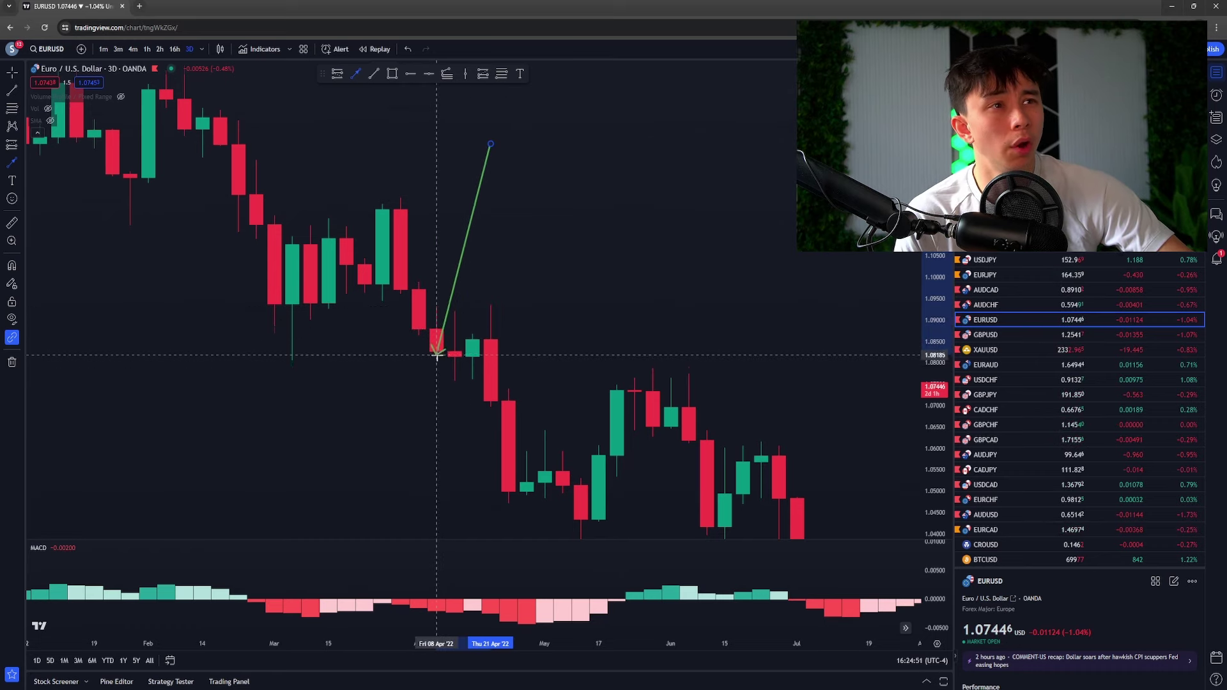
{"action": "key", "text": "Escape"}
Draw a rectangle over the three consecutive red candles from about 31 March to 8 April 2022.
{"action": "left_click", "coordinate": [392, 73]}
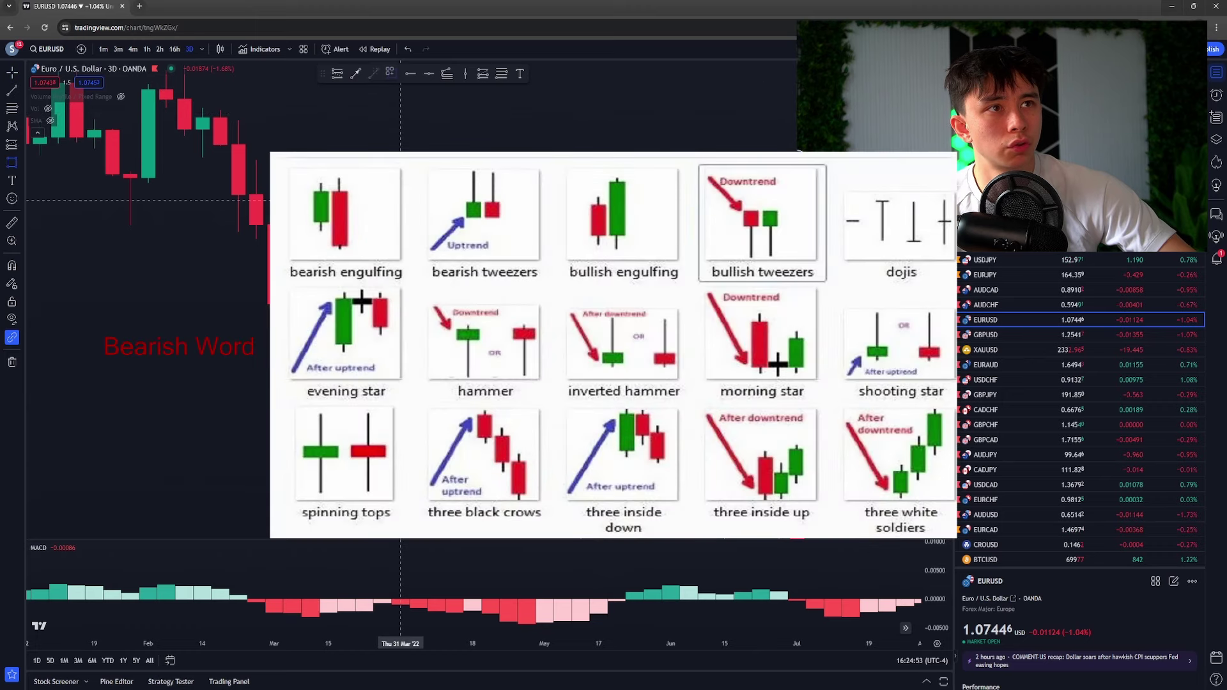
{"action": "key", "text": "Escape"}
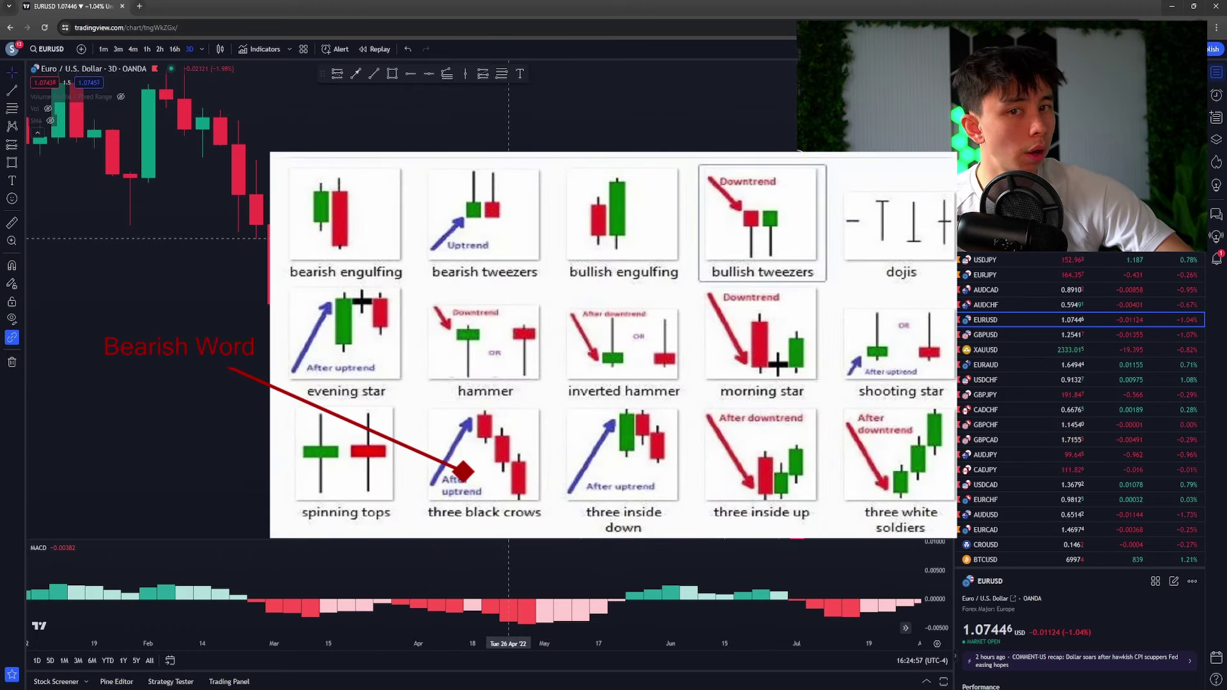
{"action": "scroll", "coordinate": [508, 238], "scroll_direction": "down", "scroll_amount": 4}
{"action": "left_click_drag", "start_coordinate": [647, 251], "coordinate": [358, 214]}
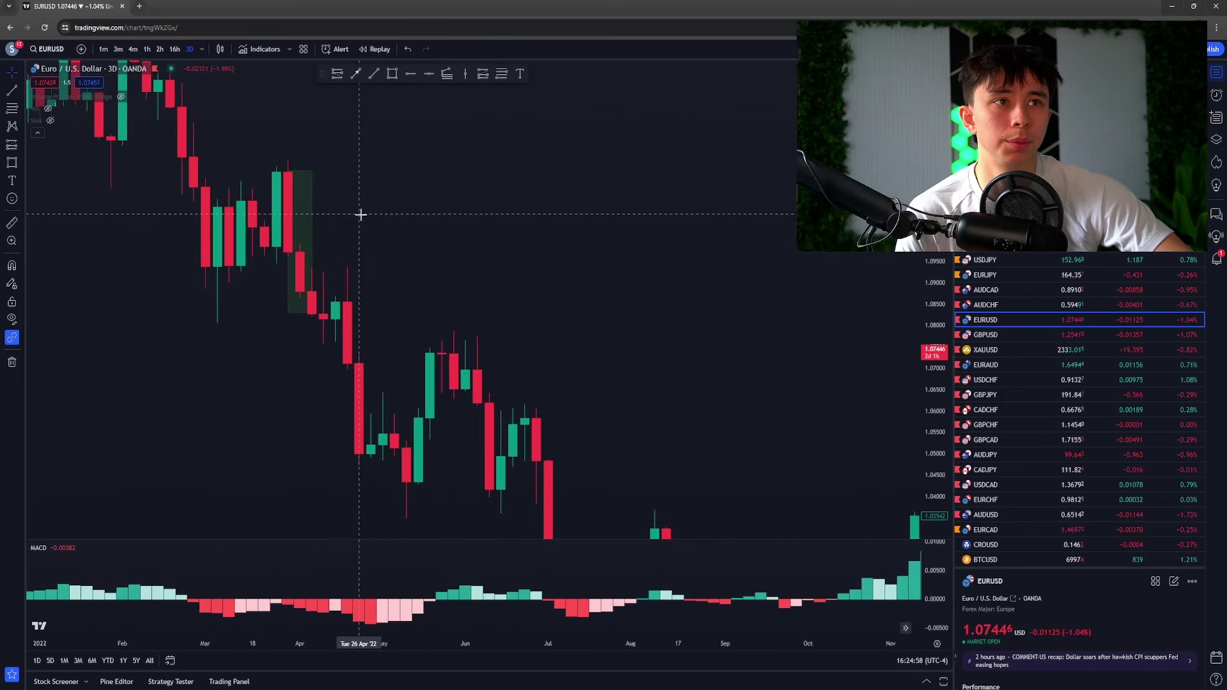
Delete the rectangle over the three red candles of early April 2022.
{"action": "left_click", "coordinate": [356, 74]}
{"action": "left_click", "coordinate": [229, 385]}
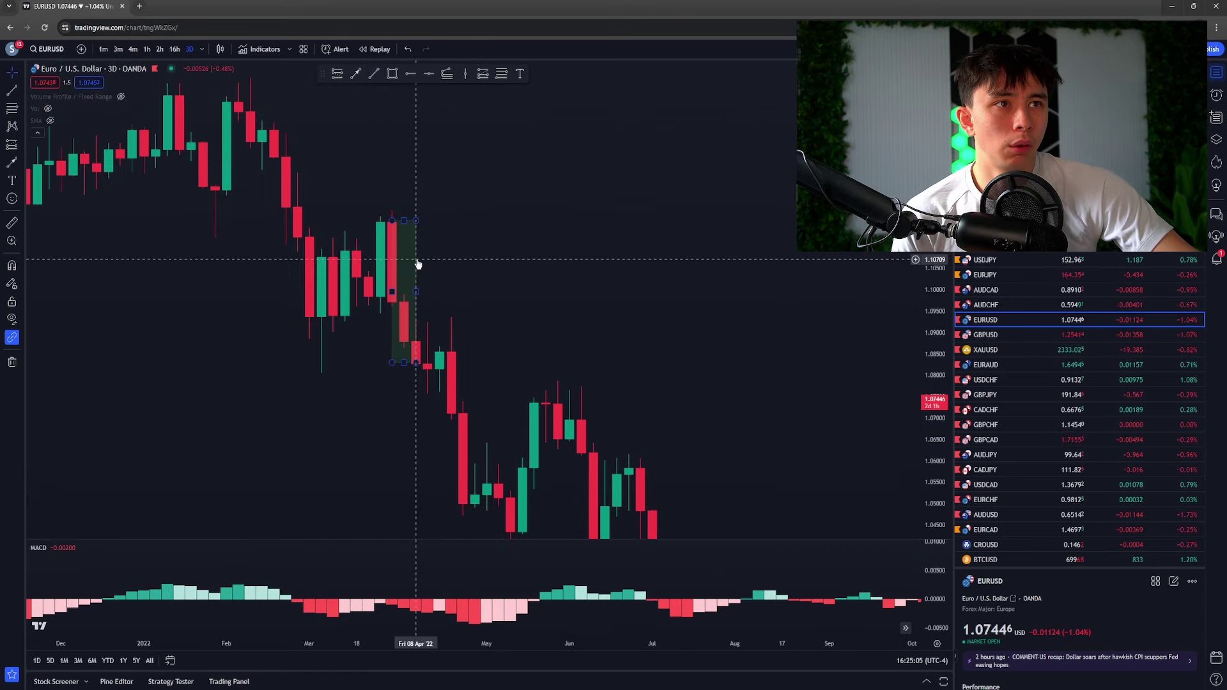
{"action": "left_click", "coordinate": [417, 263]}
{"action": "key", "text": "Delete"}
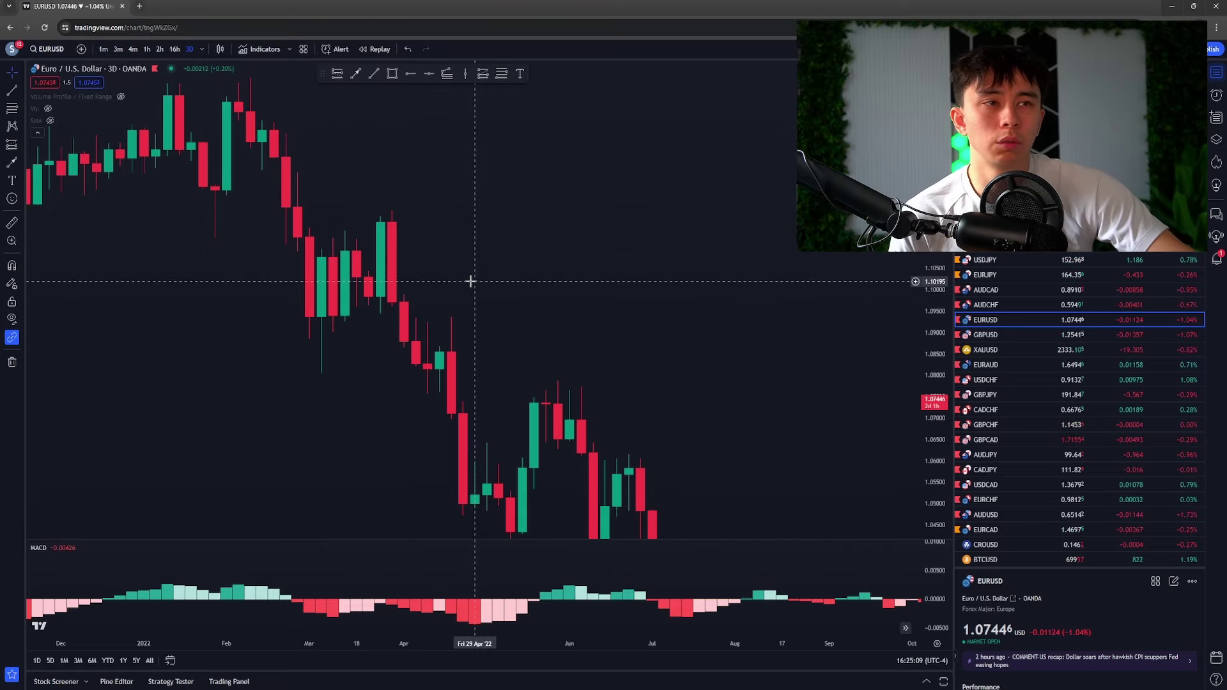
Try to draw an arrow starting below the candles at about 5 April 2022, near 1.039, across the decline to mid-July.
{"action": "left_click_drag", "start_coordinate": [503, 335], "coordinate": [462, 265]}
{"action": "left_click", "coordinate": [356, 74]}
{"action": "left_click", "coordinate": [363, 480]}
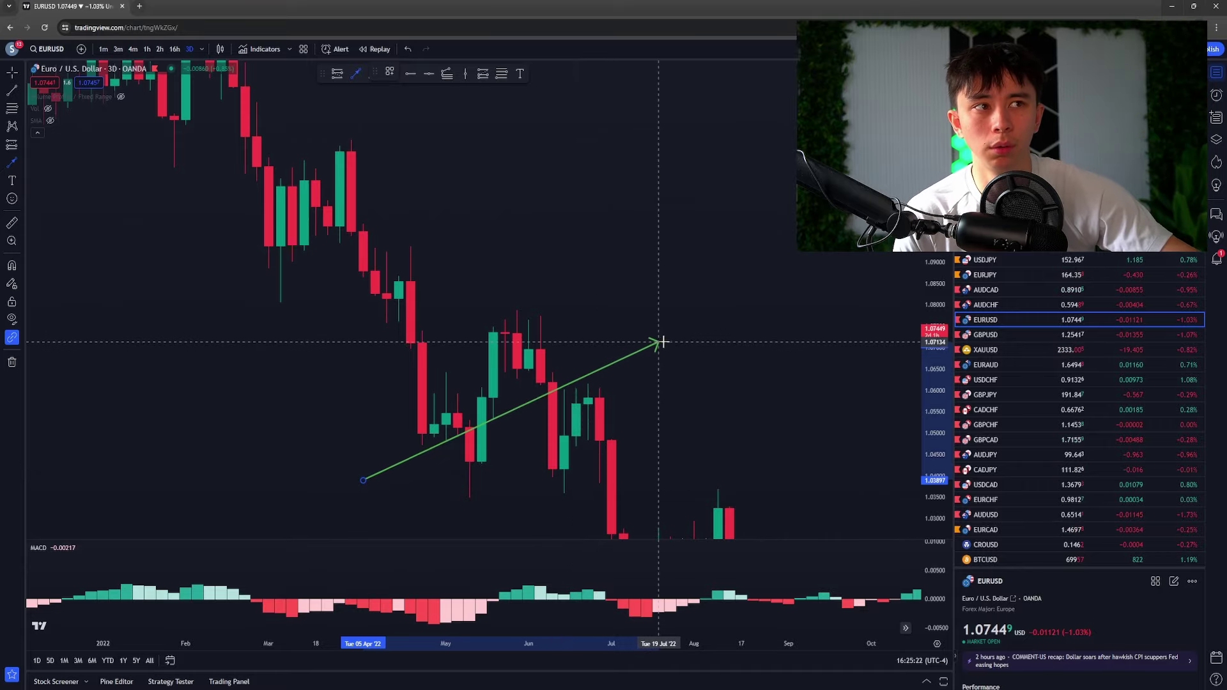
{"action": "key", "text": "Escape"}
Try to draw an arrow from about 15 September 2022, near 1.023, down to the late-October 2022 candles.
{"action": "left_click_drag", "start_coordinate": [675, 393], "coordinate": [560, 355]}
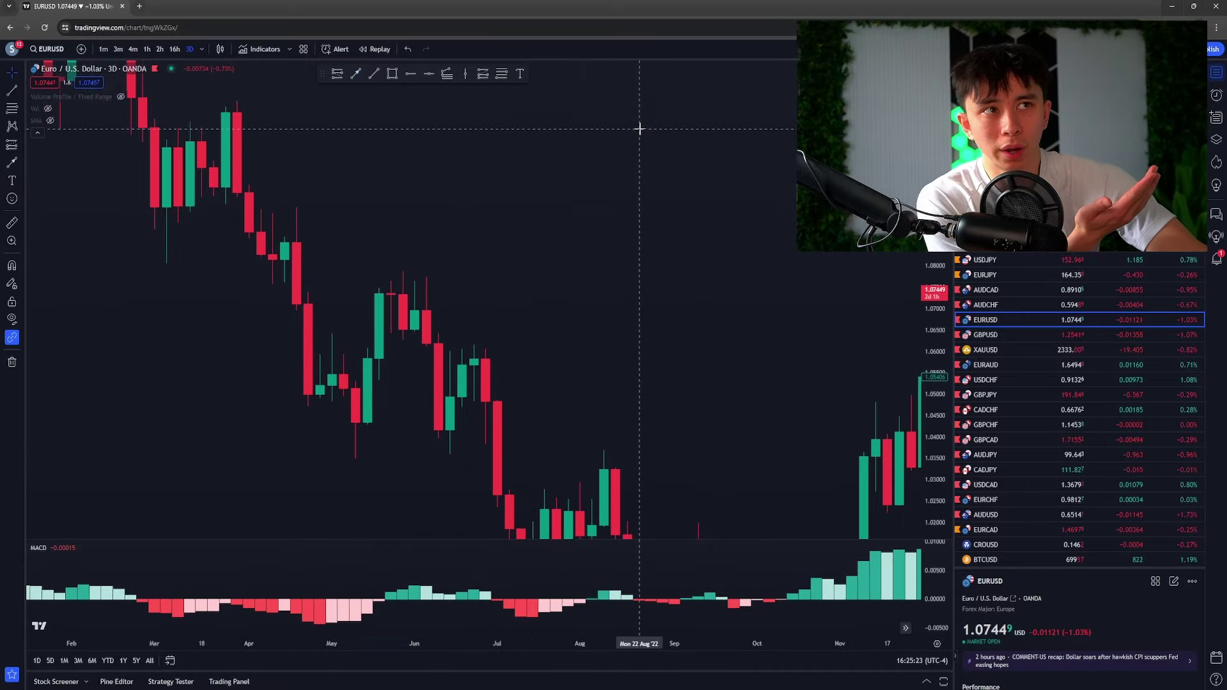
{"action": "left_click_drag", "start_coordinate": [650, 261], "coordinate": [584, 142]}
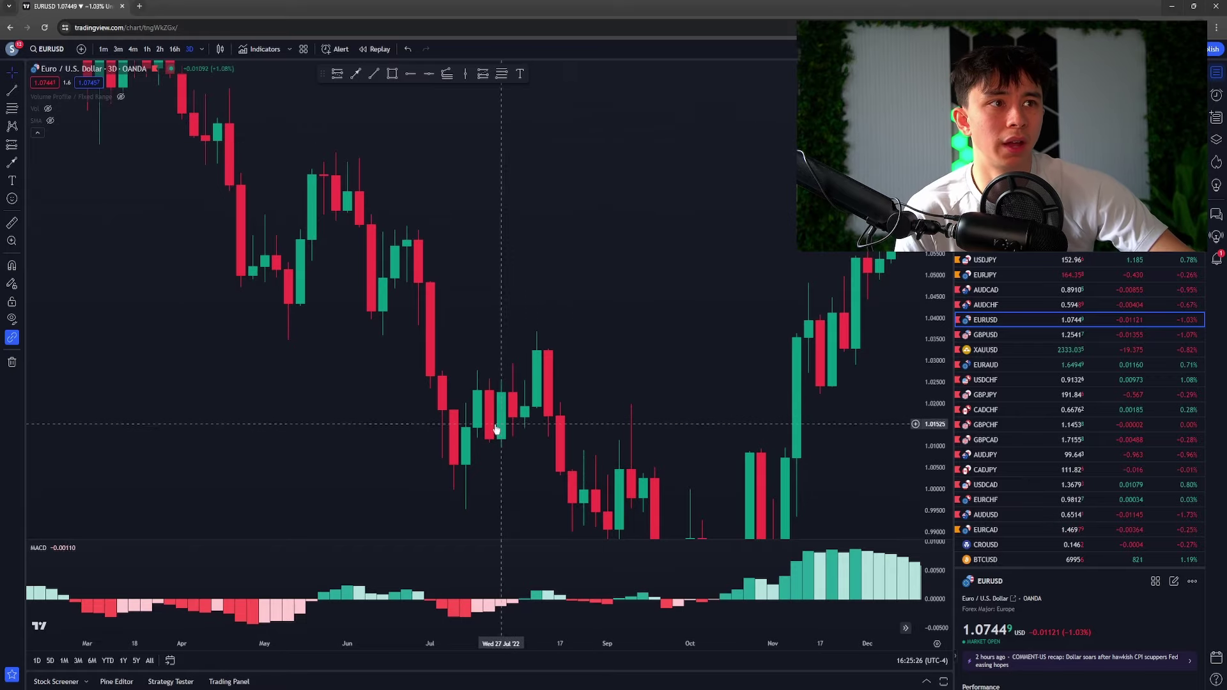
{"action": "scroll", "coordinate": [496, 429], "scroll_direction": "right", "scroll_amount": 5}
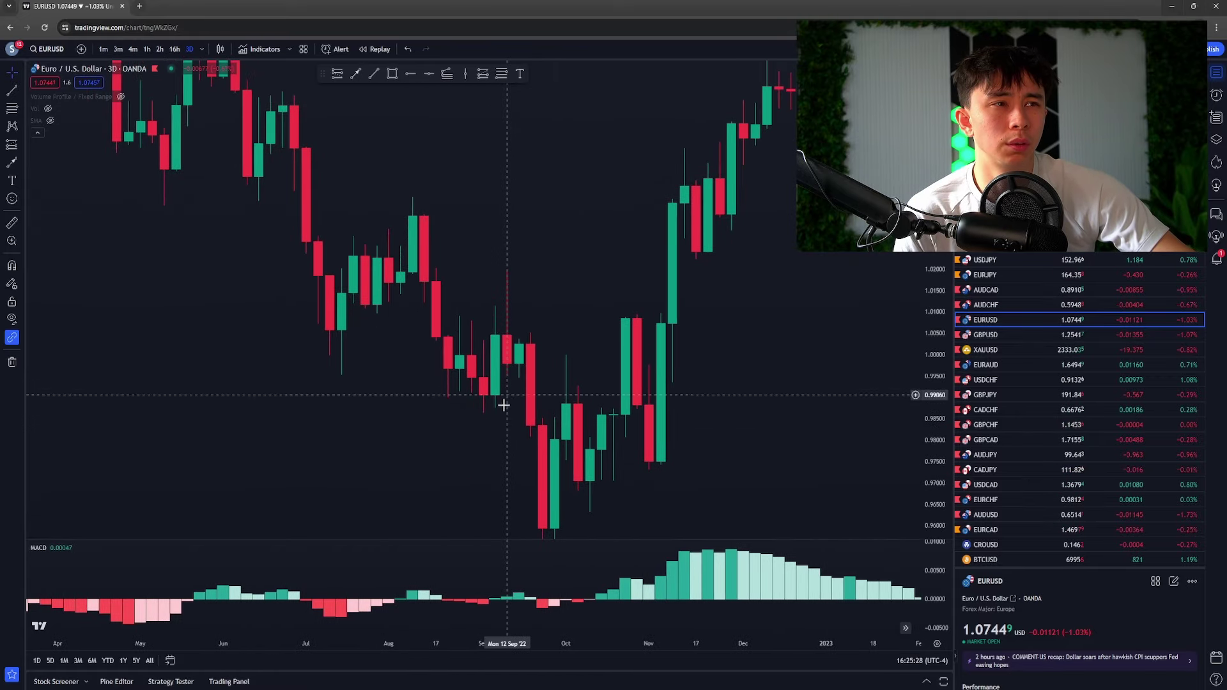
{"action": "left_click_drag", "start_coordinate": [503, 435], "coordinate": [423, 420]}
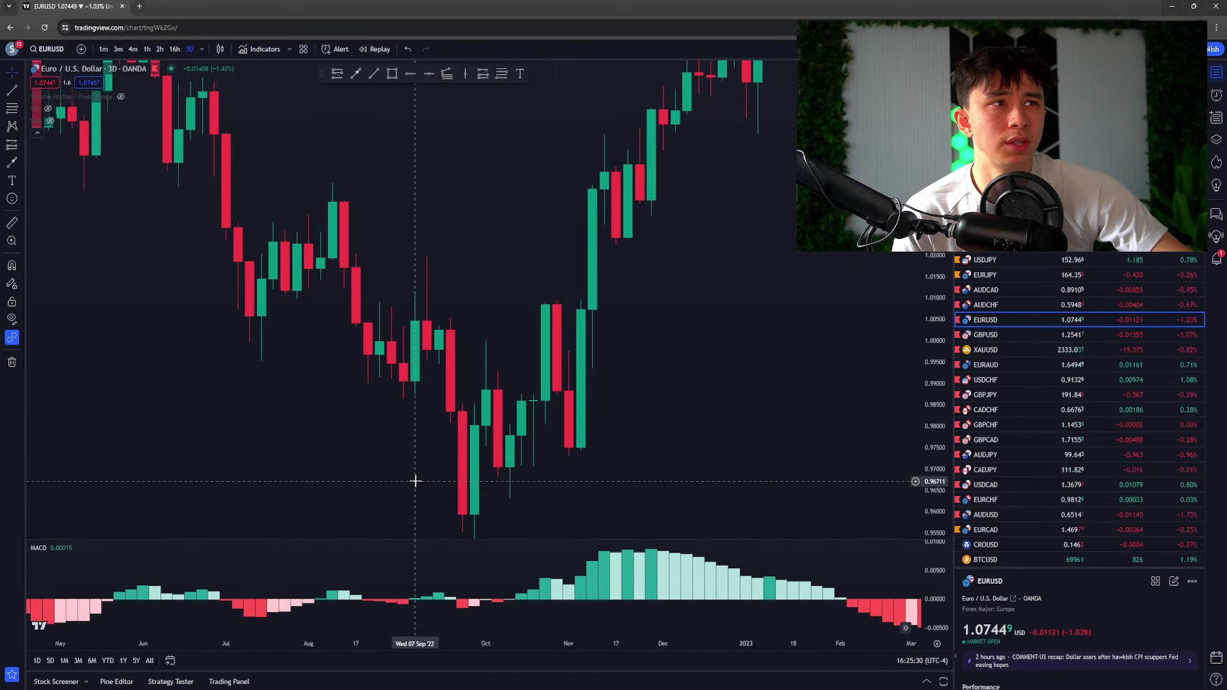
{"action": "scroll", "coordinate": [421, 167], "scroll_direction": "right", "scroll_amount": 3}
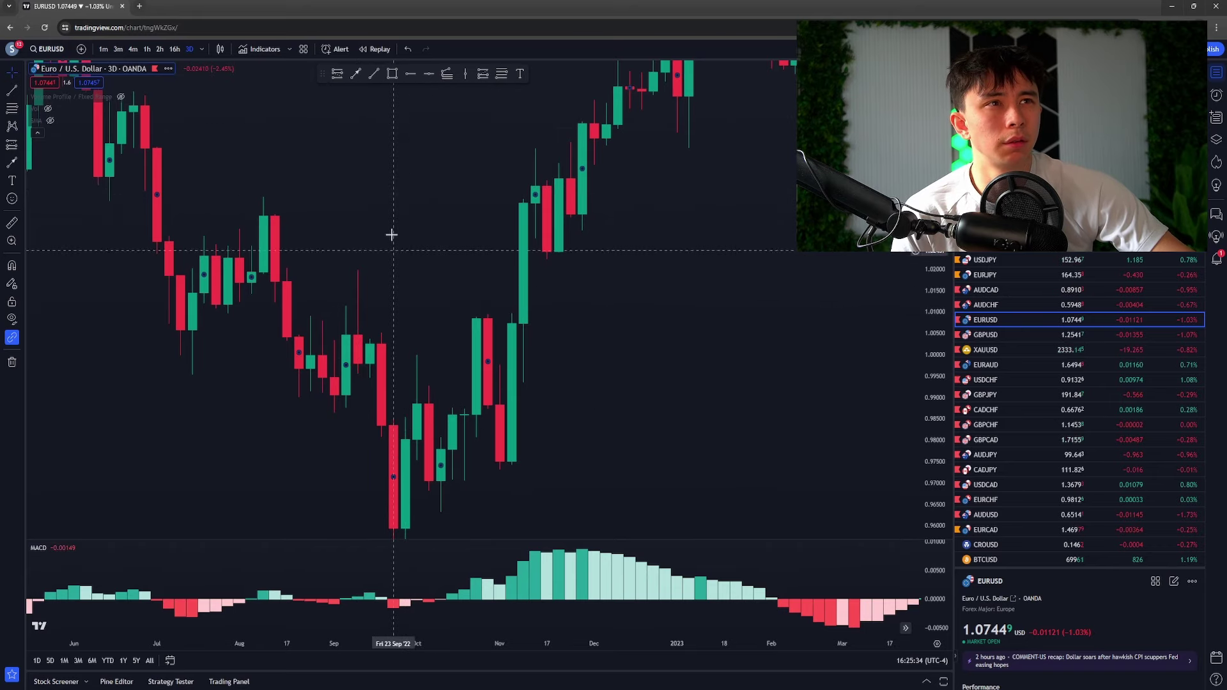
{"action": "left_click", "coordinate": [357, 75]}
{"action": "left_click", "coordinate": [369, 257]}
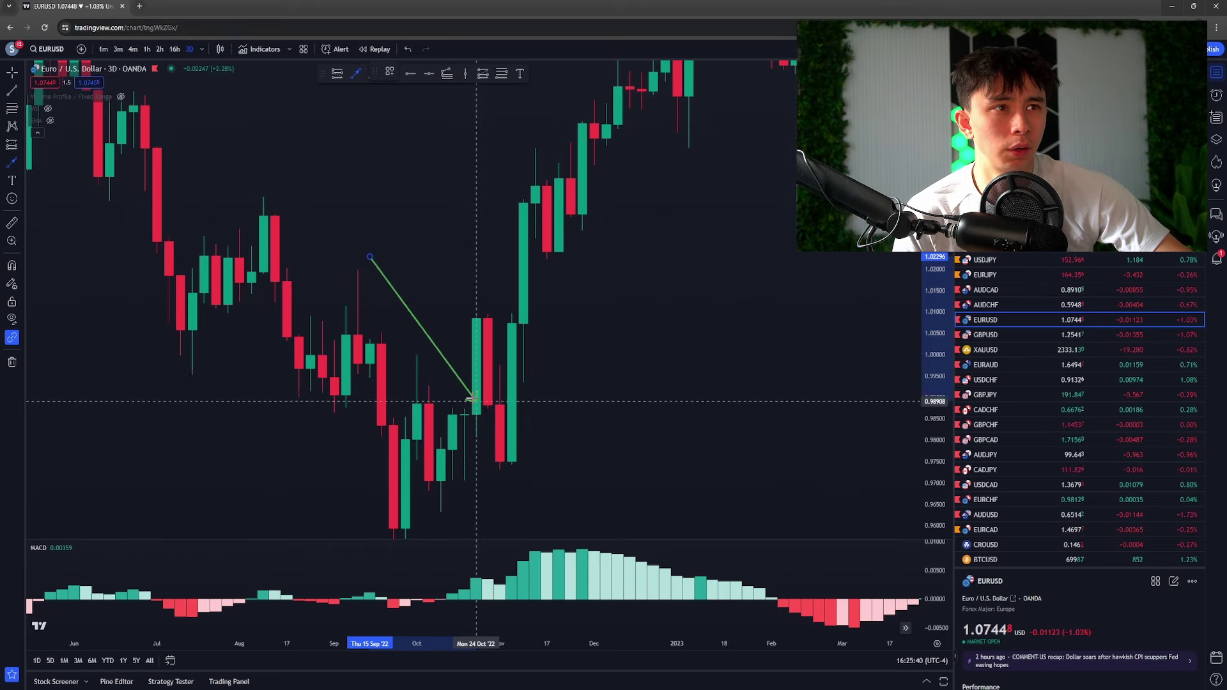
{"action": "key", "text": "Escape"}
Try to draw an arrow from about 6 October 2022, near 1.029, to the mid-November 2022 candles.
{"action": "left_click_drag", "start_coordinate": [617, 289], "coordinate": [517, 321]}
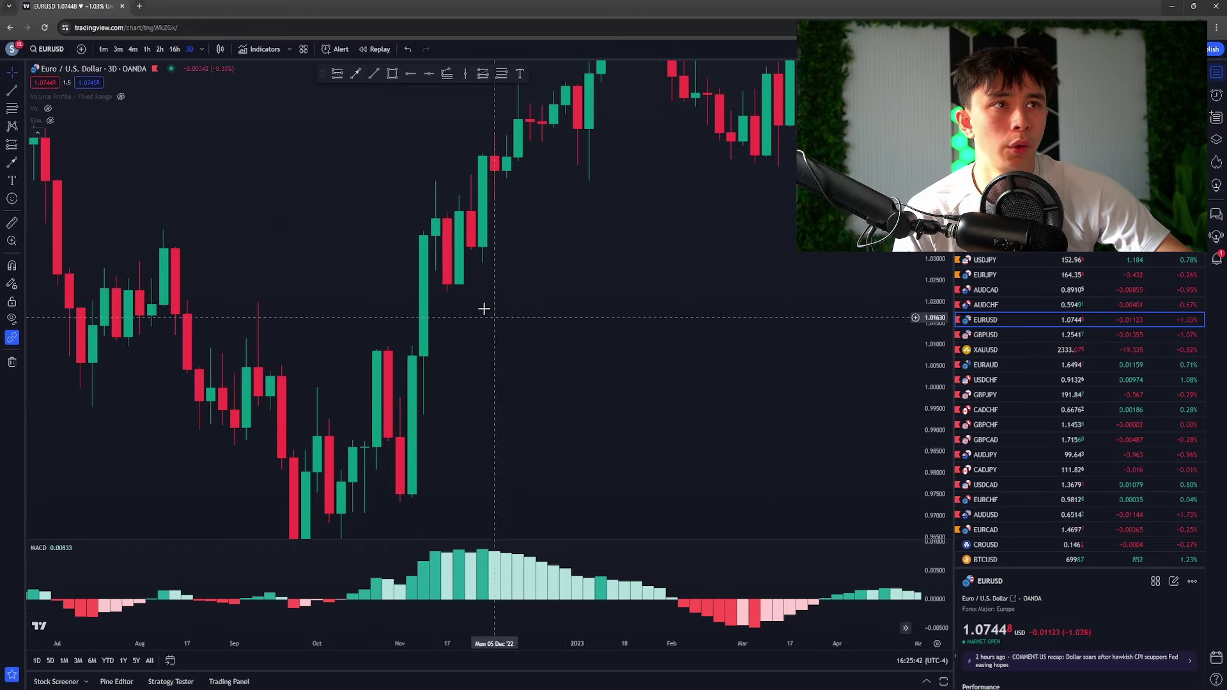
{"action": "left_click", "coordinate": [356, 74]}
{"action": "left_click", "coordinate": [329, 262]}
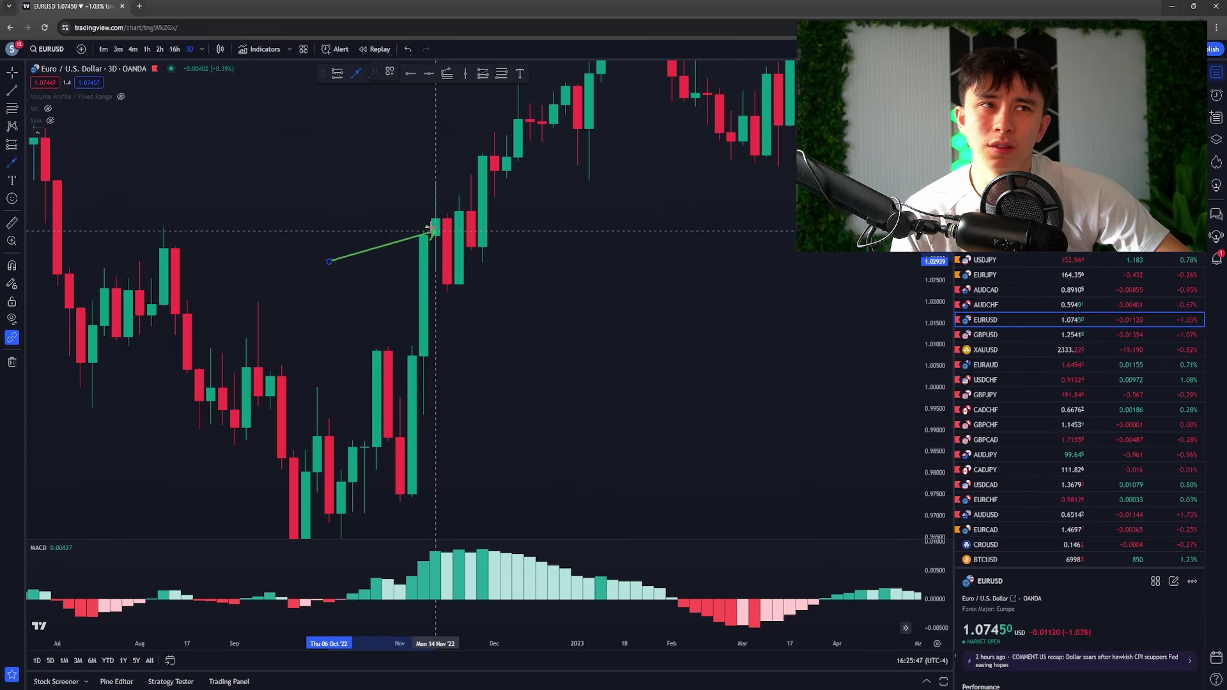
{"action": "key", "text": "Escape"}
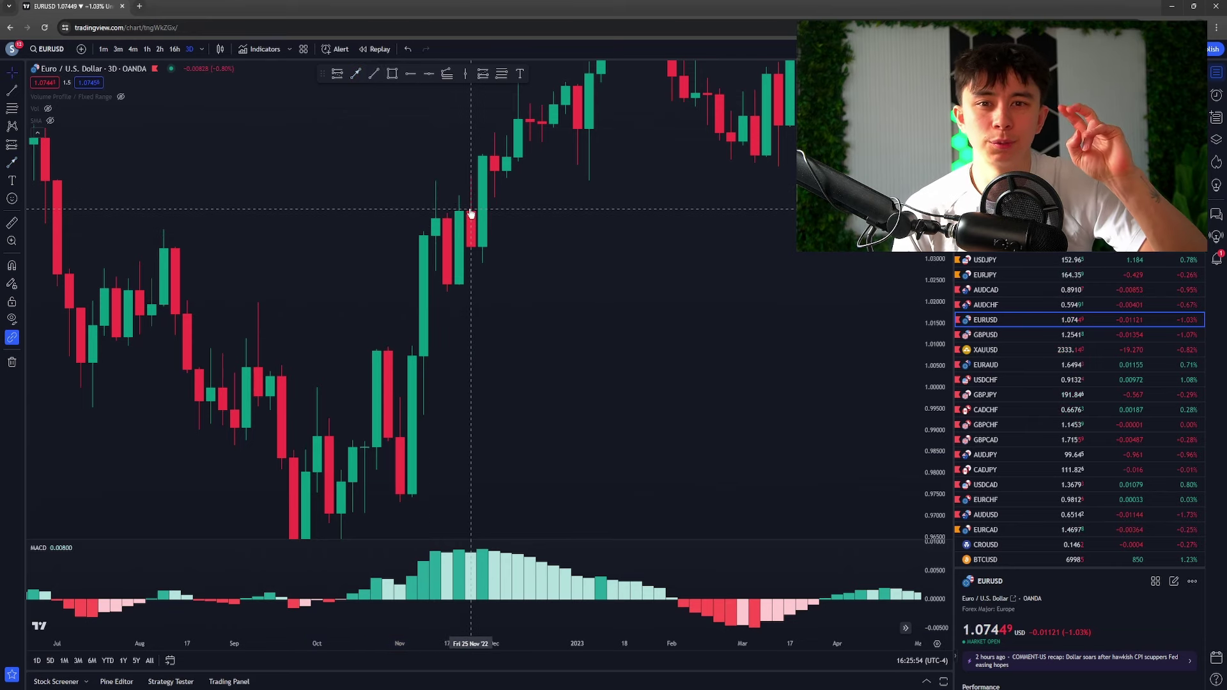
Examine the wider EURUSD price history, from the 2022–2023 reversal back through the 2021–2022 downtrend.
{"action": "scroll", "coordinate": [791, 239], "scroll_direction": "down", "scroll_amount": 1}
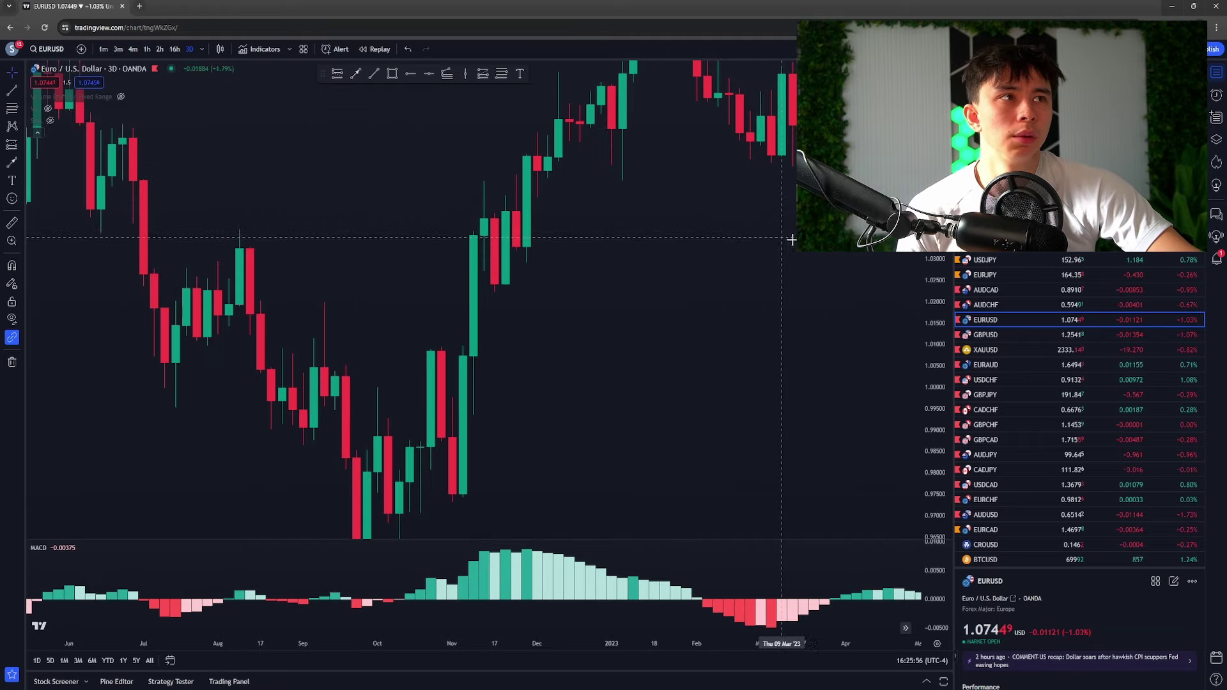
{"action": "scroll", "coordinate": [791, 239], "scroll_direction": "down", "scroll_amount": 3}
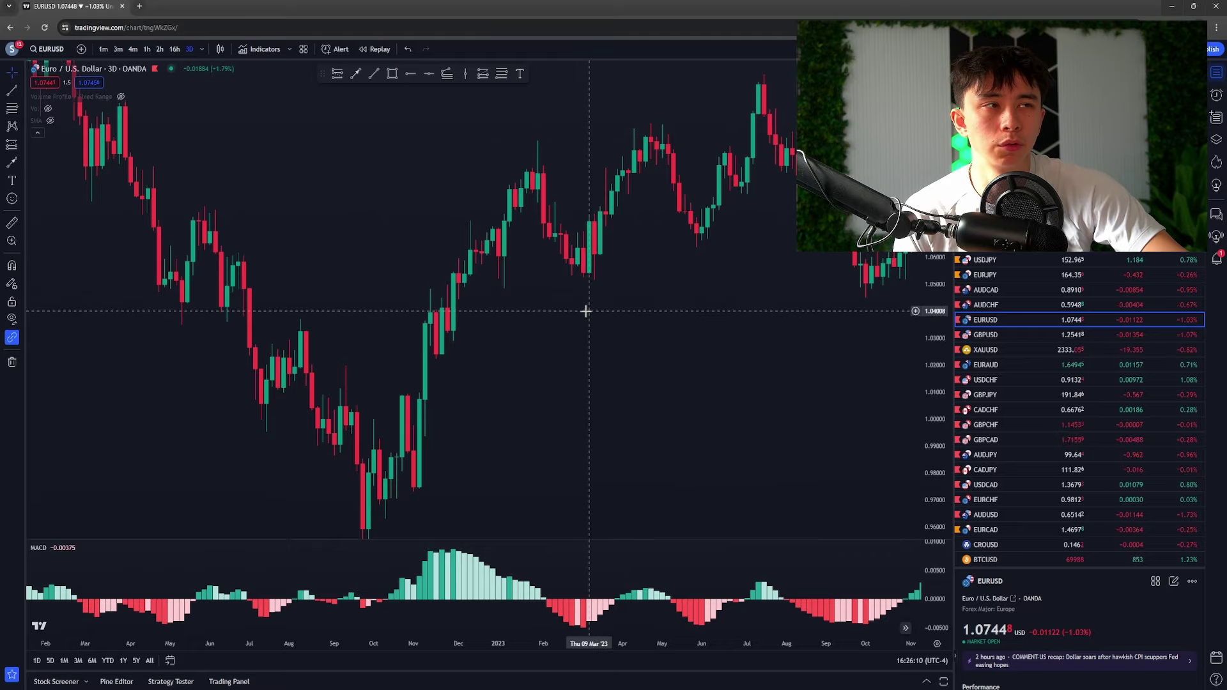
{"action": "scroll", "coordinate": [578, 301], "scroll_direction": "down", "scroll_amount": 4}
{"action": "left_click_drag", "start_coordinate": [526, 256], "coordinate": [706, 393]}
{"action": "left_click_drag", "start_coordinate": [586, 251], "coordinate": [702, 423]}
{"action": "scroll", "coordinate": [575, 403], "scroll_direction": "up", "scroll_amount": 2}
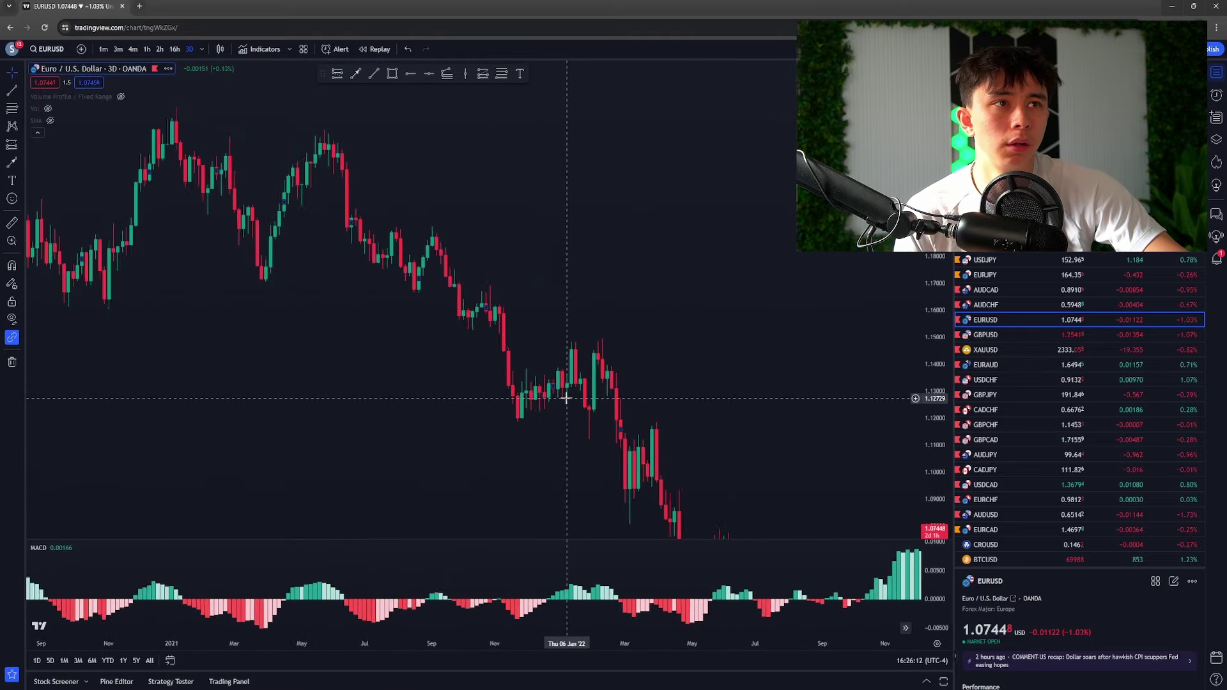
{"action": "scroll", "coordinate": [607, 384], "scroll_direction": "right", "scroll_amount": 3}
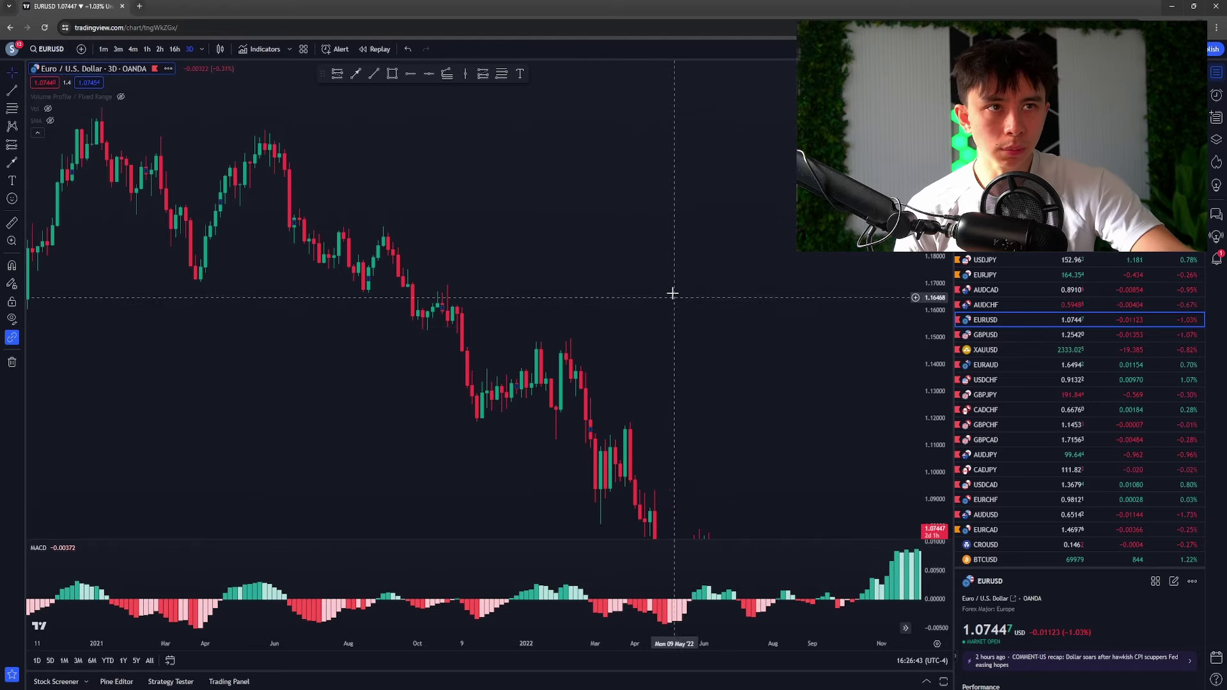
{"action": "left_click_drag", "start_coordinate": [635, 365], "coordinate": [571, 351]}
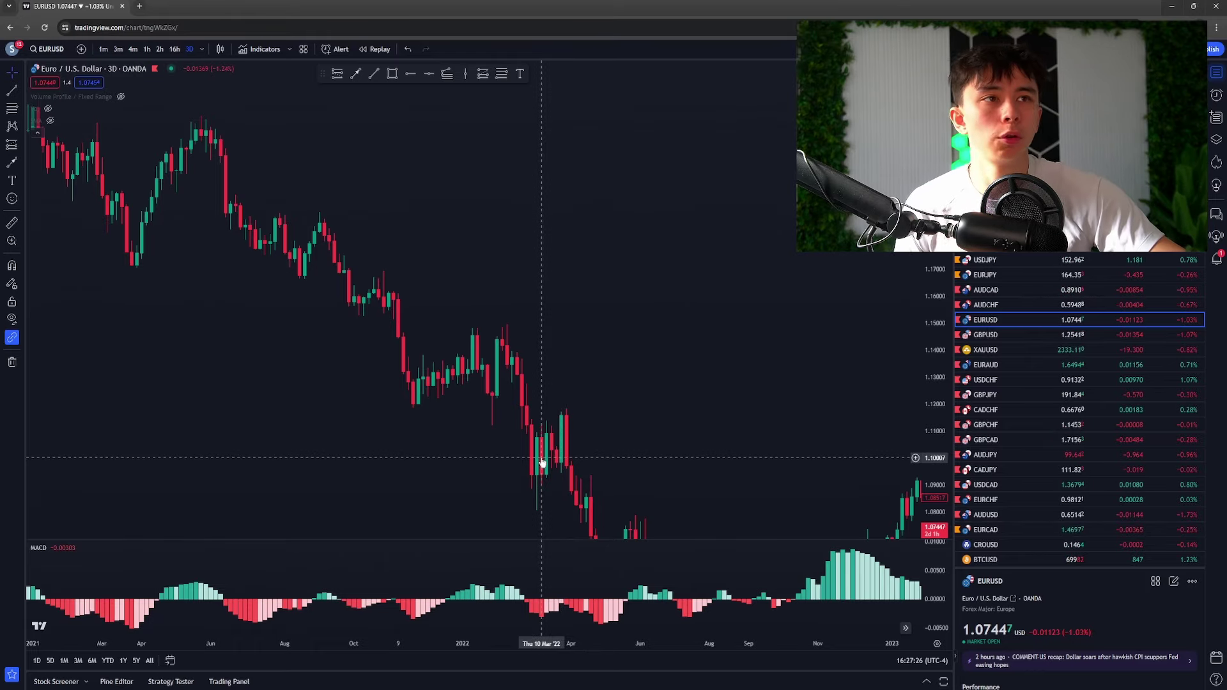
{"action": "left_click_drag", "start_coordinate": [349, 321], "coordinate": [294, 283]}
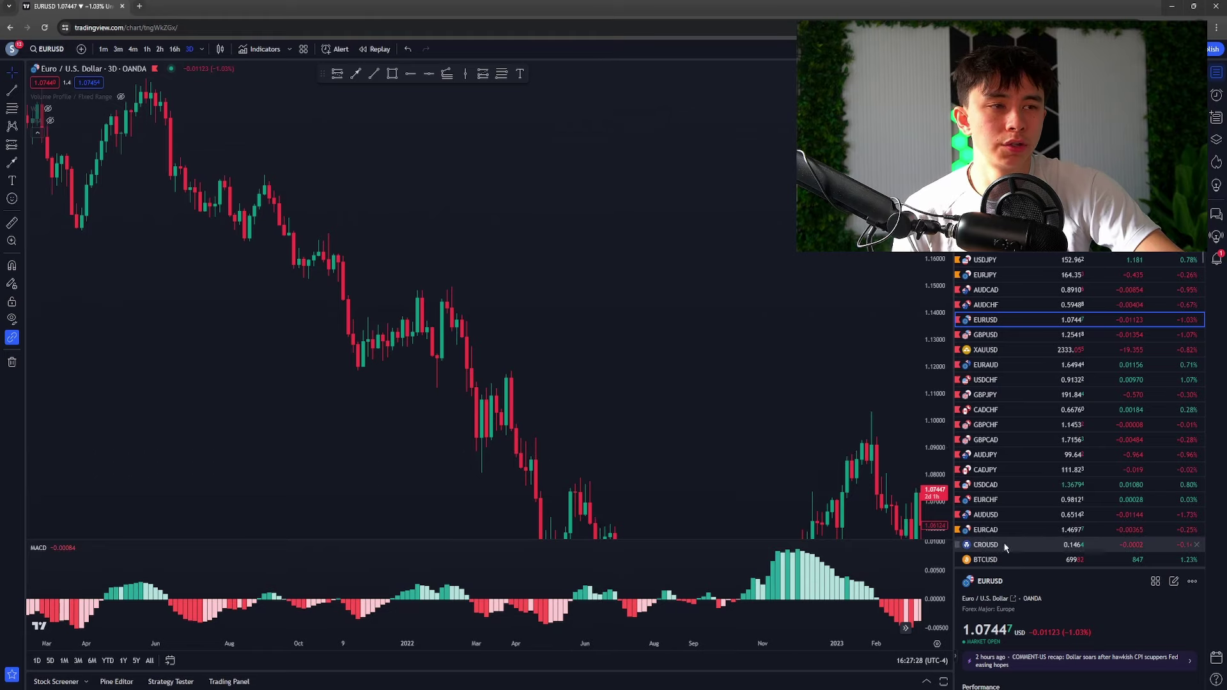
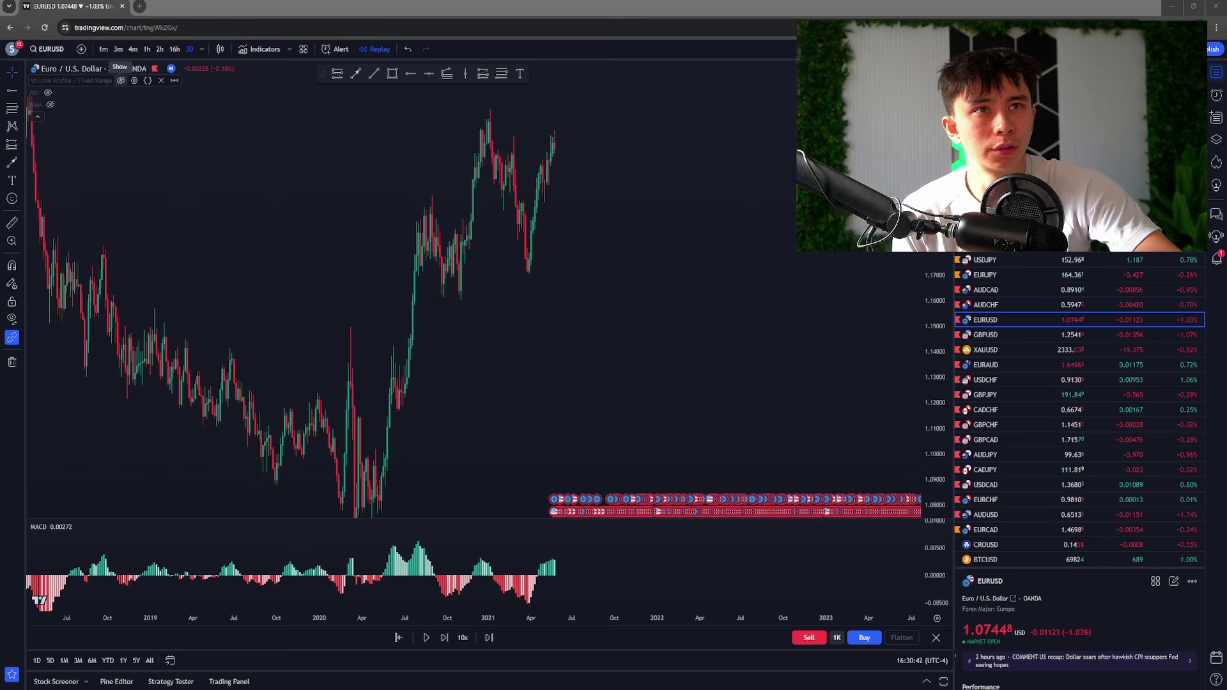
Show the Volume Profile / Fixed Range indicator and try to mark its upper cluster with a rectangle from November 2018 to May 2023.
{"action": "left_click", "coordinate": [120, 80]}
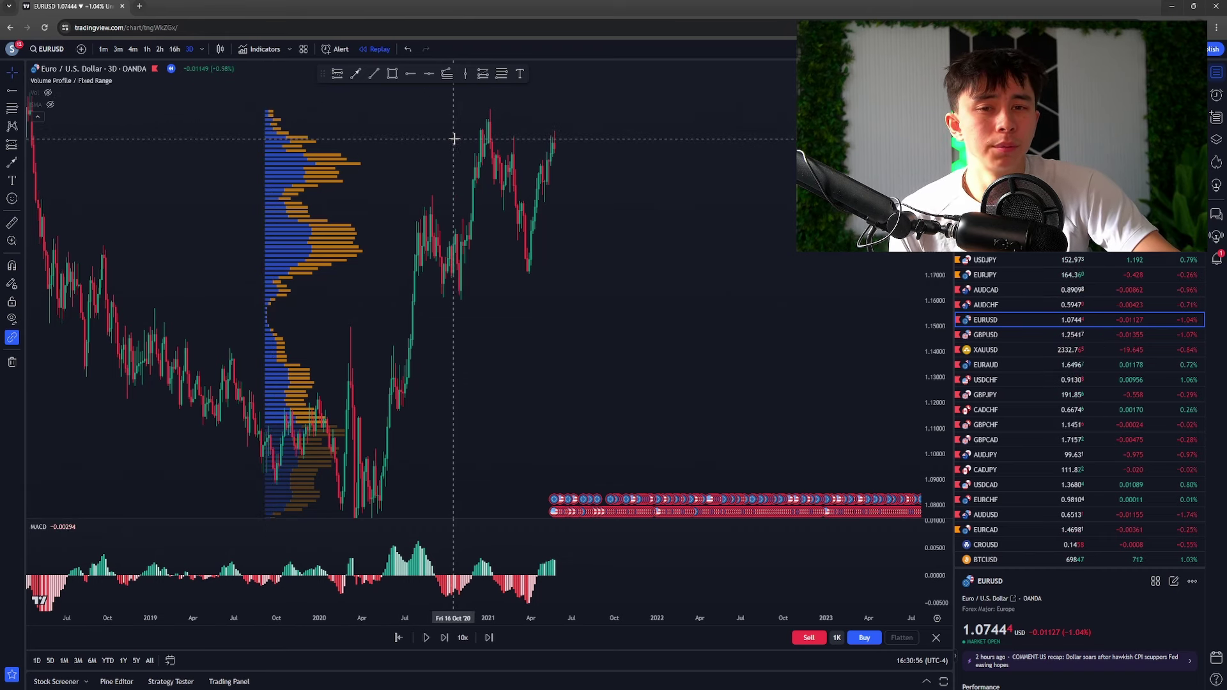
{"action": "key", "text": "alt+shift+r"}
{"action": "mouse_move", "coordinate": [131, 176]}
{"action": "left_mouse_down"}
{"action": "mouse_move", "coordinate": [559, 183]}
{"action": "mouse_move", "coordinate": [891, 150]}
{"action": "left_mouse_up"}
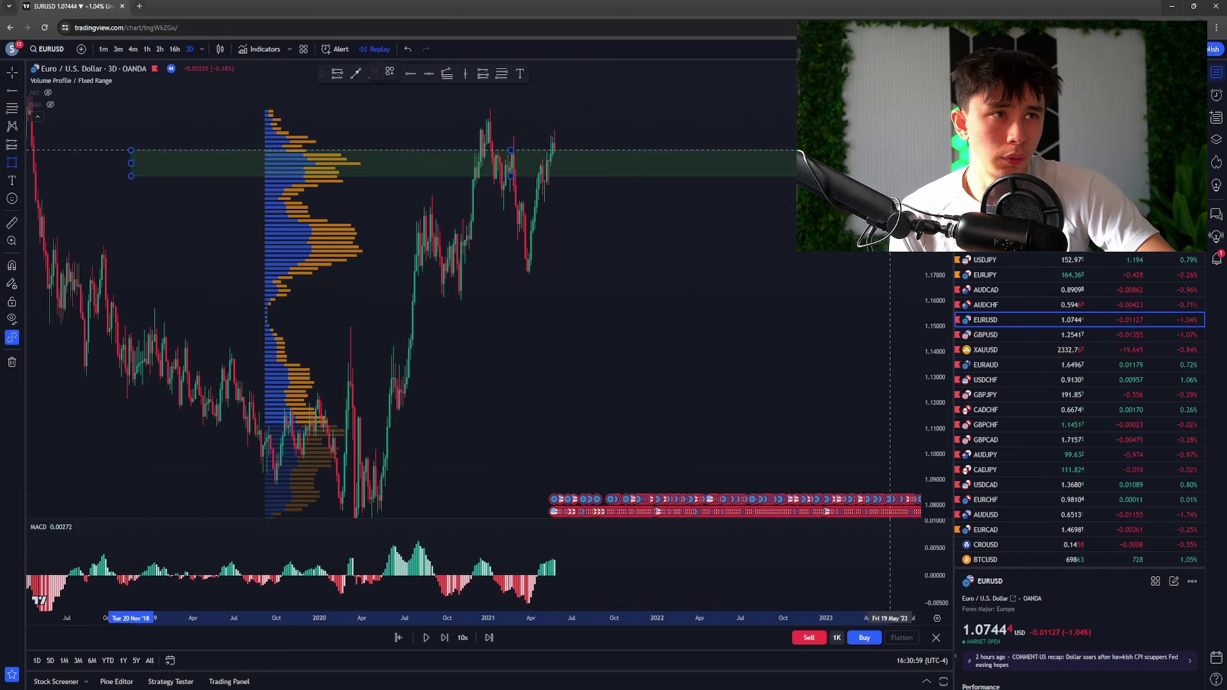
{"action": "key", "text": "Delete"}
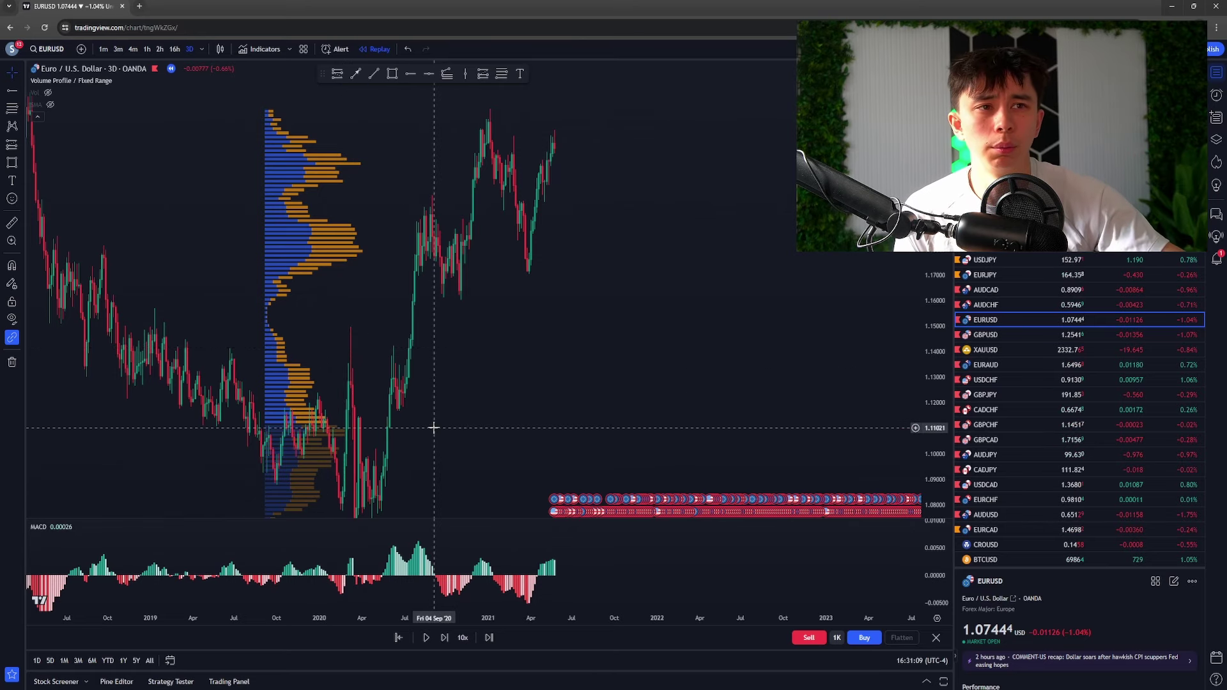
Show the Volume indicator temporarily and examine its bars beneath the 2018–2021 candles.
{"action": "left_click", "coordinate": [48, 94]}
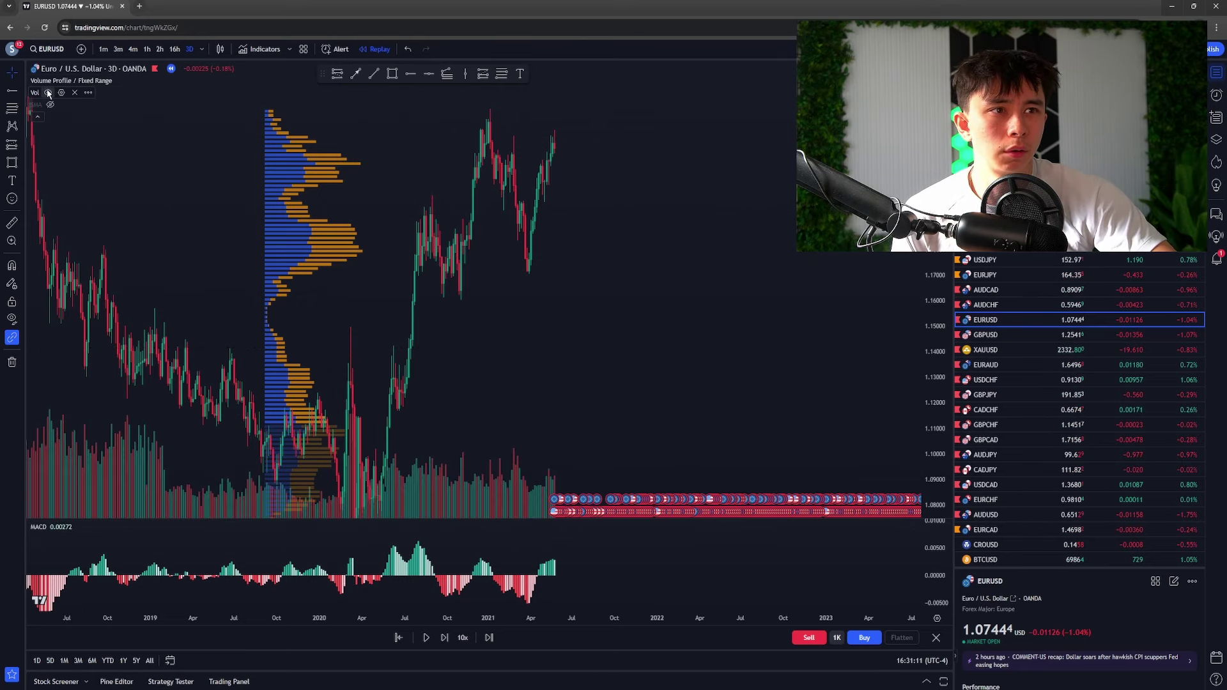
{"action": "left_click_drag", "start_coordinate": [393, 384], "coordinate": [534, 327]}
{"action": "scroll", "coordinate": [525, 339], "scroll_direction": "up", "scroll_amount": 4}
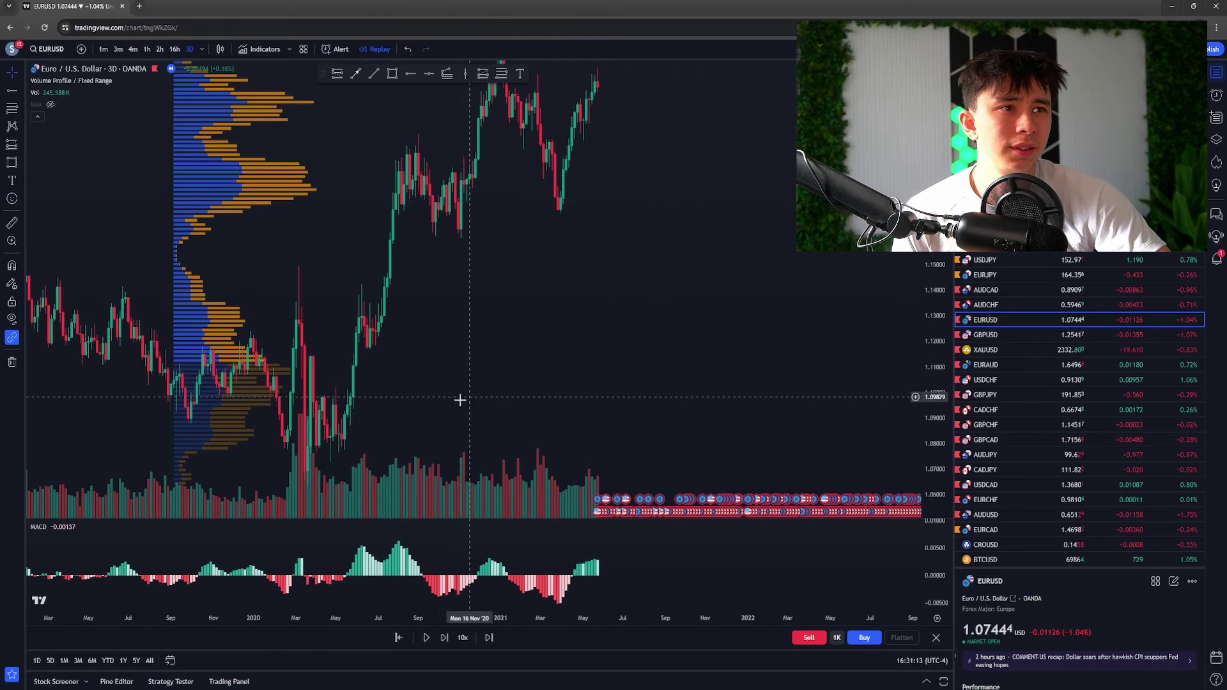
{"action": "left_click_drag", "start_coordinate": [384, 495], "coordinate": [573, 334]}
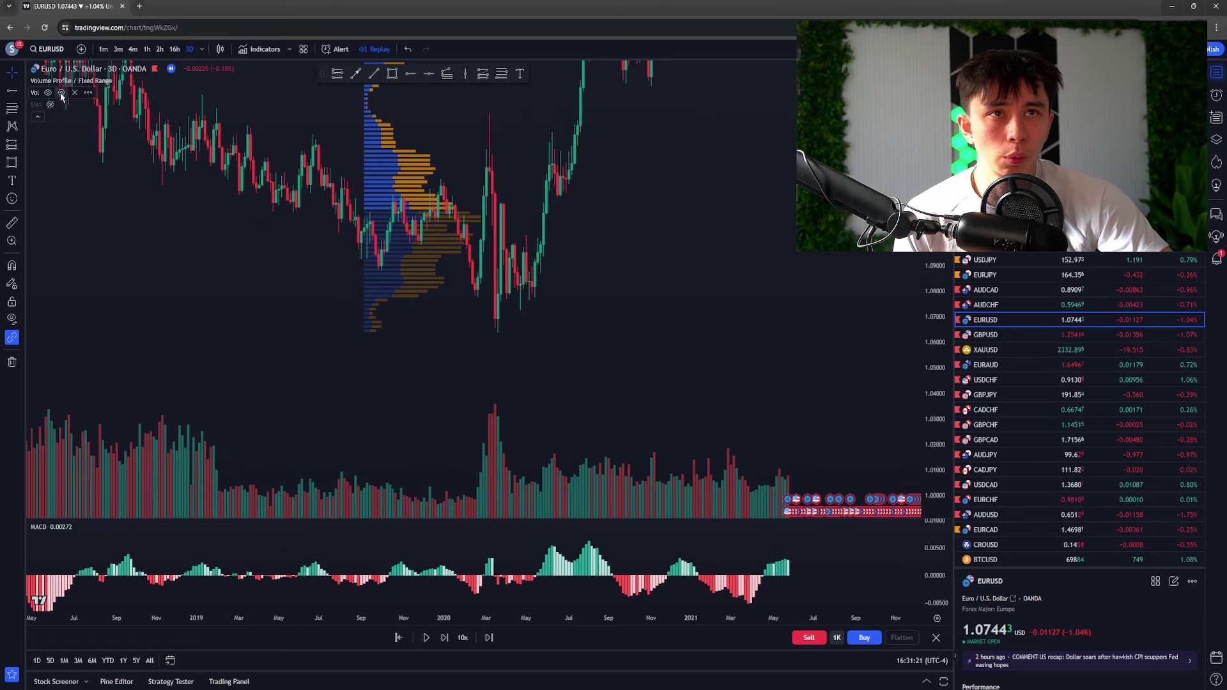
{"action": "left_click", "coordinate": [49, 92]}
{"action": "left_click_drag", "start_coordinate": [620, 287], "coordinate": [544, 451]}
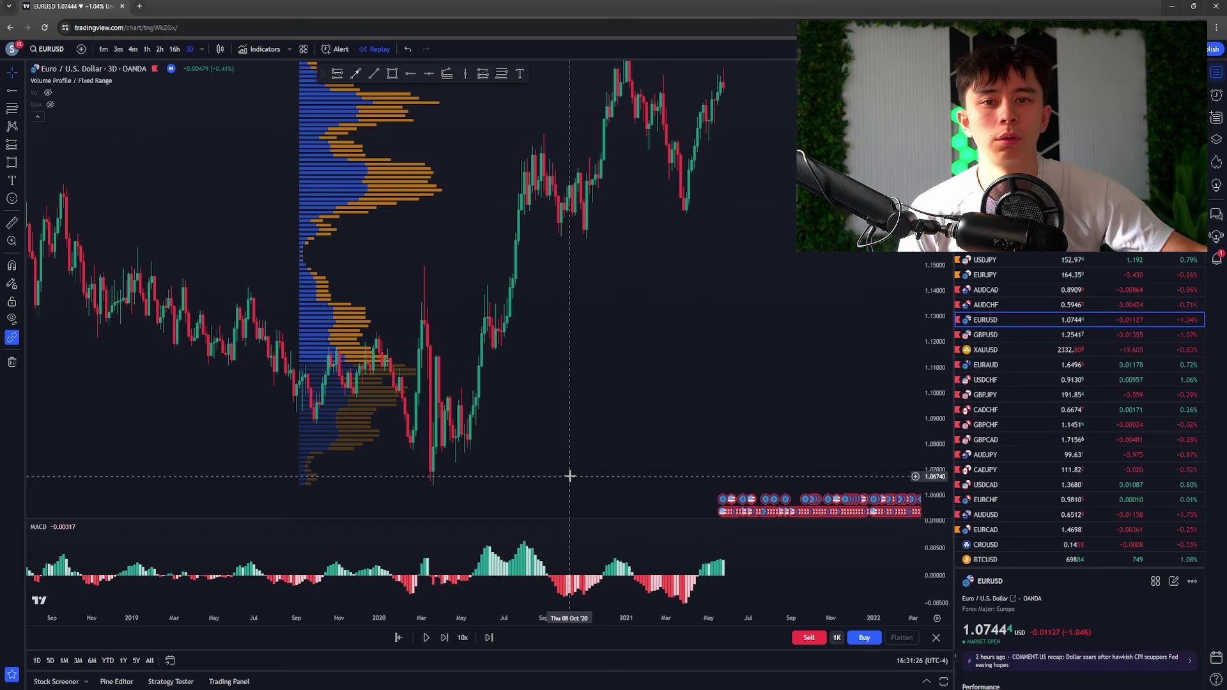
Draw two horizontal lines at the upper Volume Profile peaks, one at 1.17942 and one at 1.21363.
{"action": "left_click", "coordinate": [427, 75]}
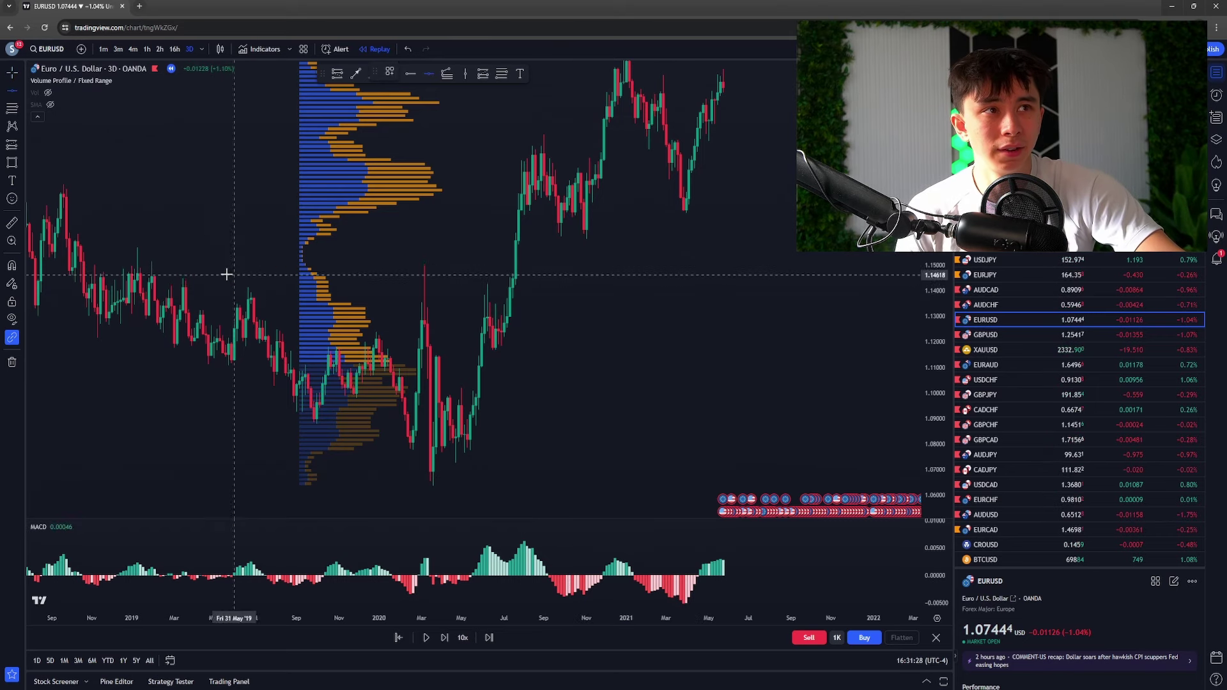
{"action": "left_click", "coordinate": [197, 200]}
{"action": "left_click_drag", "start_coordinate": [198, 203], "coordinate": [446, 189]}
{"action": "left_click_drag", "start_coordinate": [445, 228], "coordinate": [438, 245]}
{"action": "scroll", "coordinate": [397, 327], "scroll_direction": "up", "scroll_amount": 2}
{"action": "scroll", "coordinate": [396, 327], "scroll_direction": "up", "scroll_amount": 1}
{"action": "scroll", "coordinate": [294, 271], "scroll_direction": "down", "scroll_amount": 5}
{"action": "left_click_drag", "start_coordinate": [553, 272], "coordinate": [348, 375]}
{"action": "left_click_drag", "start_coordinate": [346, 312], "coordinate": [347, 311]}
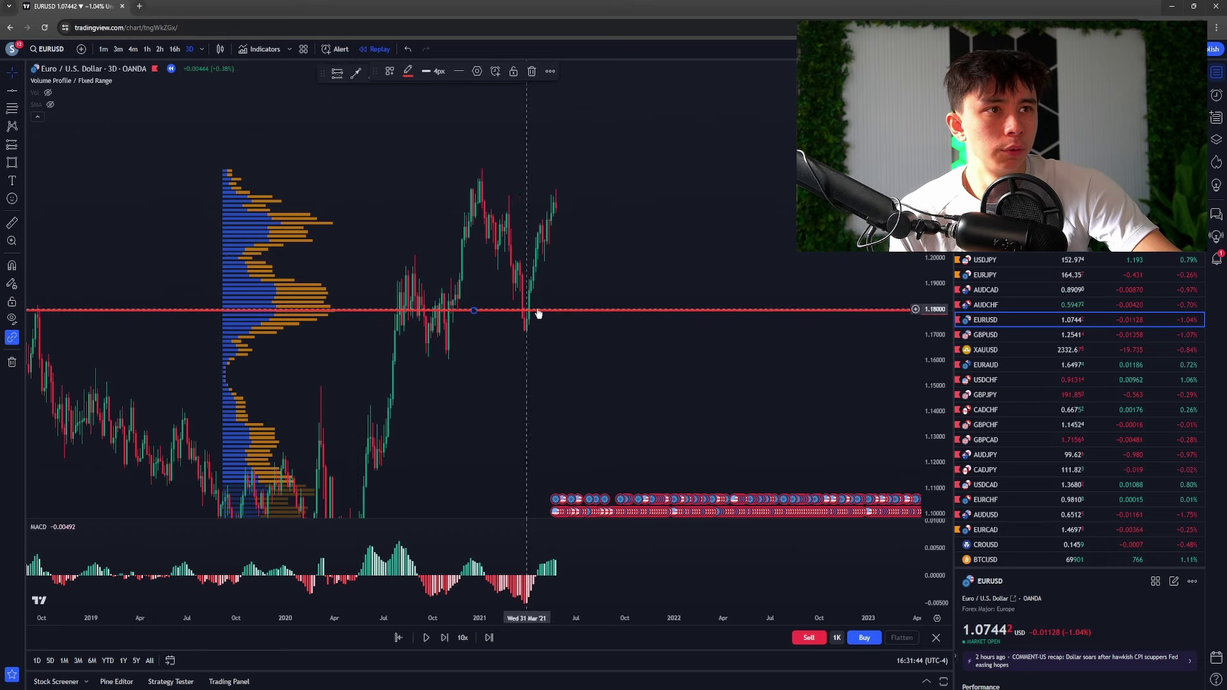
{"action": "left_click", "coordinate": [429, 73]}
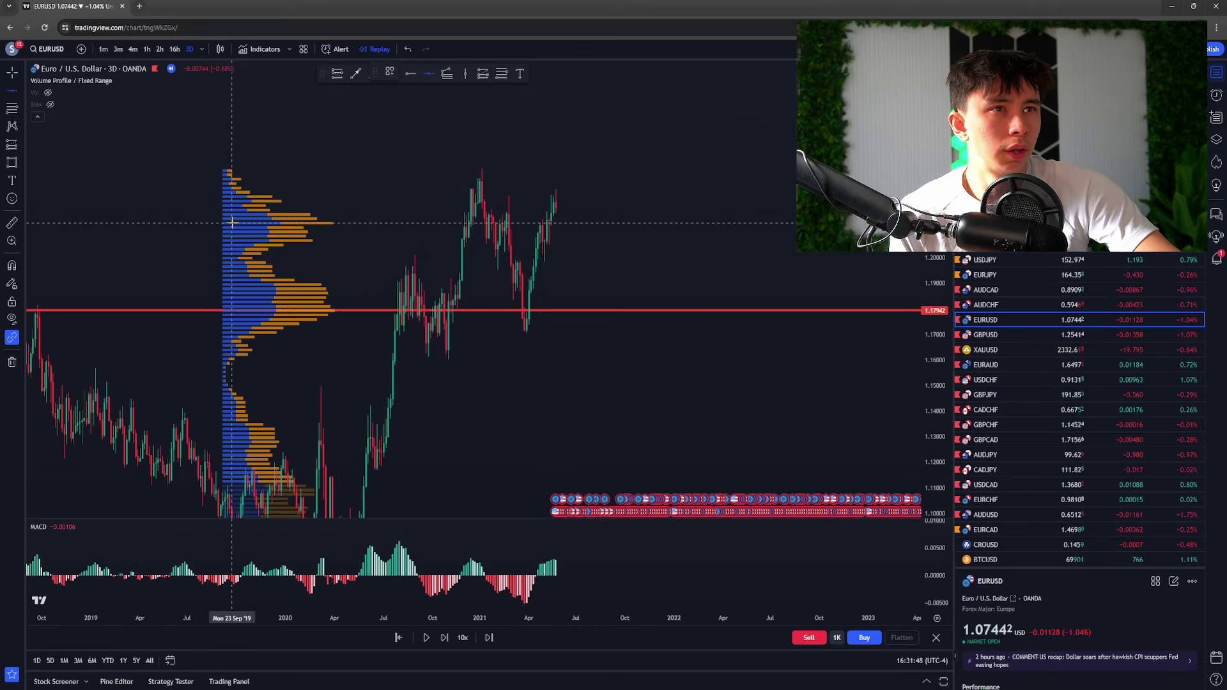
{"action": "left_click", "coordinate": [232, 222]}
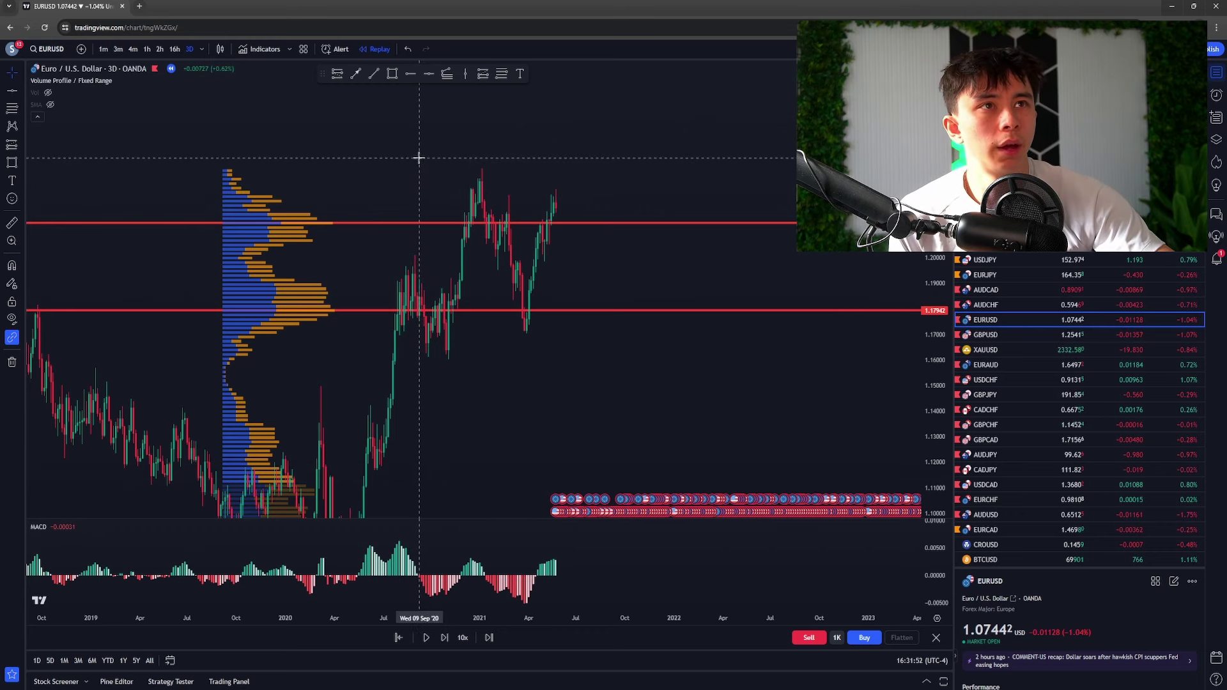
Review the input settings of the Volume Profile / Fixed Range indicator and hide the indicator.
{"action": "left_click", "coordinate": [135, 81]}
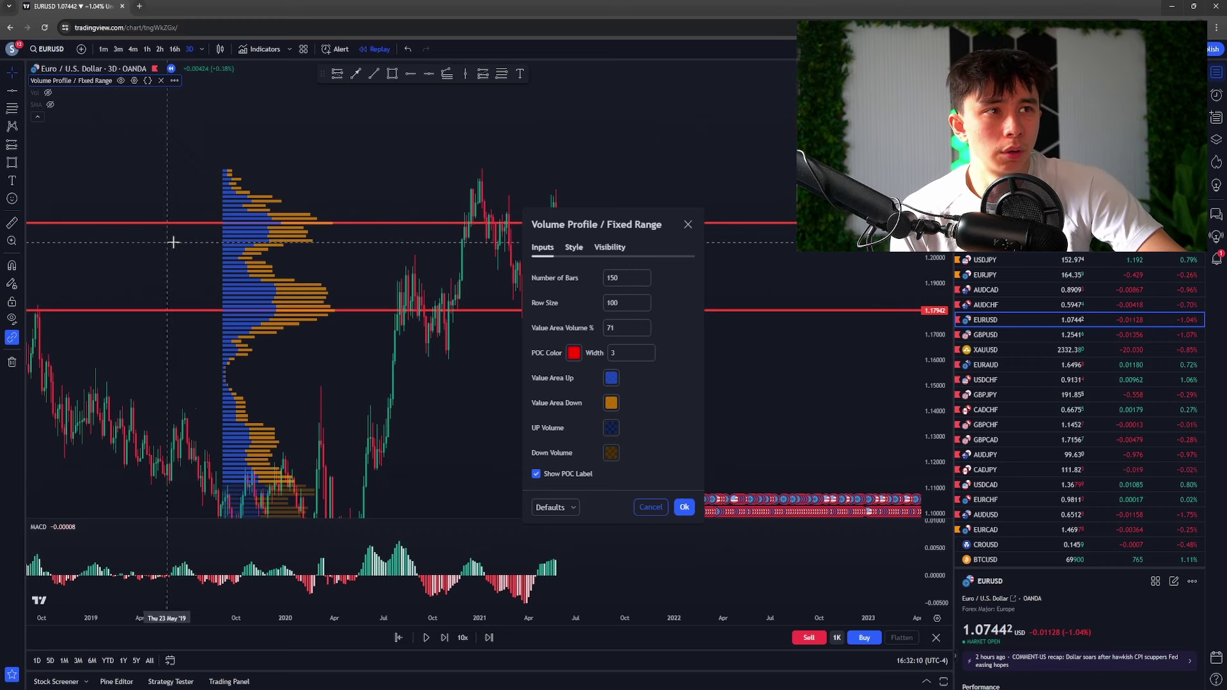
{"action": "left_click", "coordinate": [689, 224]}
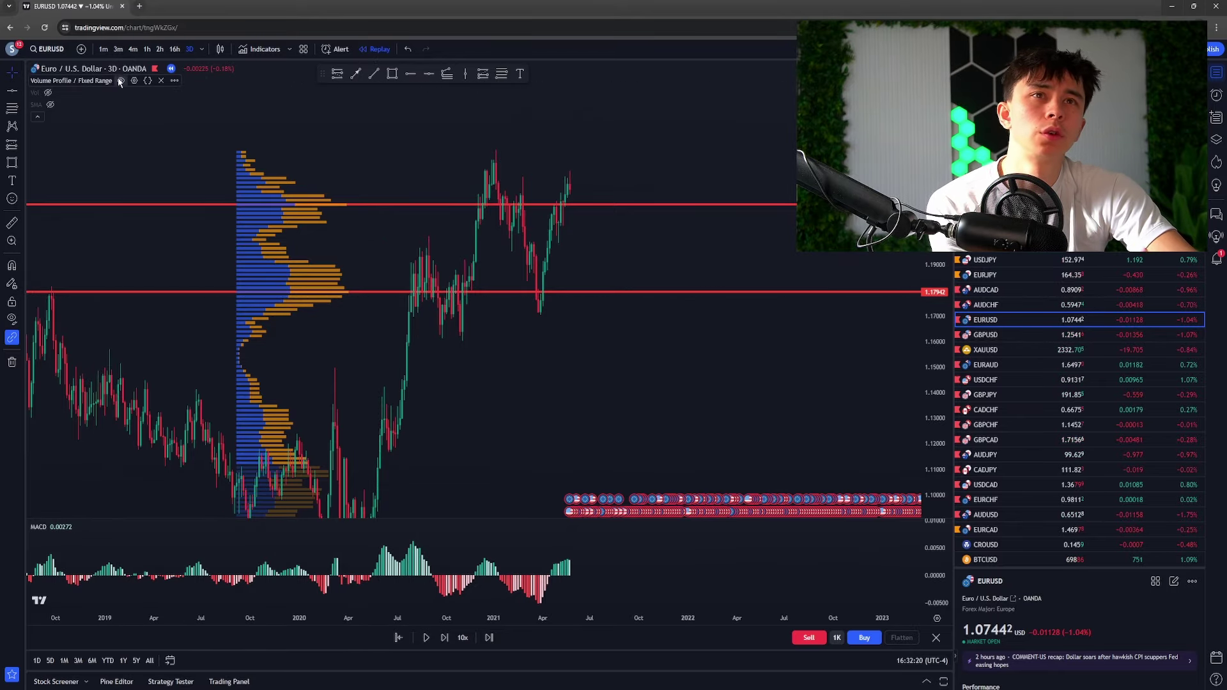
{"action": "left_click", "coordinate": [120, 82]}
Try to draw an arrow from about 17 January 2020, near 1.152, to the early-October 2020 candles near the lower red line.
{"action": "left_click_drag", "start_coordinate": [528, 359], "coordinate": [472, 397]}
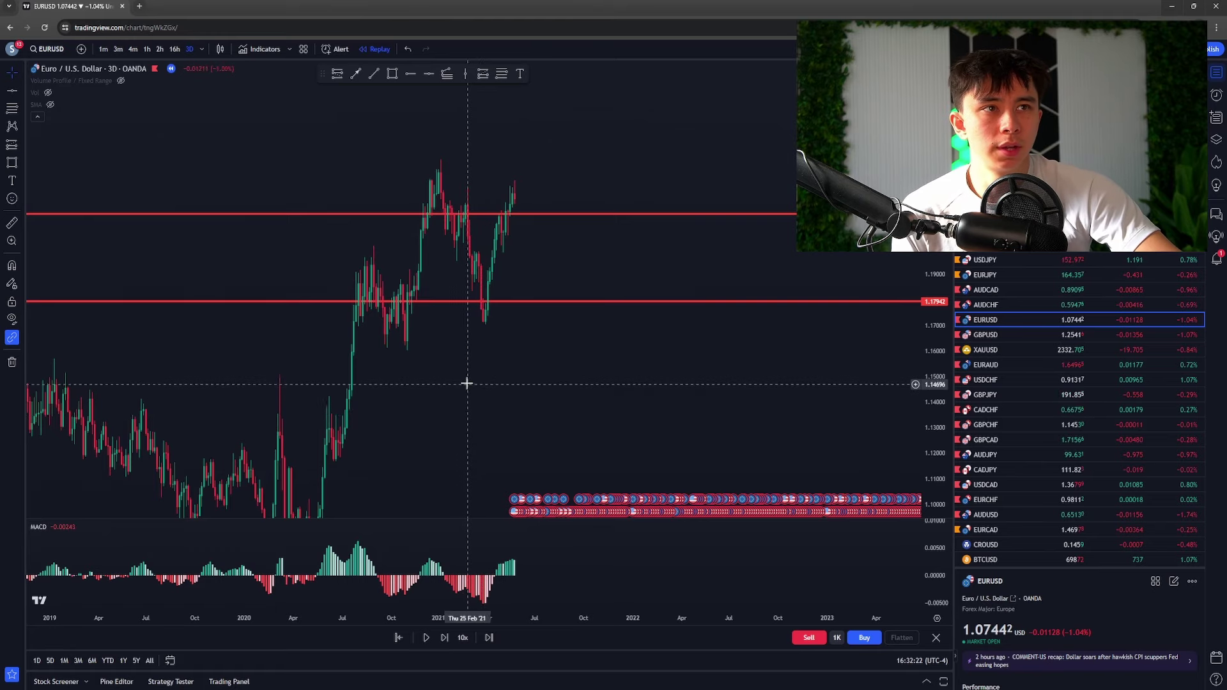
{"action": "left_click", "coordinate": [356, 74]}
{"action": "left_click", "coordinate": [253, 371]}
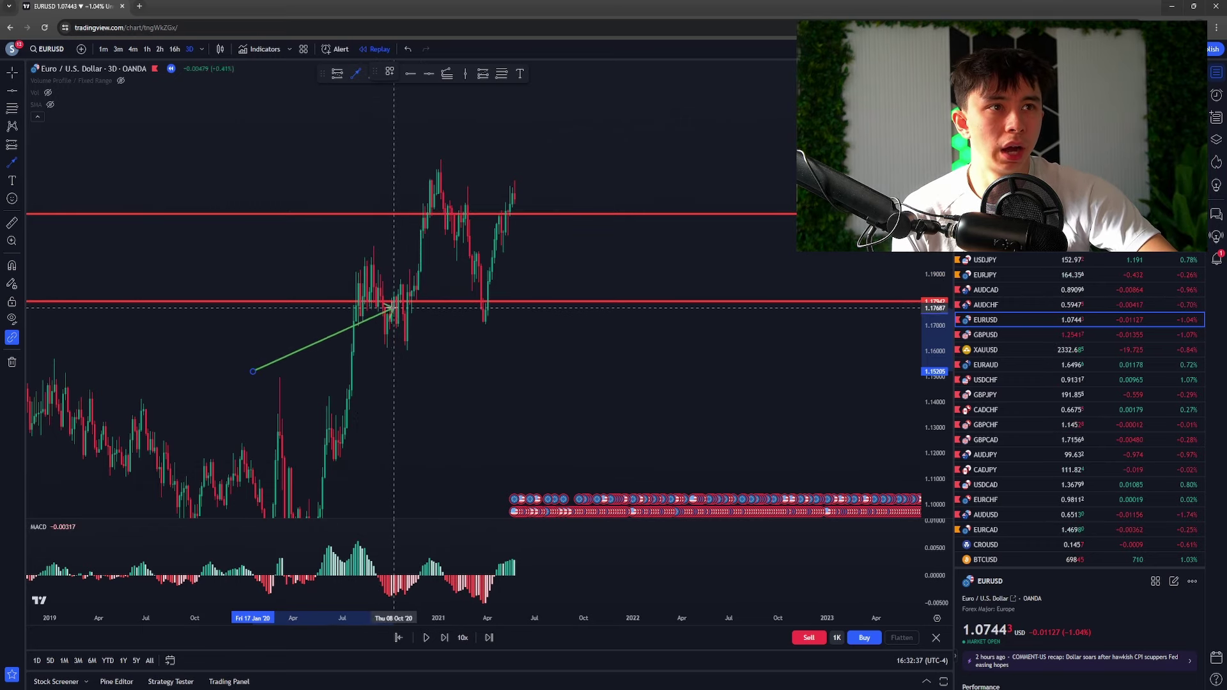
{"action": "key", "text": "Escape"}
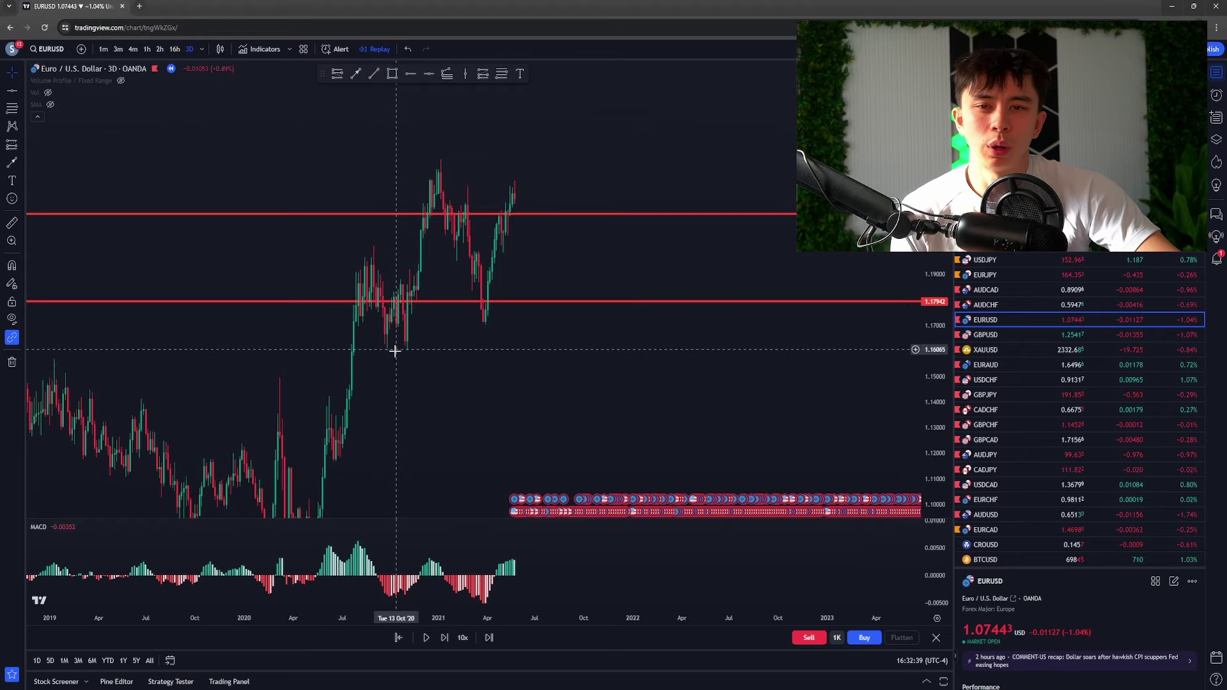
Try to draw an arrow from about 25 June 2020, near 1.135, to the low around 5 April 2021, near 1.175.
{"action": "scroll", "coordinate": [663, 411], "scroll_direction": "up", "scroll_amount": 5}
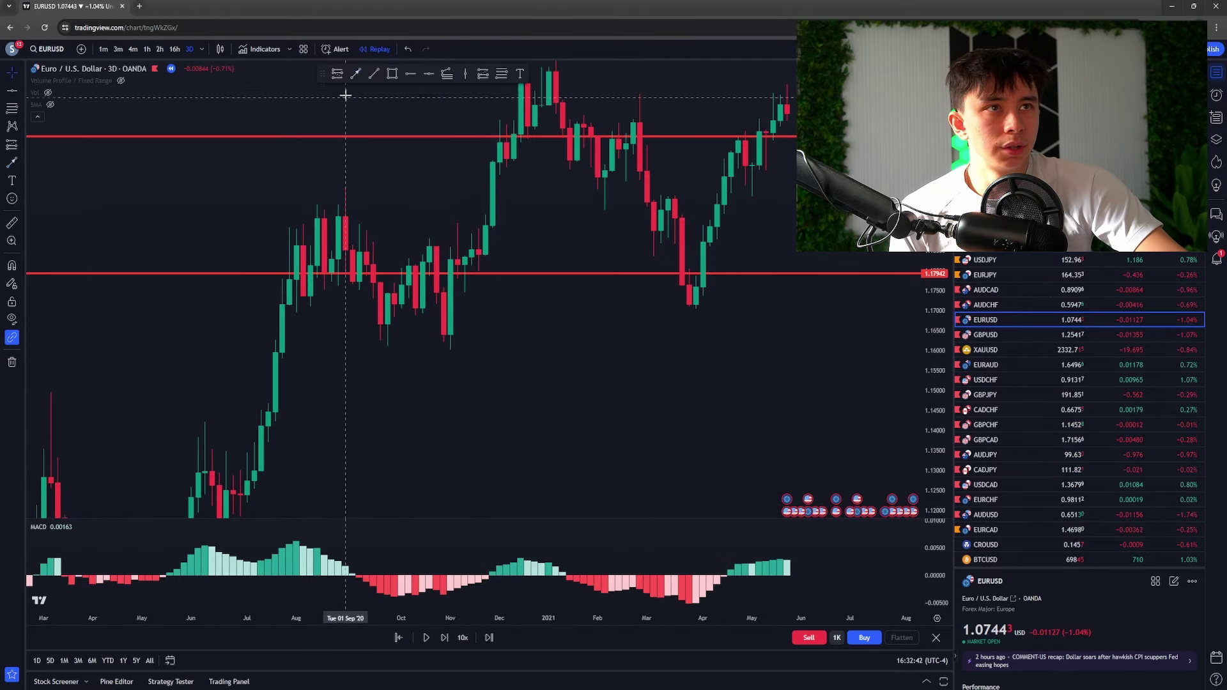
{"action": "left_click", "coordinate": [357, 73]}
{"action": "left_click", "coordinate": [233, 451]}
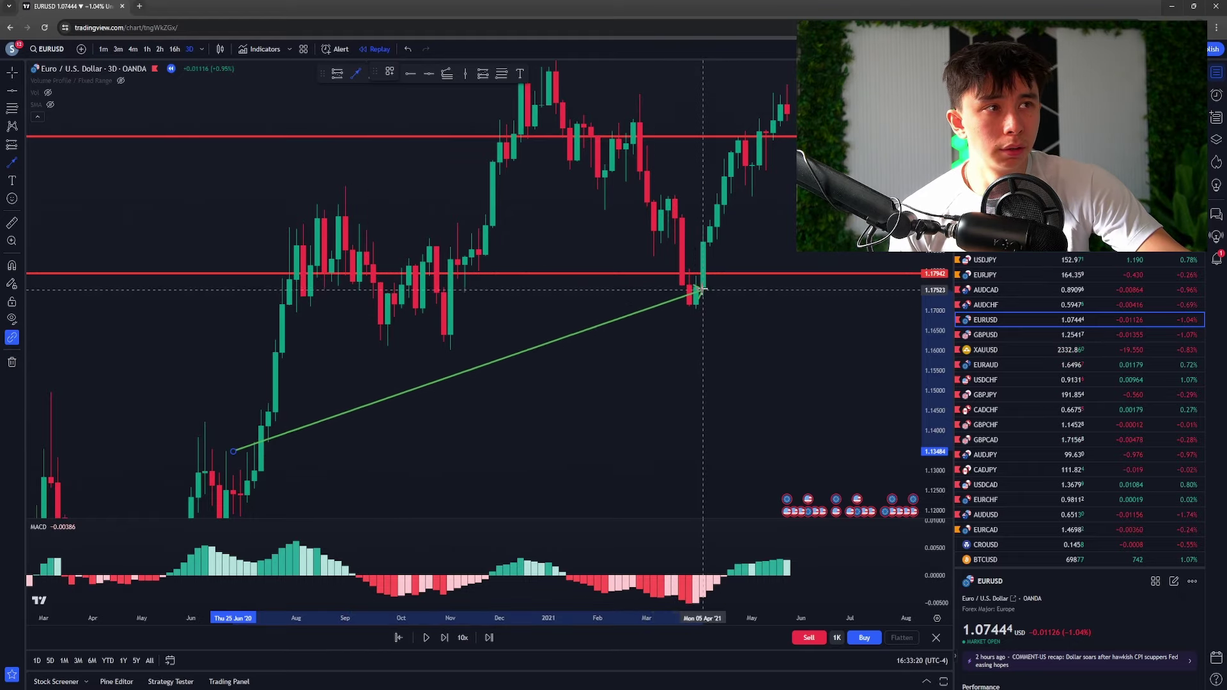
{"action": "key", "text": "Escape"}
Try to draw an arrow from about 19 August 2020 down to the candles around 8 April 2021, near 1.183.
{"action": "left_click_drag", "start_coordinate": [526, 240], "coordinate": [393, 353]}
{"action": "scroll", "coordinate": [416, 268], "scroll_direction": "down", "scroll_amount": 4}
{"action": "left_click", "coordinate": [356, 75]}
{"action": "left_click", "coordinate": [443, 176]}
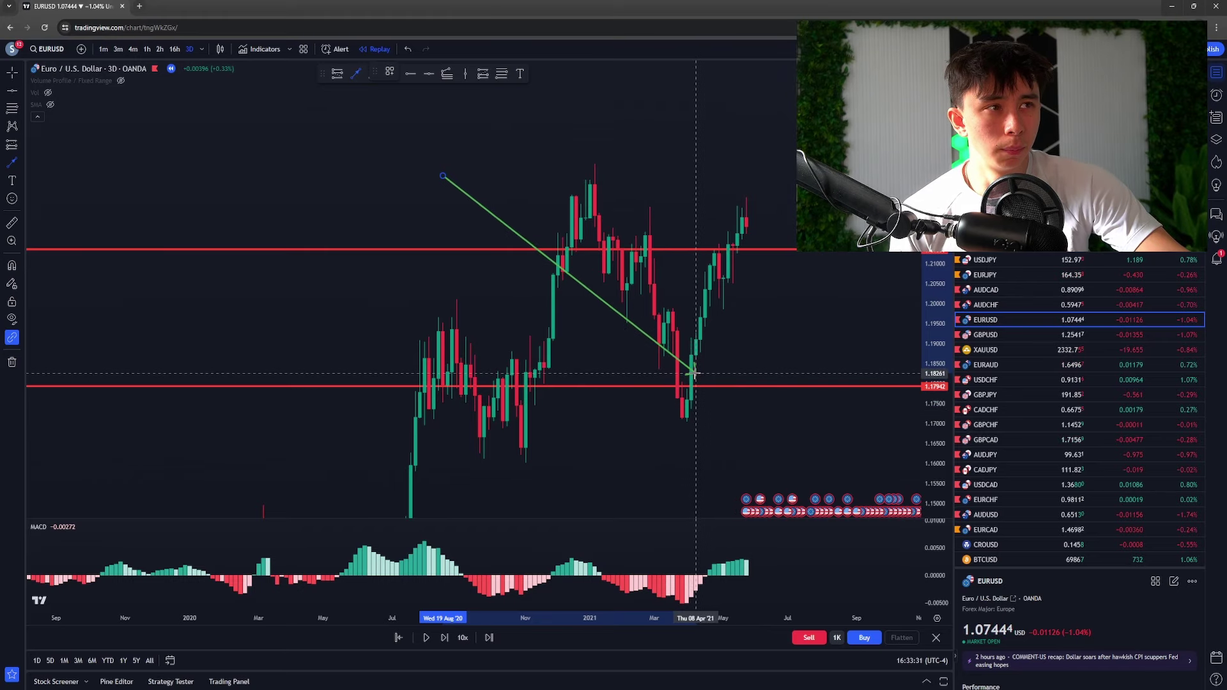
{"action": "key", "text": "Escape"}
Try to draw an arrow from about 14 May 2020, near 1.197, to the early-September 2020 candles near the lower red line.
{"action": "left_click_drag", "start_coordinate": [654, 472], "coordinate": [566, 458]}
{"action": "scroll", "coordinate": [566, 459], "scroll_direction": "down", "scroll_amount": 1}
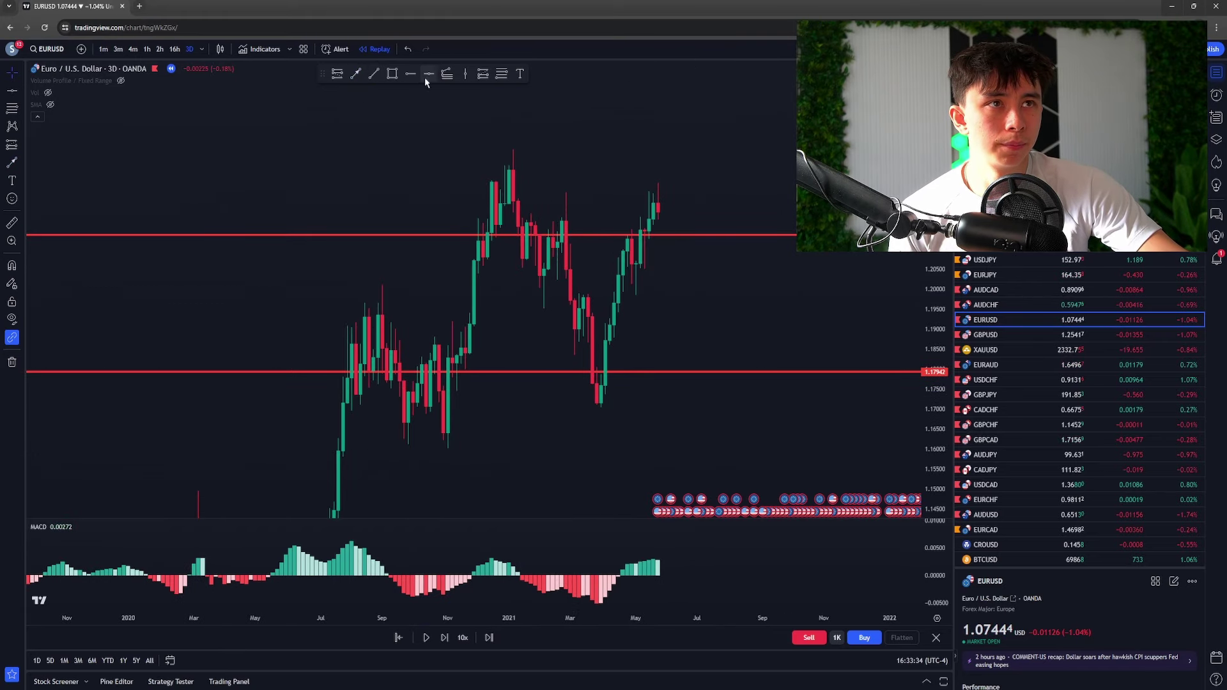
{"action": "left_click", "coordinate": [273, 310]}
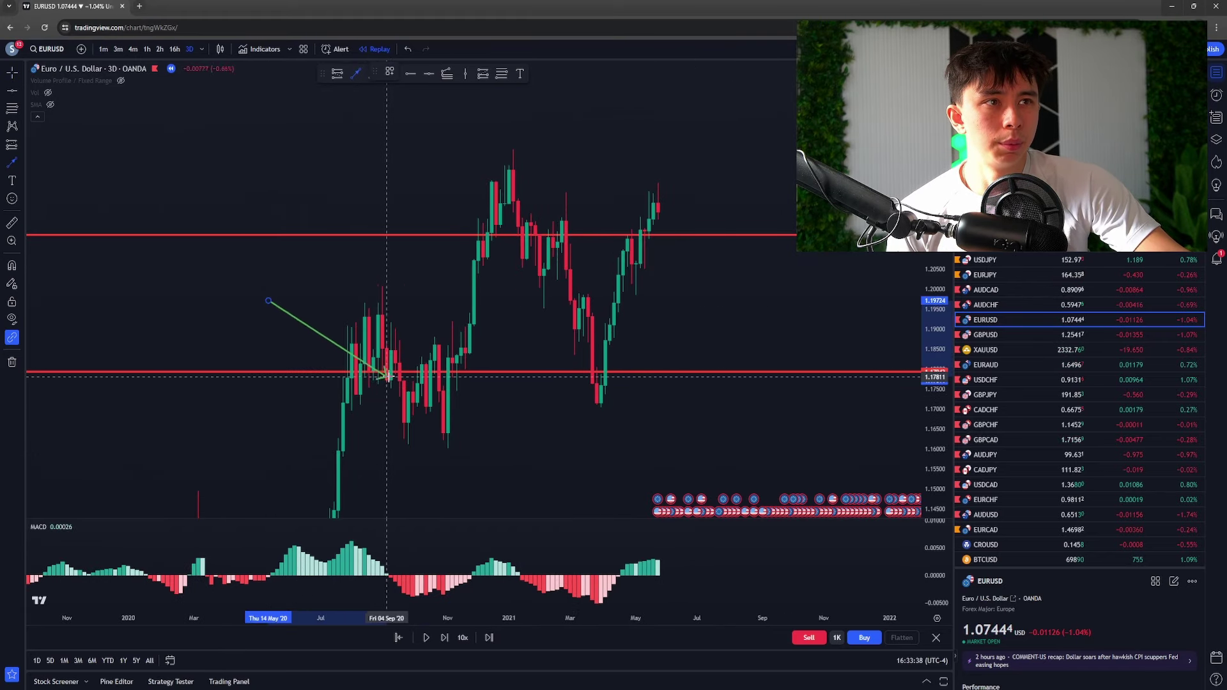
{"action": "key", "text": "Escape"}
Place a long position with entry at 1.17973 from mid-October 2020 and its target at the upper red line.
{"action": "left_click_drag", "start_coordinate": [542, 319], "coordinate": [413, 272]}
{"action": "scroll", "coordinate": [417, 269], "scroll_direction": "down", "scroll_amount": 3}
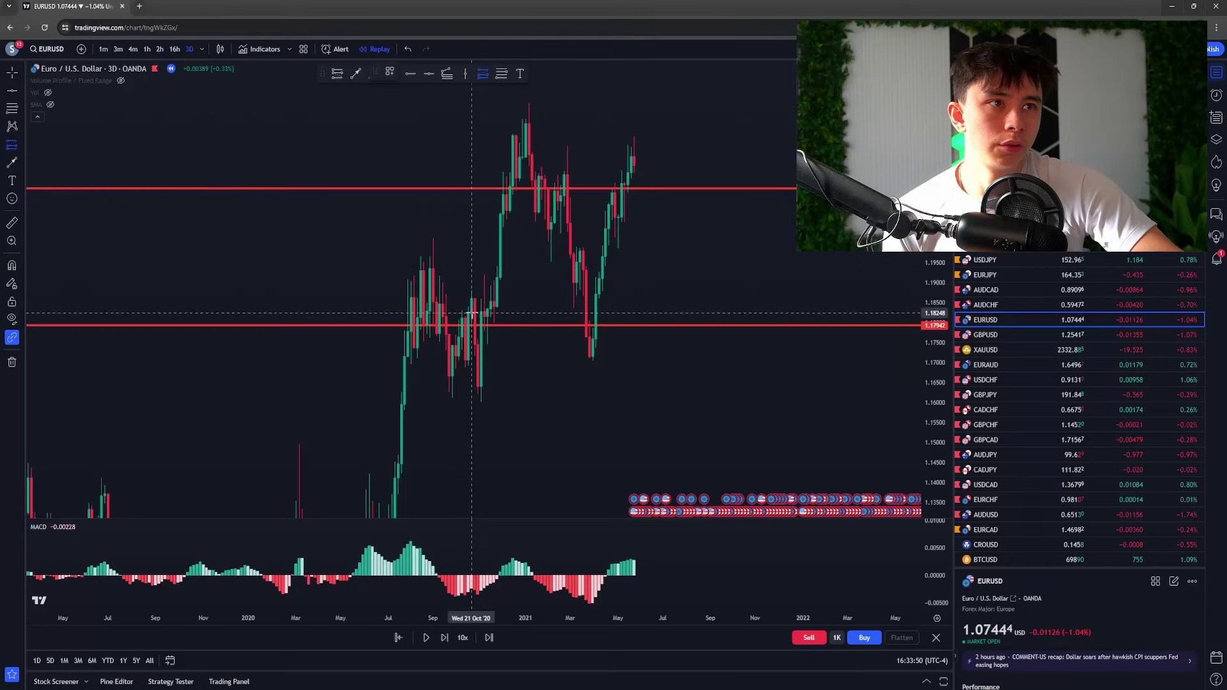
{"action": "left_click", "coordinate": [470, 325]}
{"action": "left_click_drag", "start_coordinate": [239, 344], "coordinate": [107, 299]}
{"action": "scroll", "coordinate": [619, 362], "scroll_direction": "down", "scroll_amount": 3}
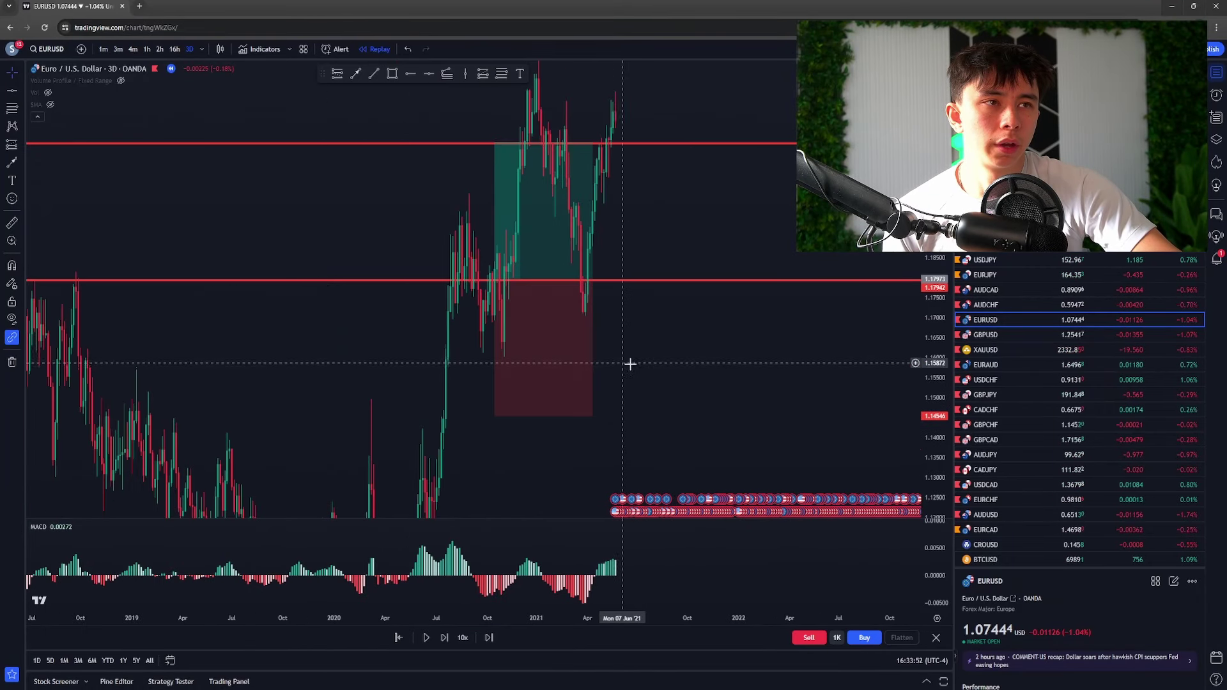
Tighten the long position's stop and draw a horizontal ray at 1.16114 beneath the autumn 2020 lows.
{"action": "left_click_drag", "start_coordinate": [935, 275], "coordinate": [936, 440]}
{"action": "left_click_drag", "start_coordinate": [496, 356], "coordinate": [501, 332]}
{"action": "left_click", "coordinate": [412, 74]}
{"action": "left_click", "coordinate": [412, 324]}
Set the long position's stop to 1.15726, just below the blue ray, and shorten the position to end around early December 2020.
{"action": "left_click_drag", "start_coordinate": [504, 328], "coordinate": [490, 333]}
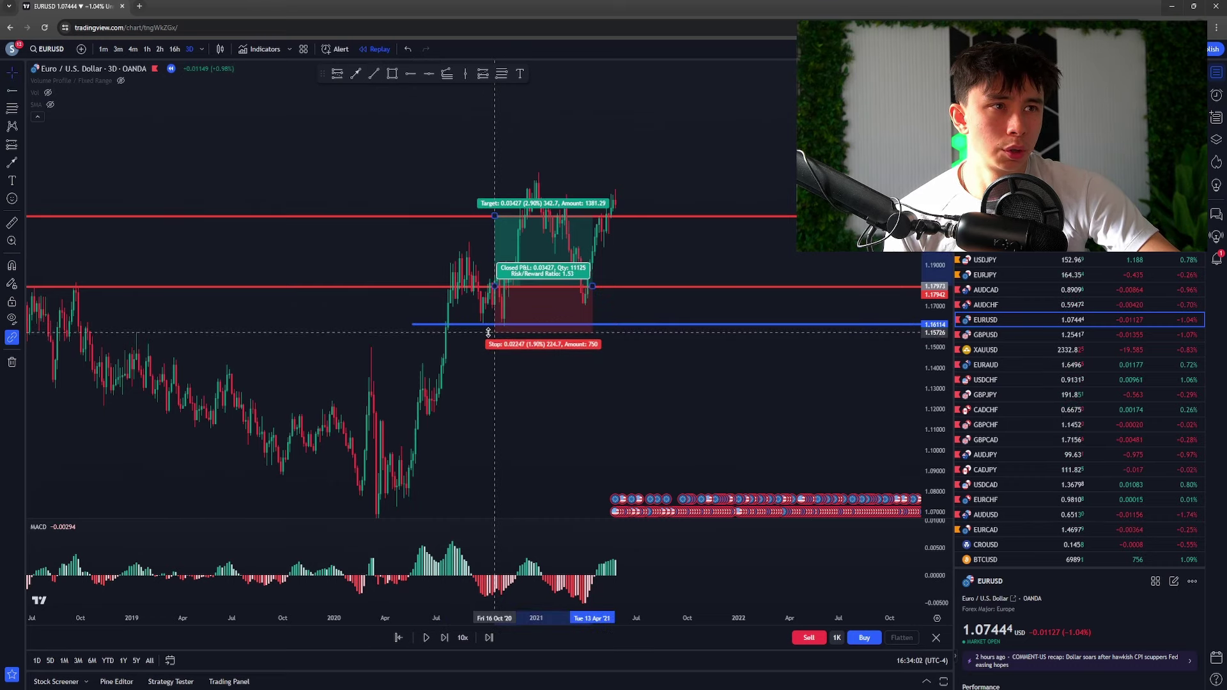
{"action": "left_click", "coordinate": [521, 354]}
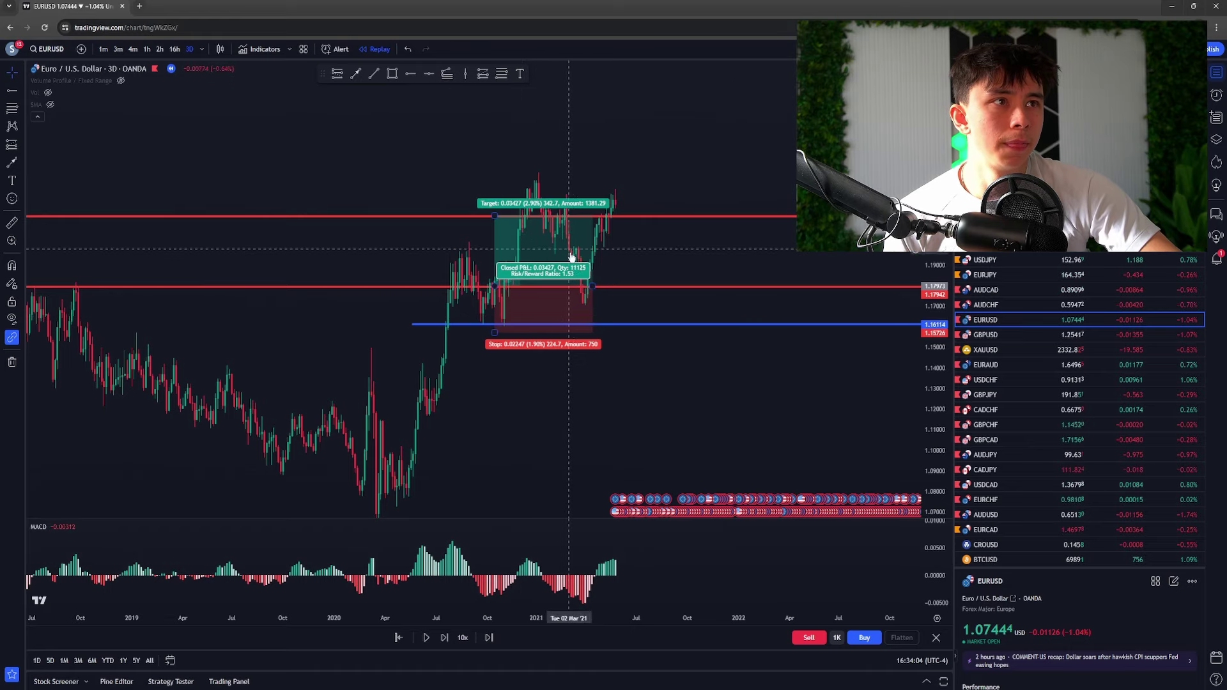
{"action": "left_click_drag", "start_coordinate": [593, 286], "coordinate": [519, 285]}
{"action": "left_click", "coordinate": [605, 236]}
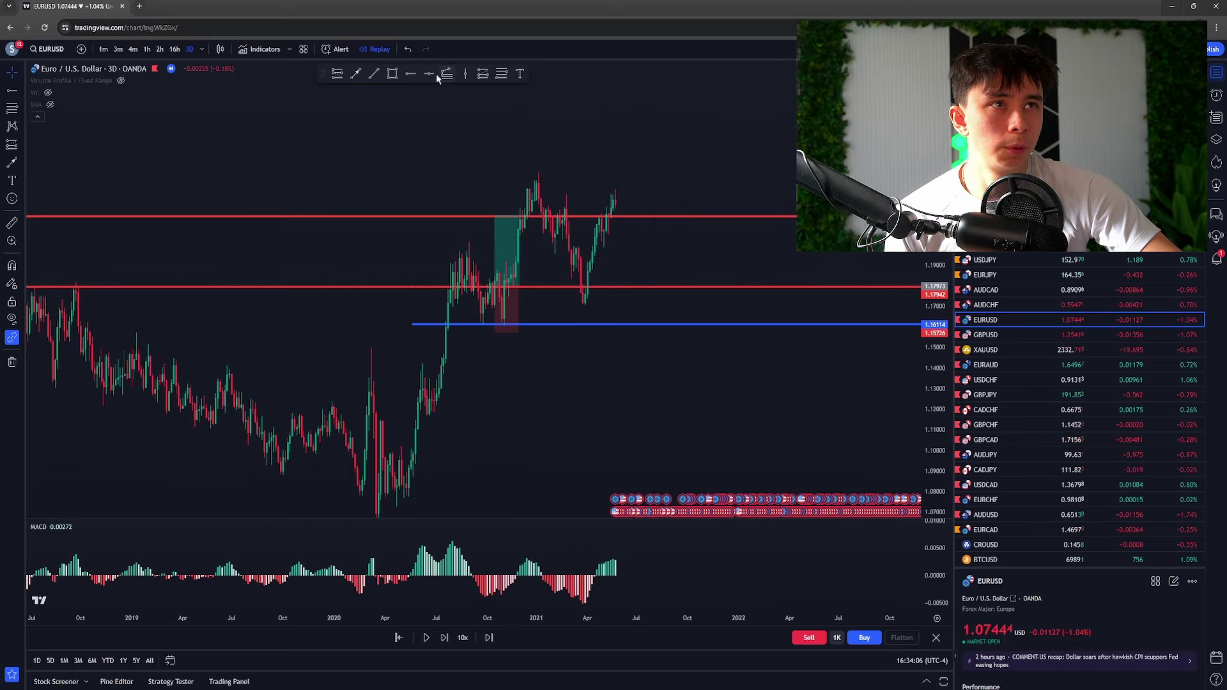
Place a second long position at 1.17805 from late February 2021, with its stop at 1.11482 below a horizontal ray drawn at 1.11700.
{"action": "left_click", "coordinate": [565, 287]}
{"action": "left_click", "coordinate": [411, 72]}
{"action": "left_click", "coordinate": [424, 416]}
{"action": "scroll", "coordinate": [554, 380], "scroll_direction": "down", "scroll_amount": 3}
{"action": "left_click_drag", "start_coordinate": [568, 408], "coordinate": [362, 432]}
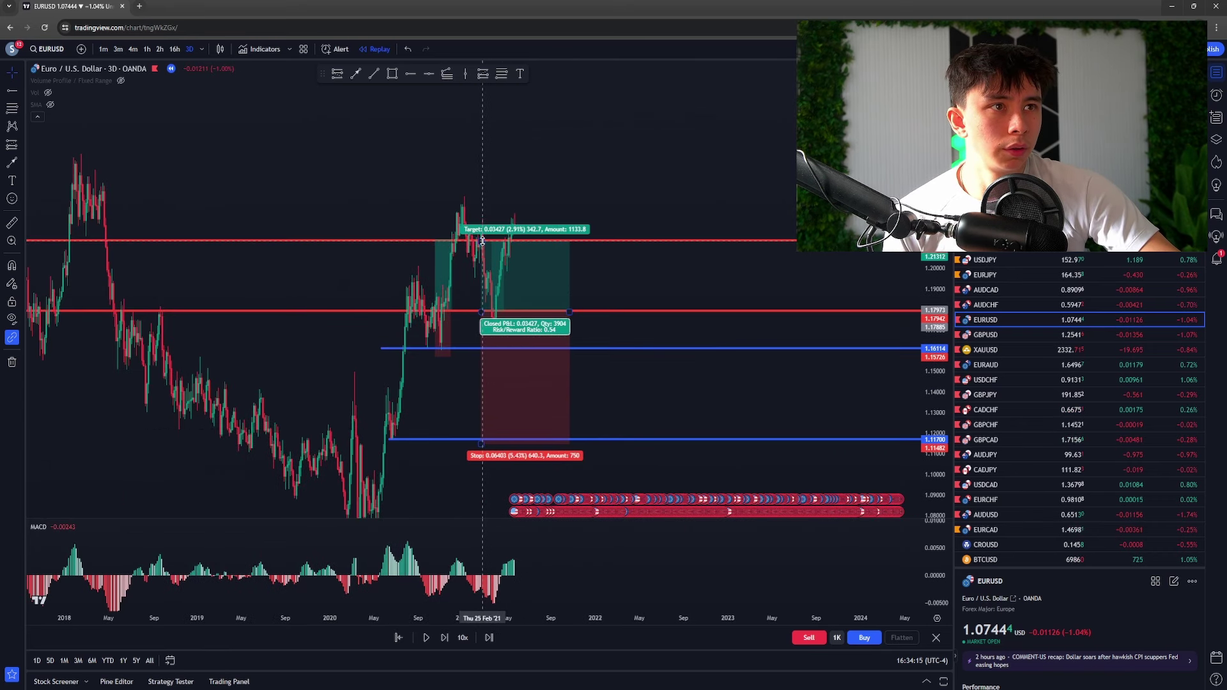
Raise both long positions' targets for risk/reward ratios of 1 on the second and 2.85 on the first, and widen the first.
{"action": "left_click_drag", "start_coordinate": [483, 240], "coordinate": [482, 180]}
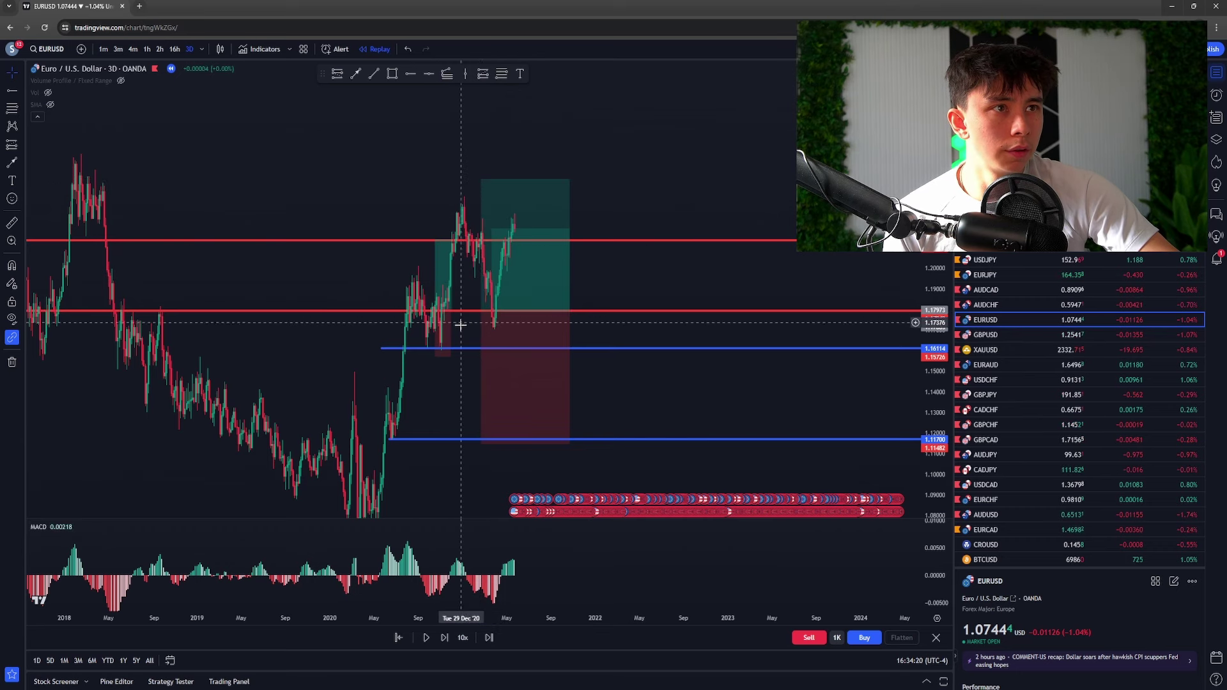
{"action": "left_click", "coordinate": [452, 307]}
{"action": "left_click_drag", "start_coordinate": [451, 307], "coordinate": [469, 310]}
{"action": "left_click_drag", "start_coordinate": [435, 240], "coordinate": [428, 179]}
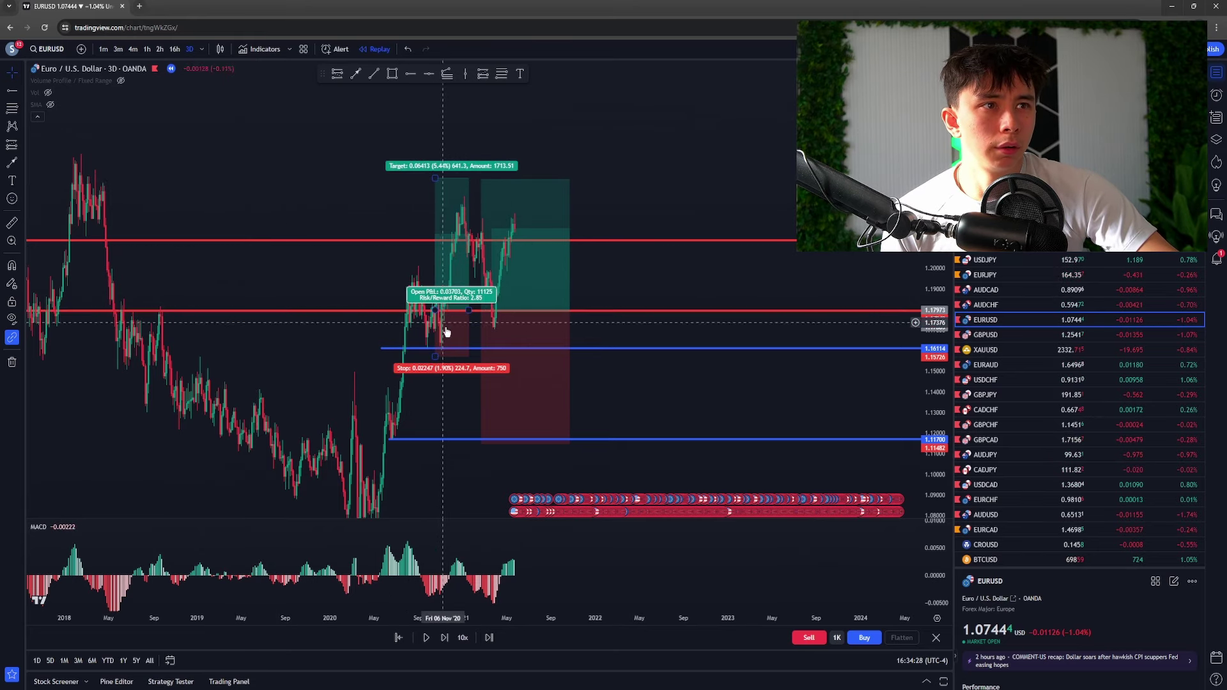
{"action": "left_click_drag", "start_coordinate": [436, 357], "coordinate": [484, 441]}
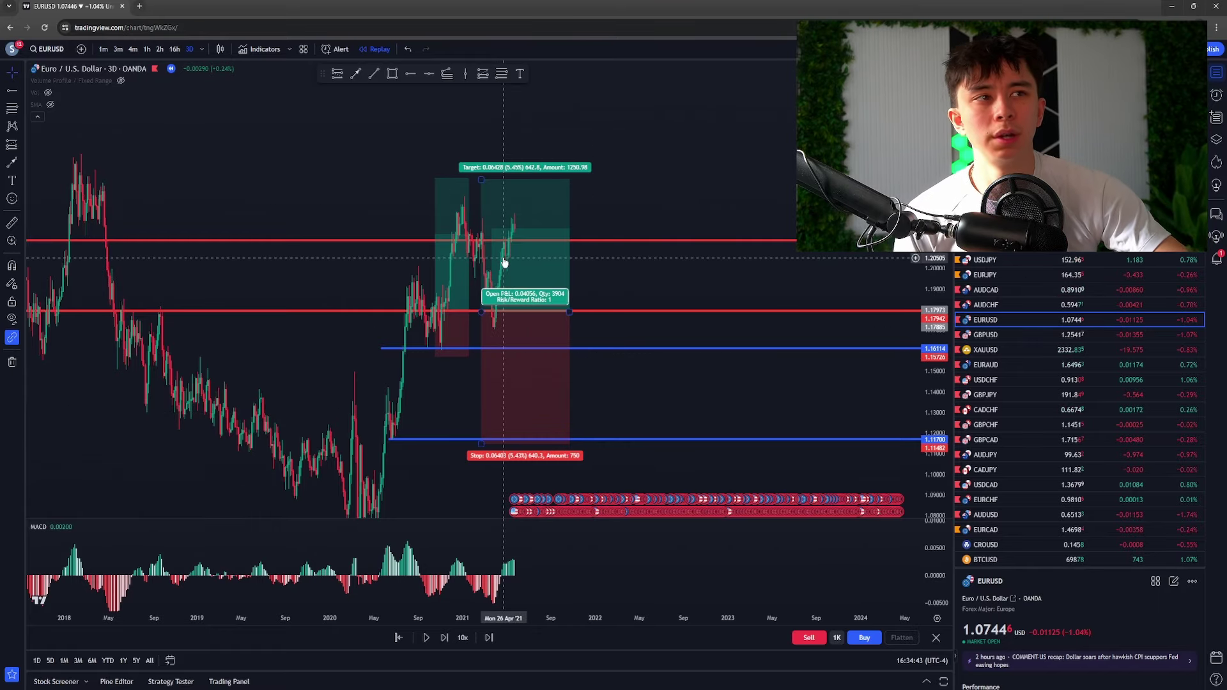
Try to draw an arrow from about 23 June 2021 down to about 29 April 2022, near 1.104.
{"action": "scroll", "coordinate": [647, 376], "scroll_direction": "up", "scroll_amount": 2}
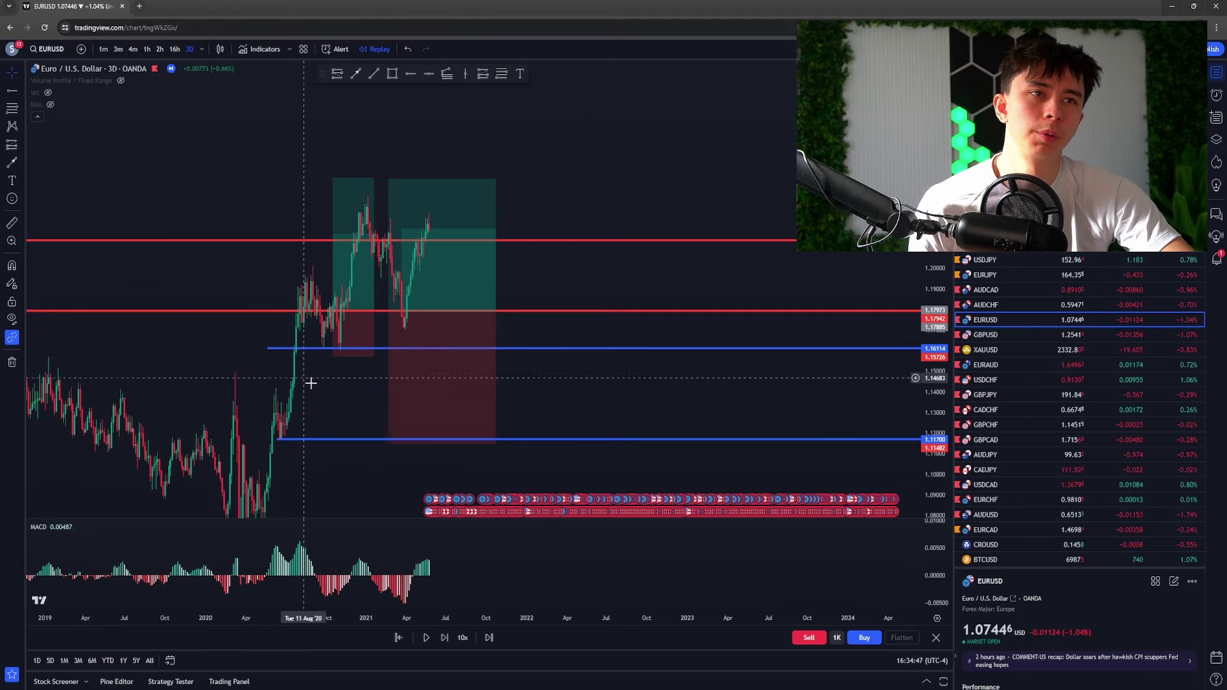
{"action": "left_click_drag", "start_coordinate": [371, 430], "coordinate": [497, 411]}
{"action": "scroll", "coordinate": [259, 372], "scroll_direction": "up", "scroll_amount": 1}
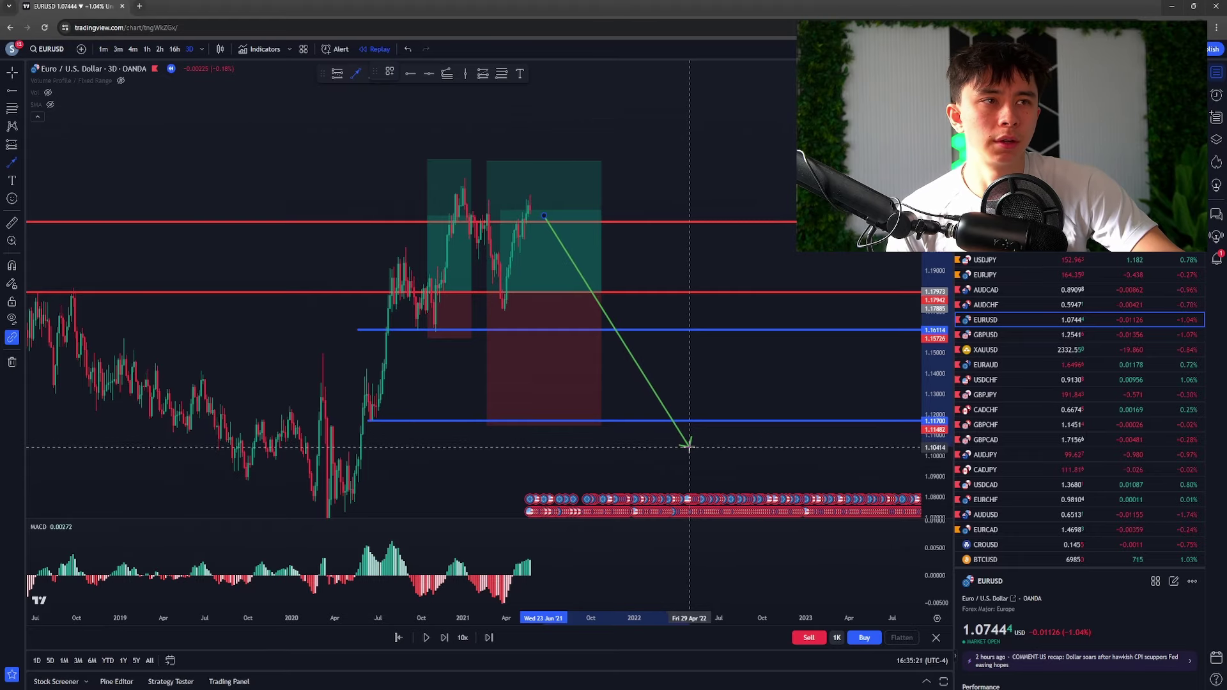
{"action": "key", "text": "Escape"}
Lower the targets of both long positions to 1.21160, just under the upper red line.
{"action": "scroll", "coordinate": [665, 460], "scroll_direction": "down", "scroll_amount": 6}
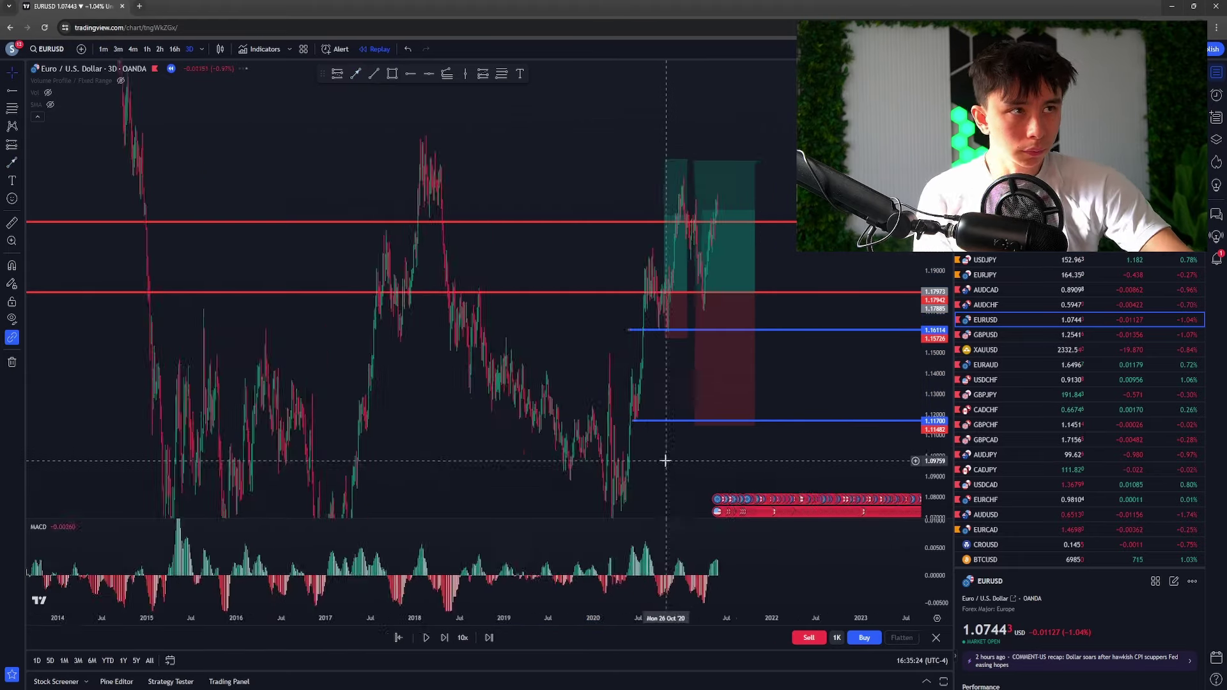
{"action": "scroll", "coordinate": [661, 454], "scroll_direction": "up", "scroll_amount": 3}
{"action": "left_click_drag", "start_coordinate": [483, 163], "coordinate": [463, 206]}
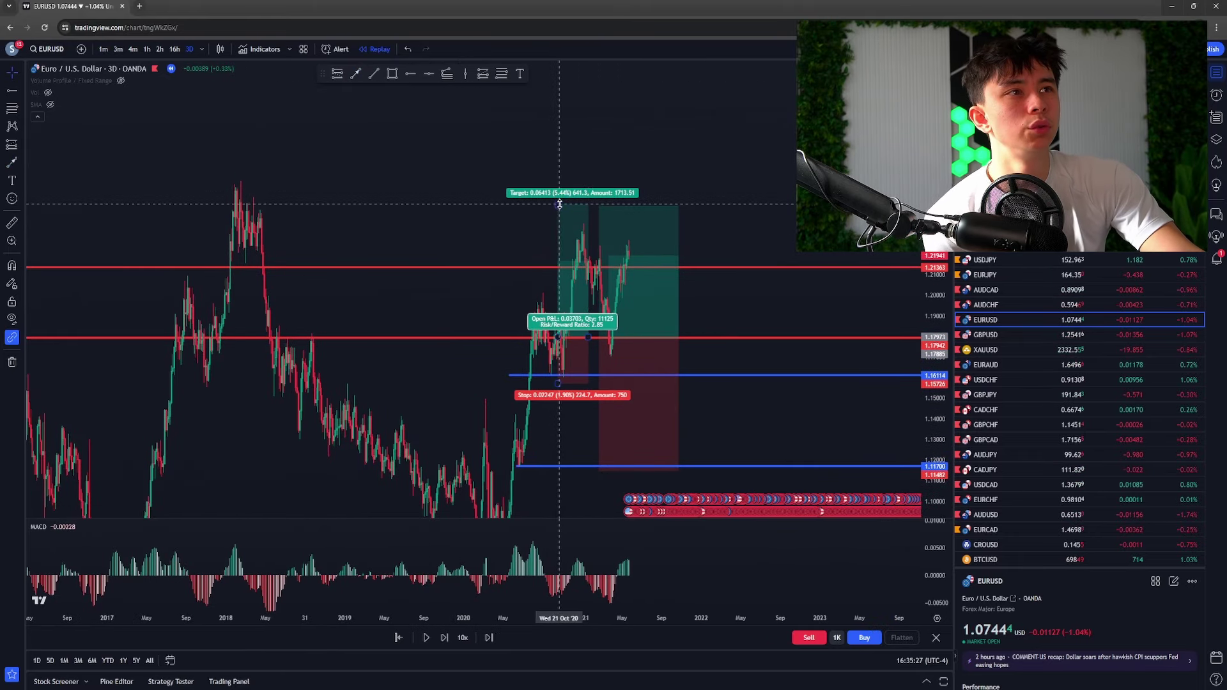
{"action": "left_click_drag", "start_coordinate": [567, 263], "coordinate": [565, 272]}
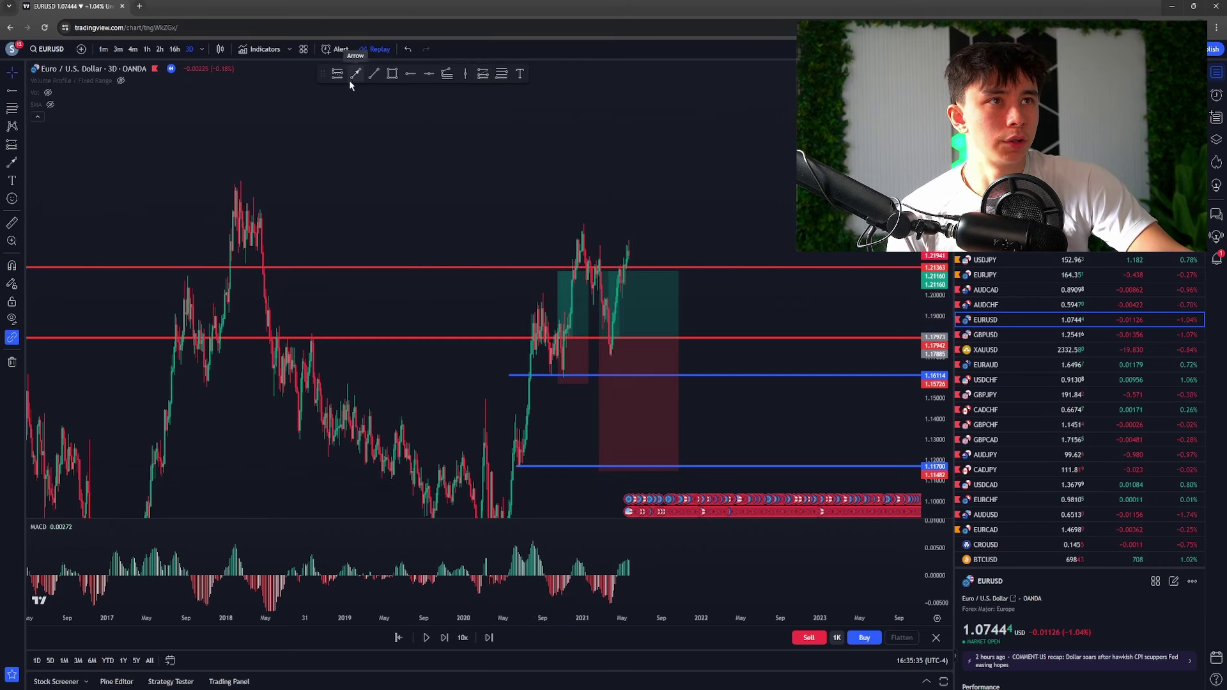
Place a short position at 1.21354 from about November 2020, with its stop above a horizontal ray drawn at the early-2018 high.
{"action": "left_click", "coordinate": [509, 190]}
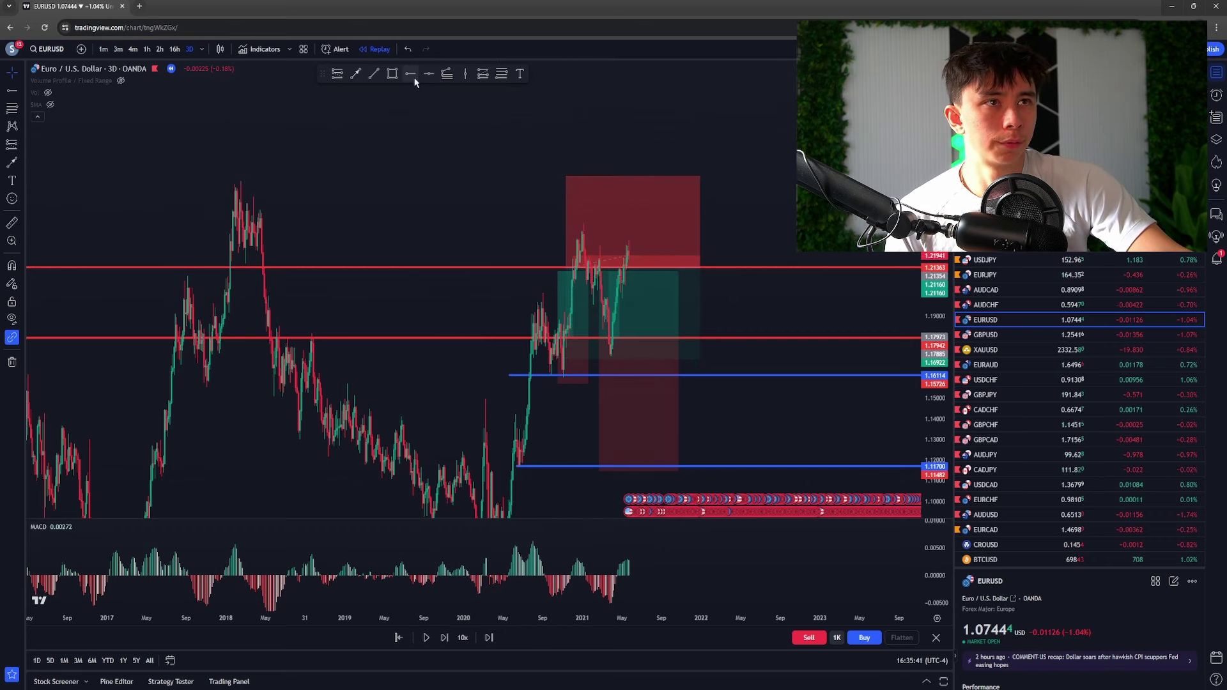
{"action": "left_click", "coordinate": [207, 184]}
{"action": "left_click", "coordinate": [284, 192]}
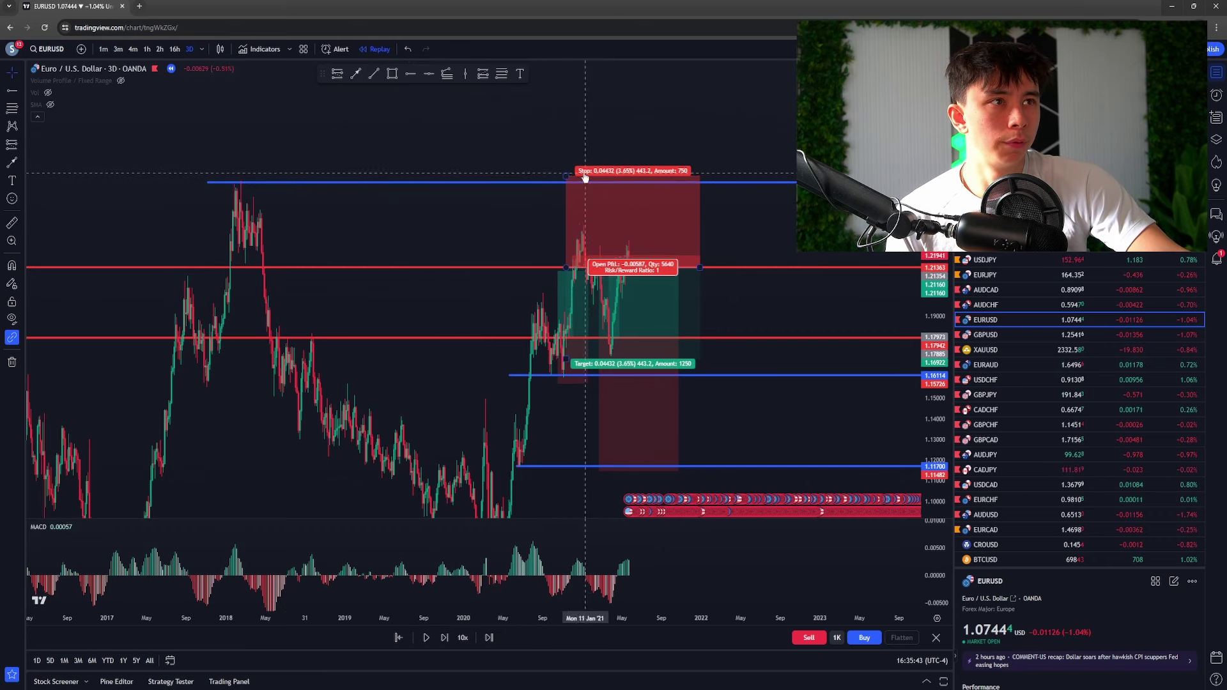
{"action": "left_click_drag", "start_coordinate": [566, 173], "coordinate": [566, 165]}
Try to draw an arrow from about 1 September 2020 up to the ray at the 2018 high around 27 November 2020.
{"action": "left_click_drag", "start_coordinate": [401, 237], "coordinate": [361, 238]}
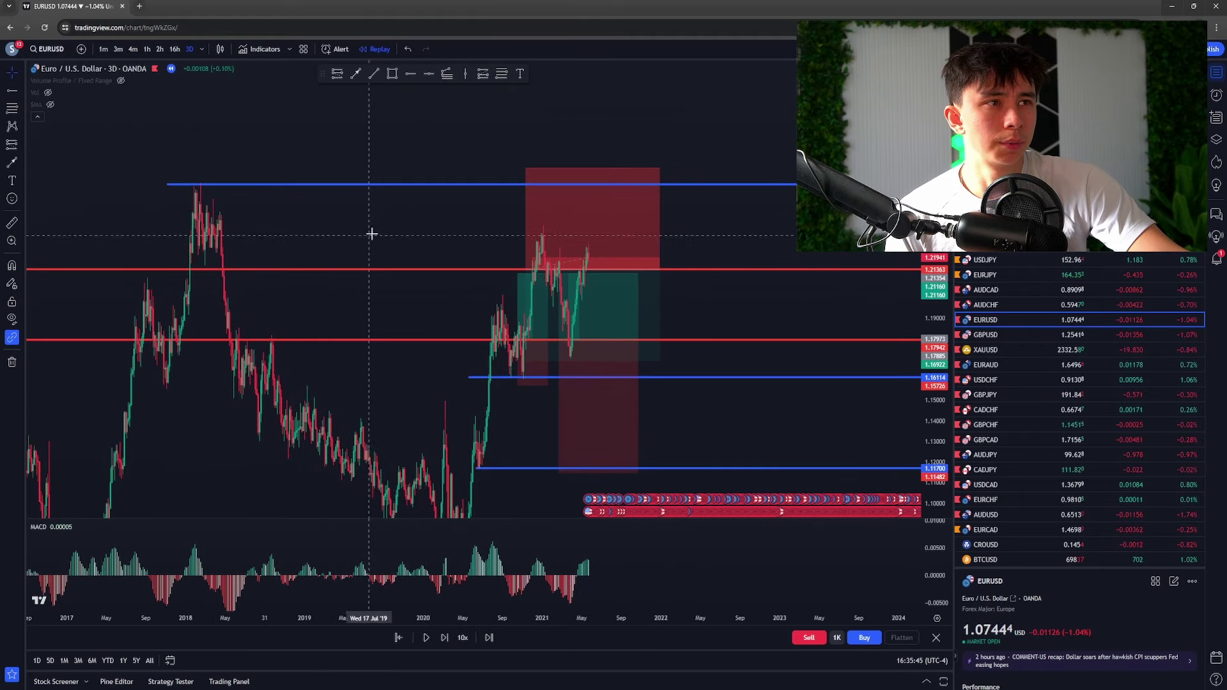
{"action": "left_click", "coordinate": [357, 74]}
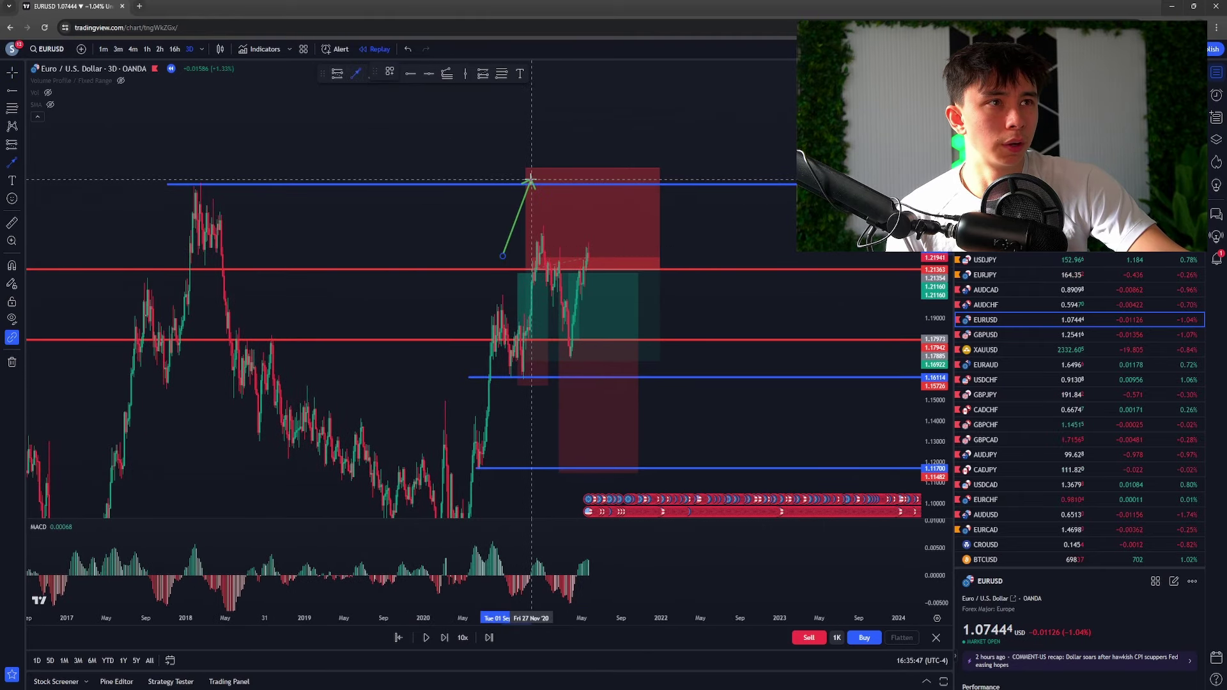
{"action": "key", "text": "Escape"}
{"action": "left_click_drag", "start_coordinate": [729, 222], "coordinate": [474, 117]}
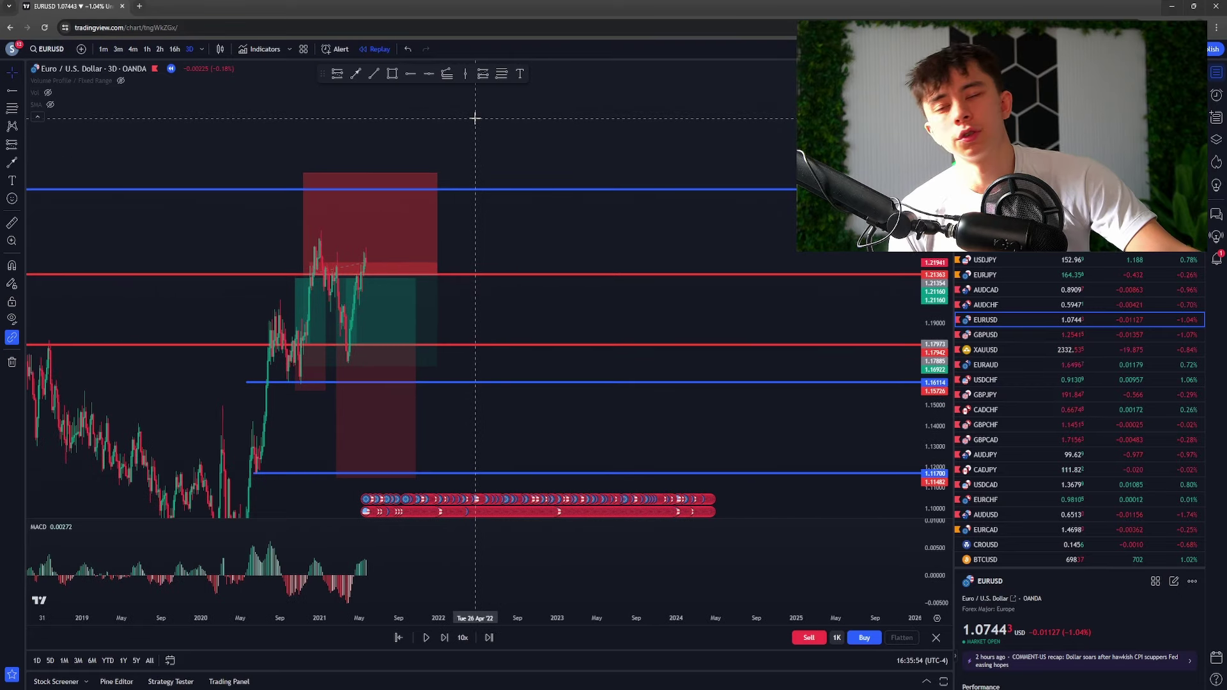
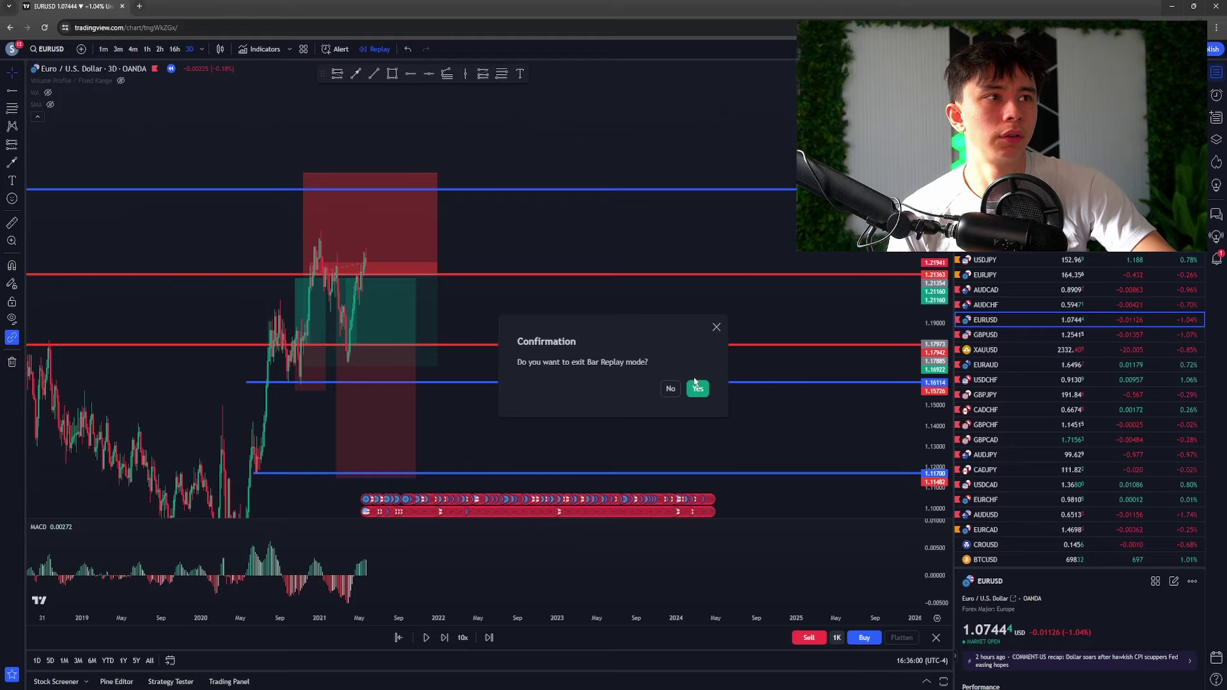
Exit Bar Replay mode and view the positions together with the blue ray at the early-2018 high.
{"action": "left_click", "coordinate": [698, 390]}
{"action": "scroll", "coordinate": [729, 343], "scroll_direction": "up", "scroll_amount": 3}
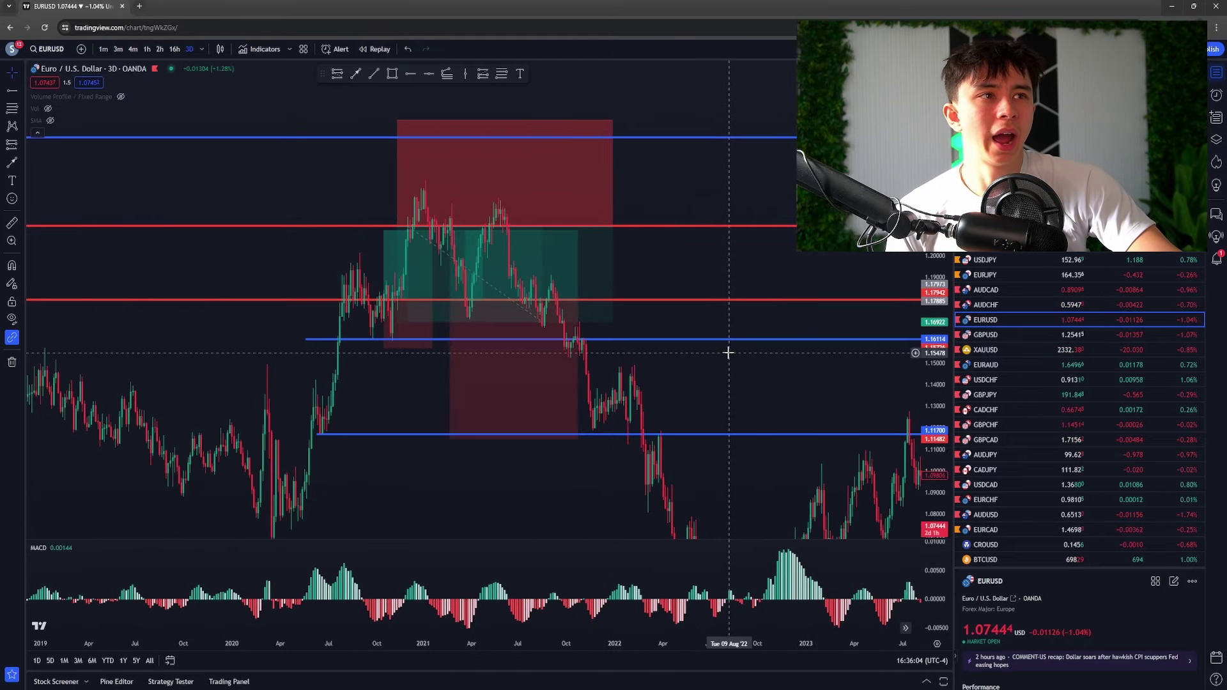
{"action": "scroll", "coordinate": [767, 349], "scroll_direction": "up", "scroll_amount": 3}
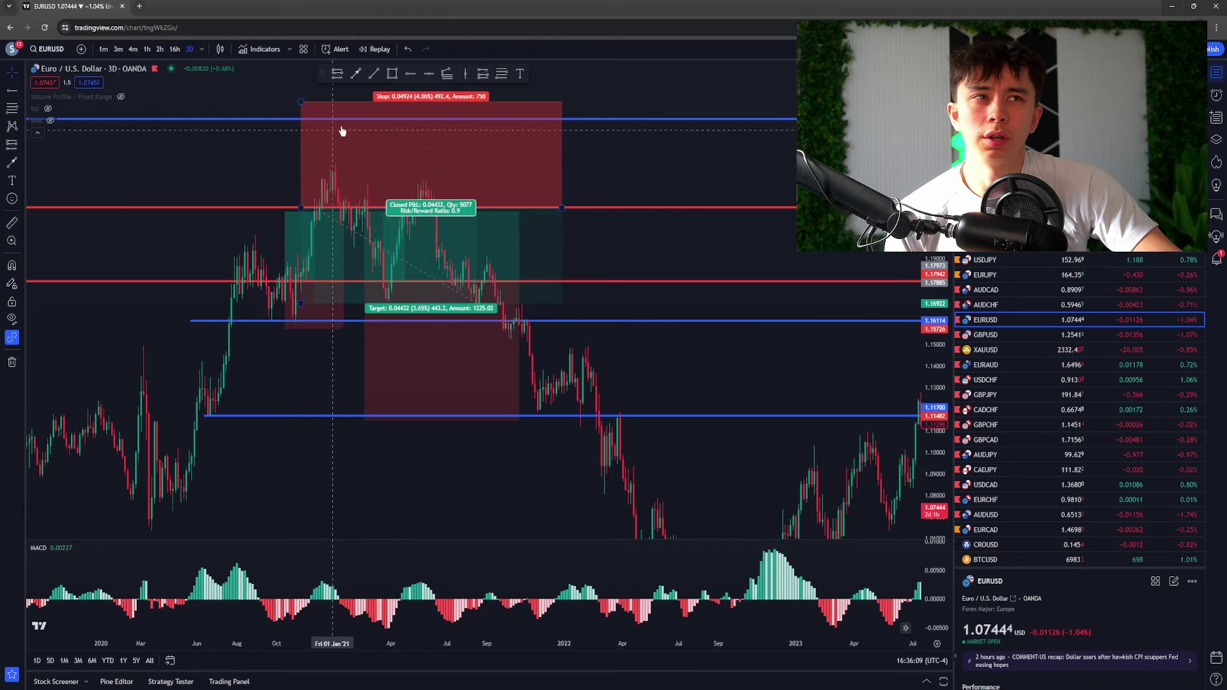
{"action": "scroll", "coordinate": [374, 106], "scroll_direction": "down", "scroll_amount": 5}
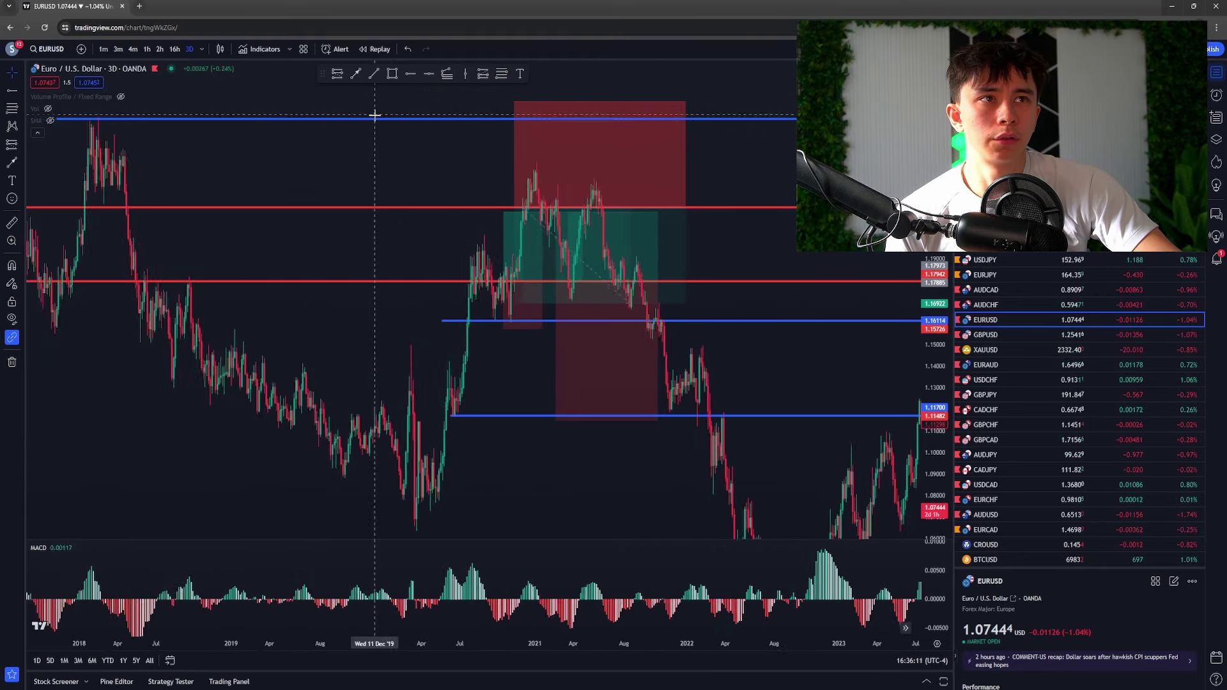
{"action": "left_click_drag", "start_coordinate": [427, 155], "coordinate": [347, 203]}
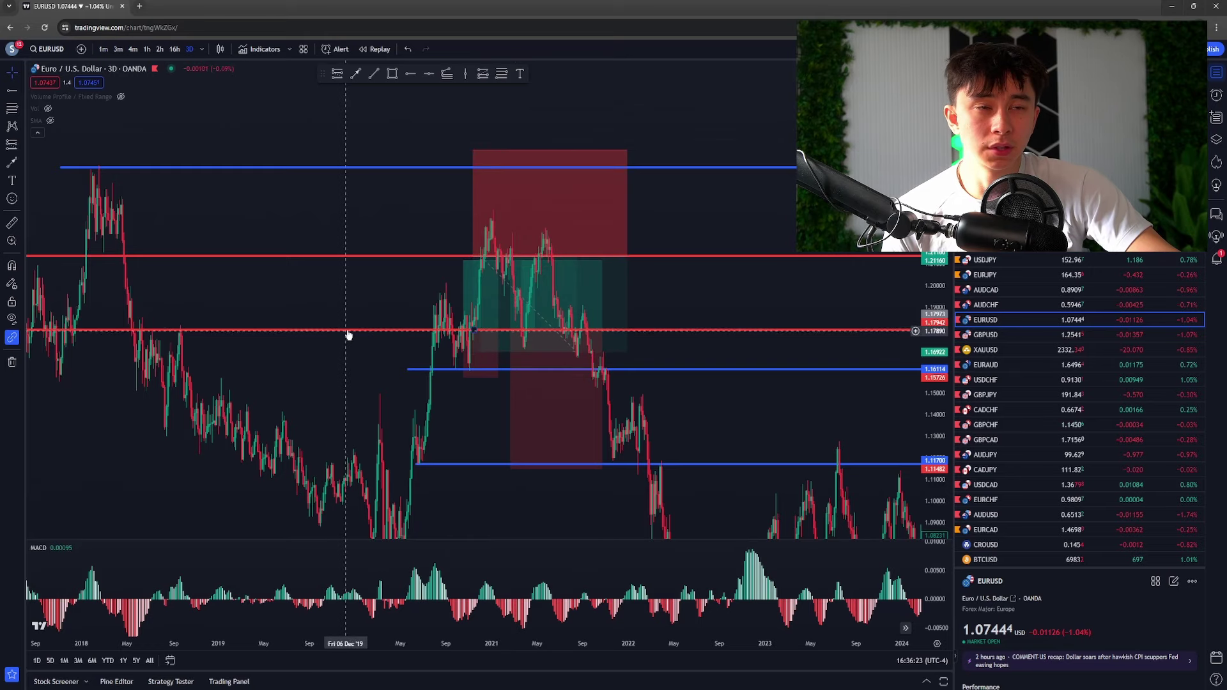
Examine the price decline after the placed positions, from late 2021 to spring 2022.
{"action": "scroll", "coordinate": [335, 345], "scroll_direction": "up", "scroll_amount": 3}
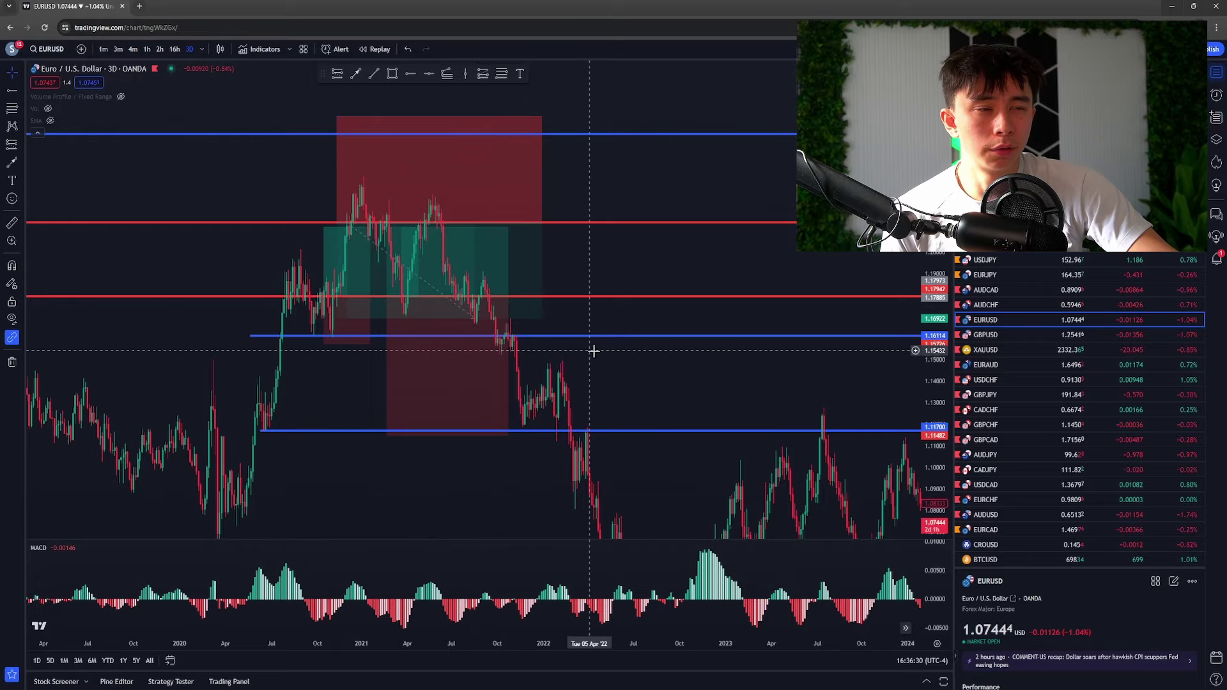
{"action": "scroll", "coordinate": [704, 357], "scroll_direction": "up", "scroll_amount": 3}
{"action": "left_click_drag", "start_coordinate": [934, 394], "coordinate": [933, 253]}
{"action": "left_click_drag", "start_coordinate": [715, 307], "coordinate": [732, 280]}
{"action": "scroll", "coordinate": [677, 281], "scroll_direction": "up", "scroll_amount": 4}
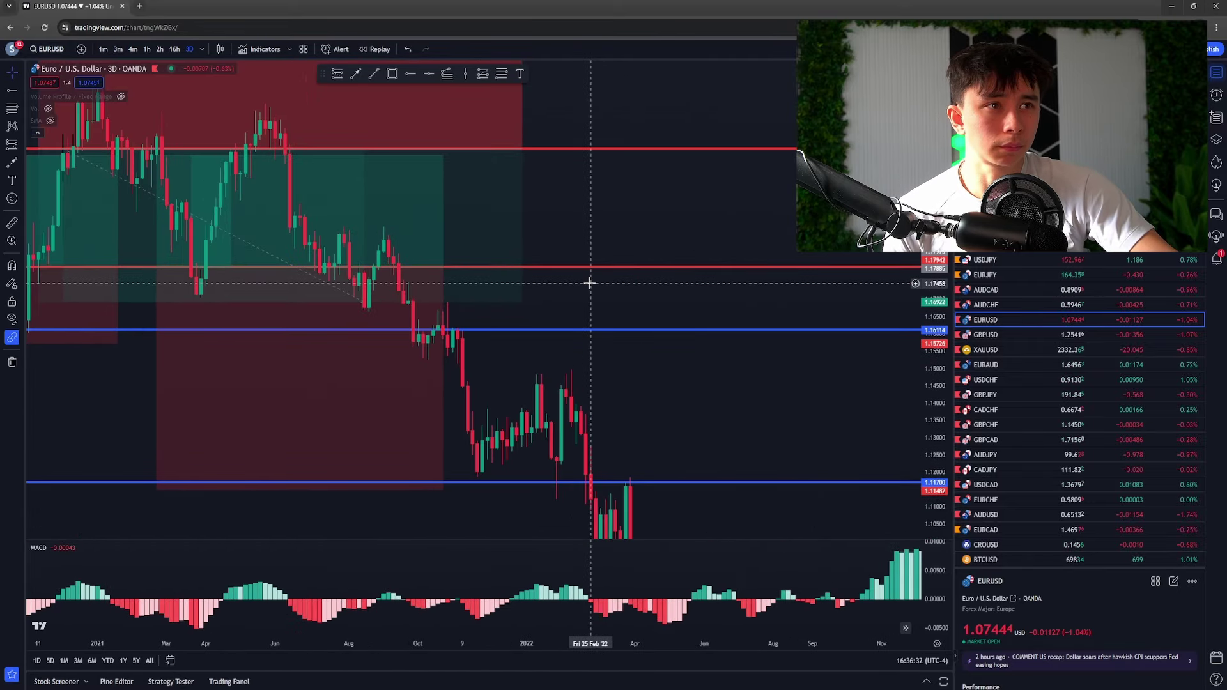
{"action": "left_click_drag", "start_coordinate": [595, 283], "coordinate": [630, 277]}
{"action": "scroll", "coordinate": [677, 313], "scroll_direction": "down", "scroll_amount": 3}
{"action": "left_click_drag", "start_coordinate": [720, 350], "coordinate": [642, 334]}
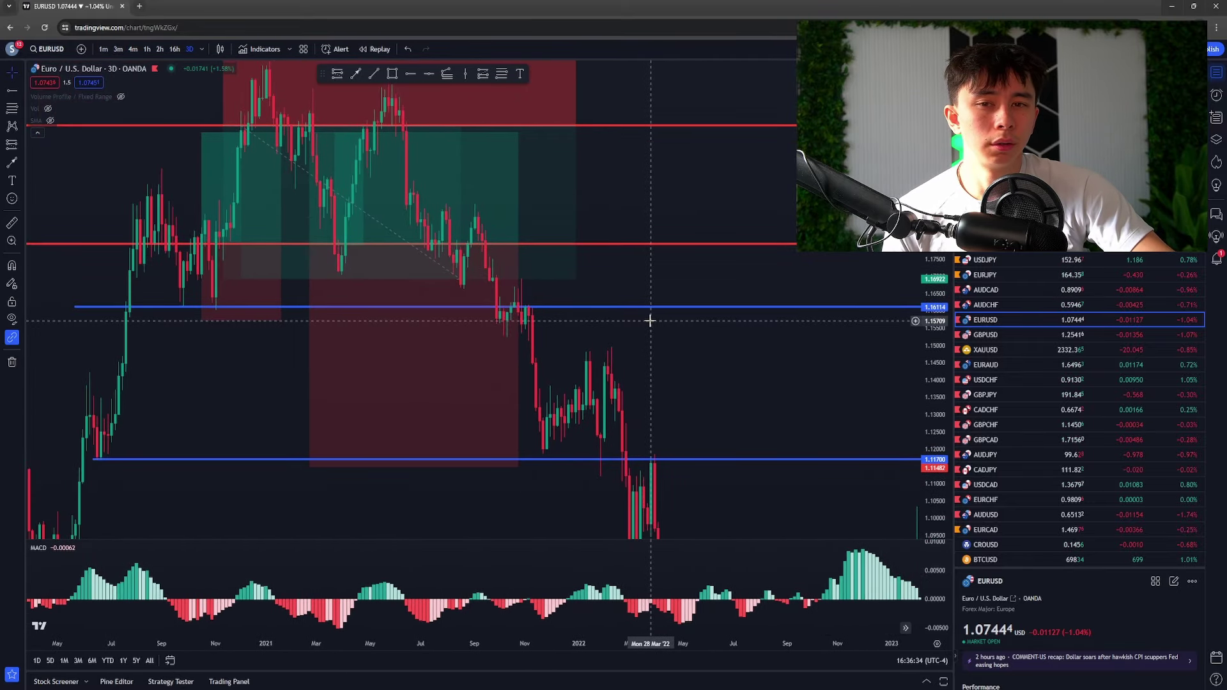
Try to draw a rectangle around the candles at the upper blue ray, starting at 15 September 2021 near 1.168.
{"action": "left_click", "coordinate": [392, 73]}
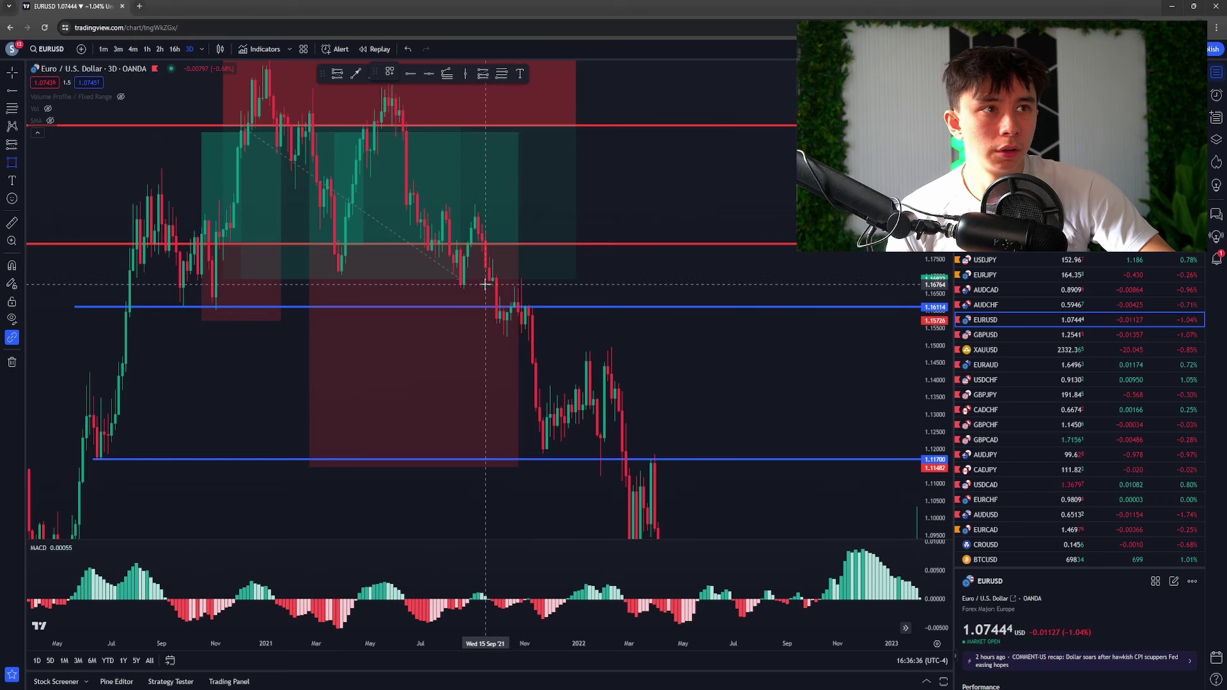
{"action": "left_click_drag", "start_coordinate": [486, 285], "coordinate": [554, 337]}
{"action": "key", "text": "Escape"}
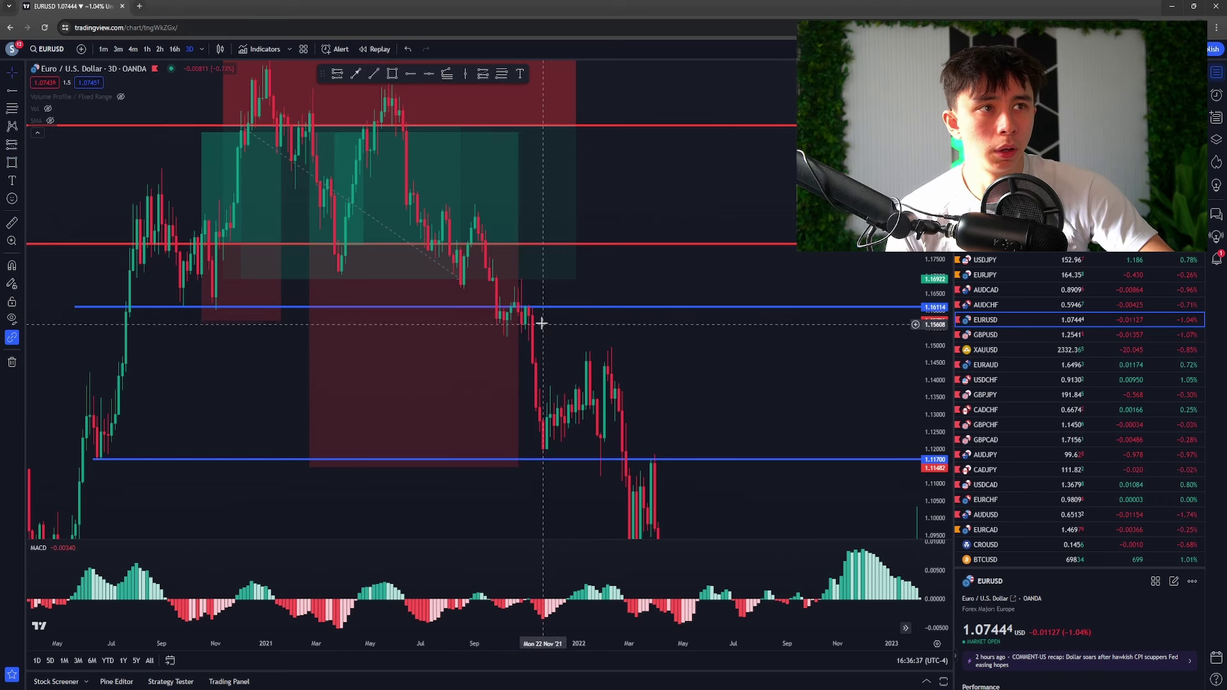
{"action": "left_click", "coordinate": [501, 286]}
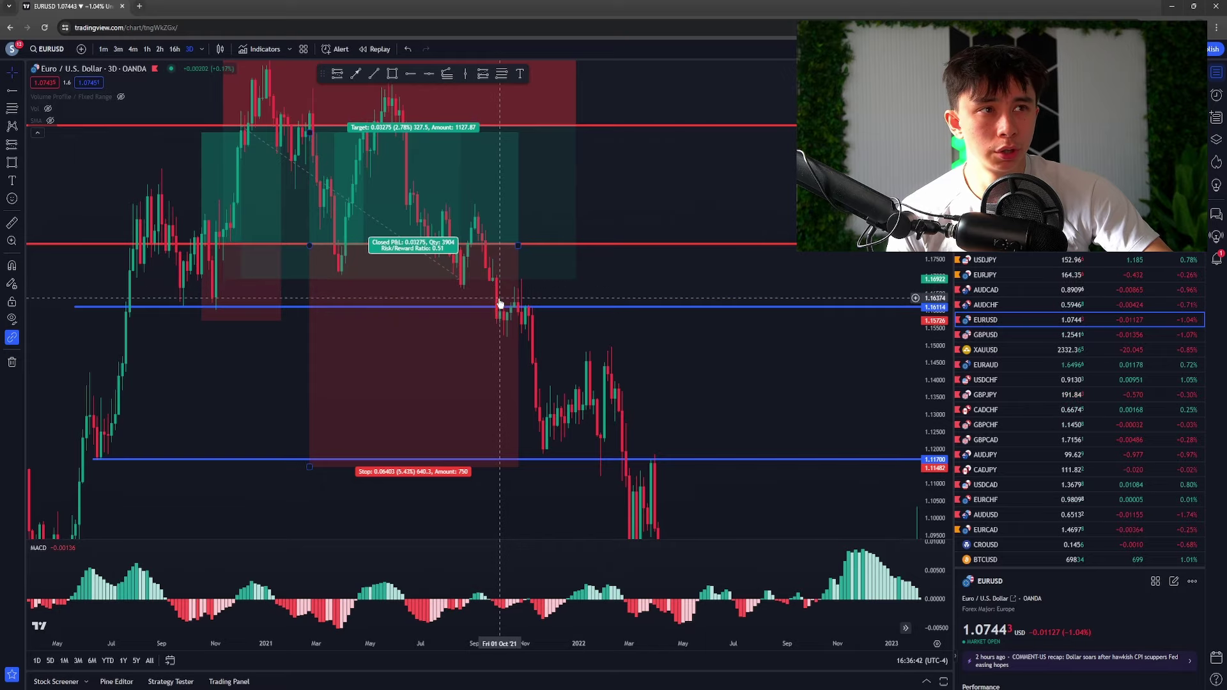
{"action": "key", "text": "Escape"}
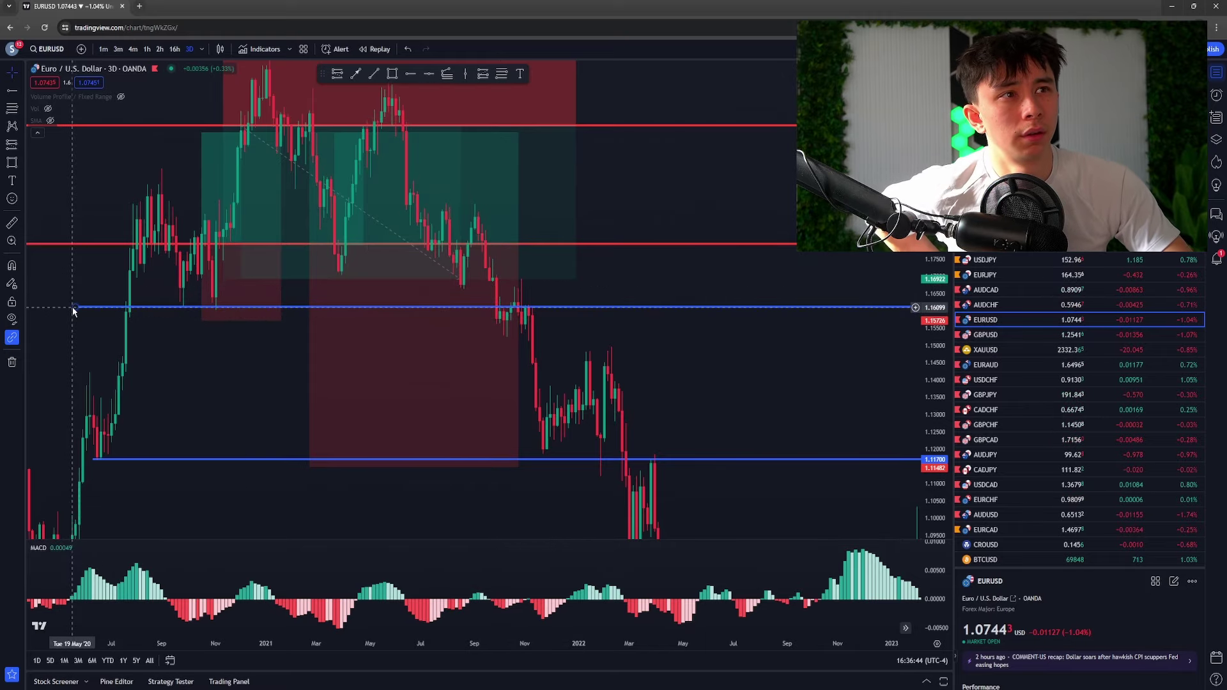
{"action": "left_click", "coordinate": [491, 319]}
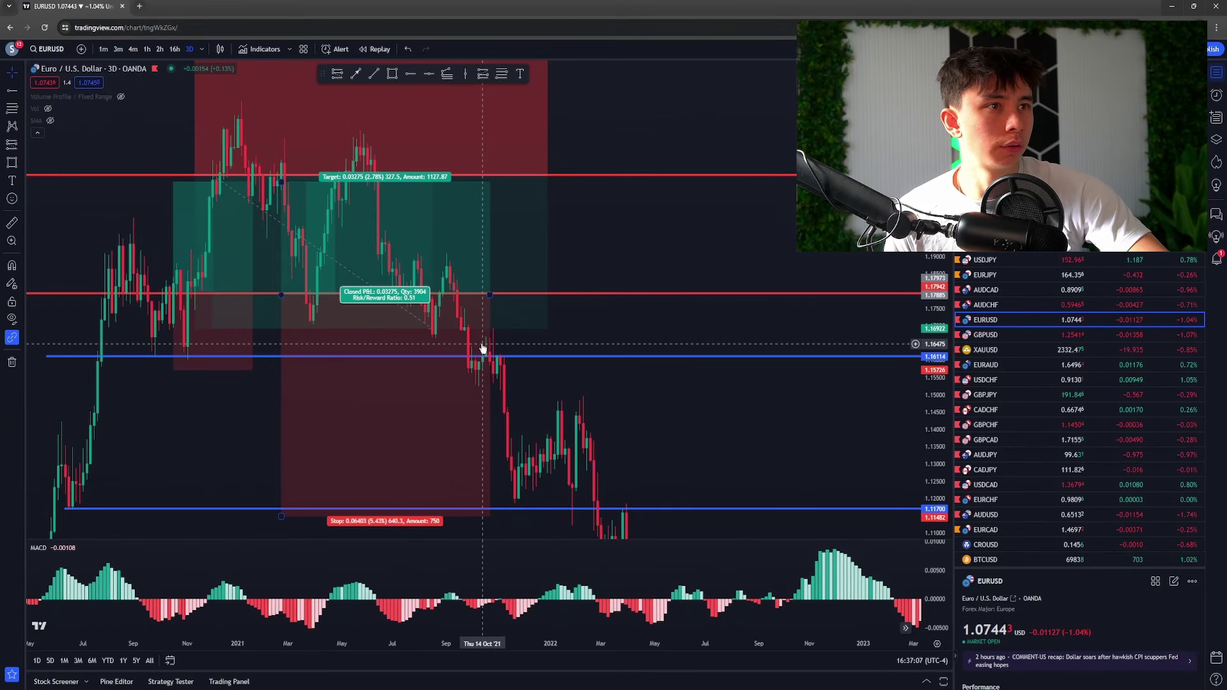
Try to draw an arrow at the late-2021 retest of the blue ray at 1.16114.
{"action": "left_click", "coordinate": [355, 75]}
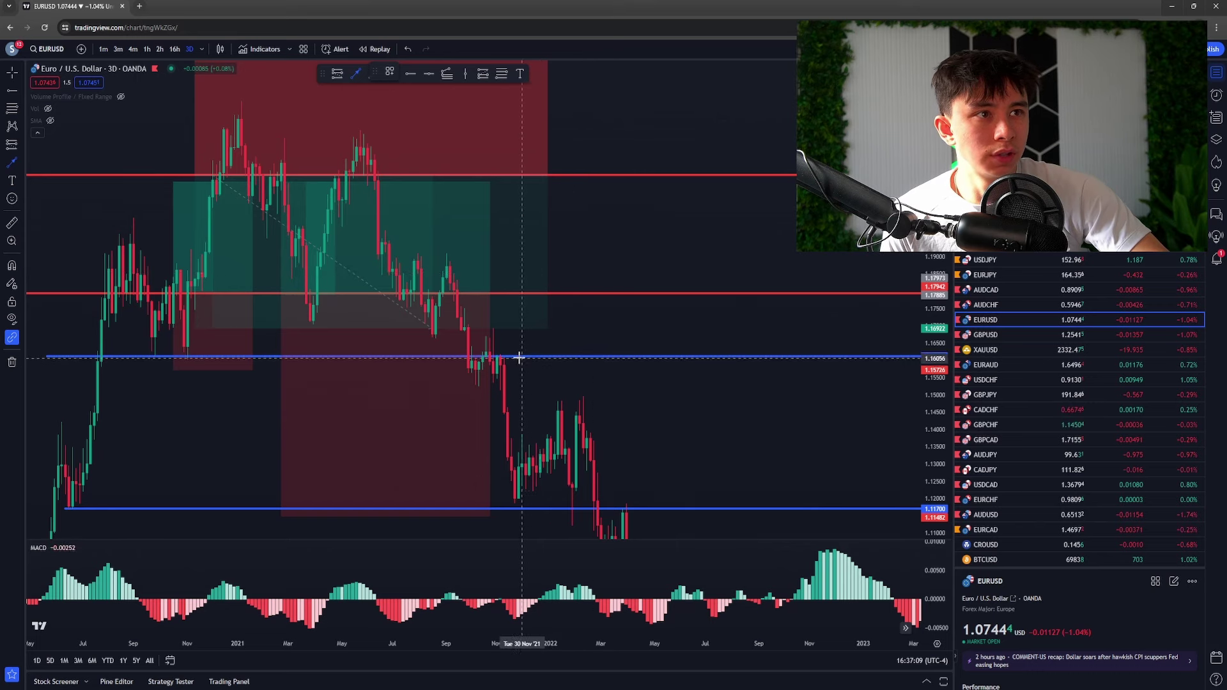
{"action": "left_click", "coordinate": [497, 356]}
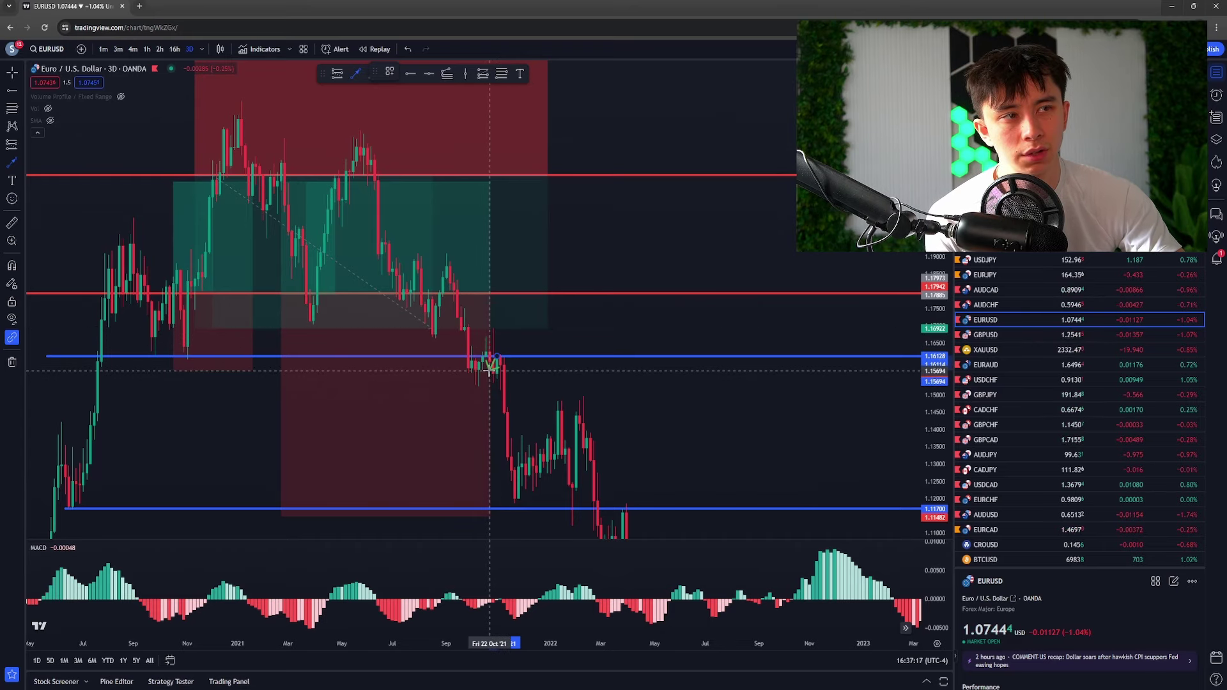
{"action": "key", "text": "Escape"}
Try to draw an arrow from about 22 July 2021 near 1.132 up to the falling candles around 12 November 2021.
{"action": "left_click_drag", "start_coordinate": [543, 391], "coordinate": [462, 310]}
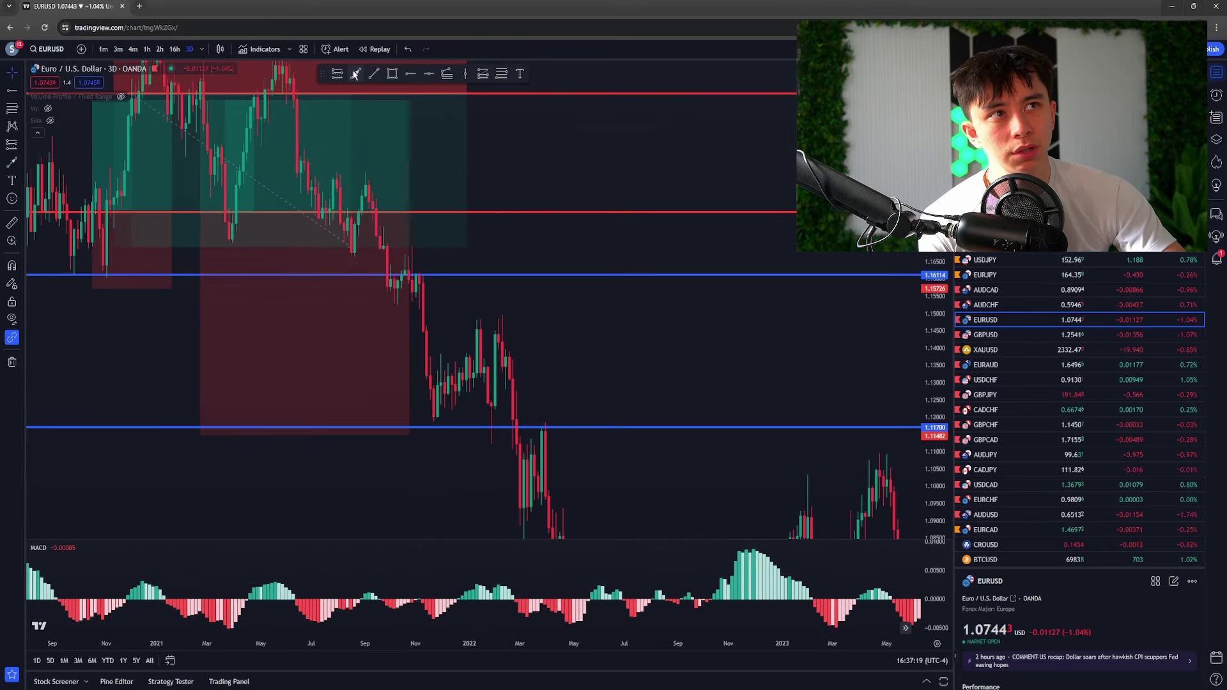
{"action": "left_click", "coordinate": [330, 374]}
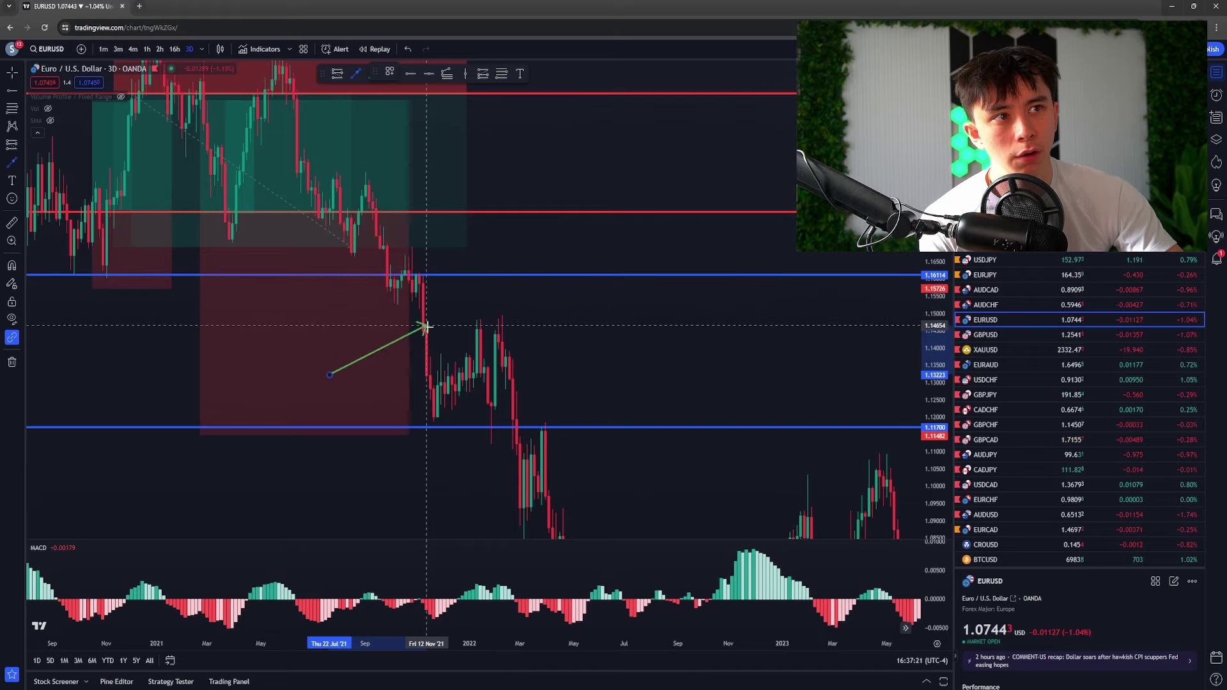
{"action": "key", "text": "Escape"}
Try to draw an arrow from about 9 February 2022 down to the candles around 17 November 2021, near 1.131.
{"action": "left_click_drag", "start_coordinate": [568, 362], "coordinate": [740, 326]}
{"action": "scroll", "coordinate": [722, 328], "scroll_direction": "up", "scroll_amount": 4}
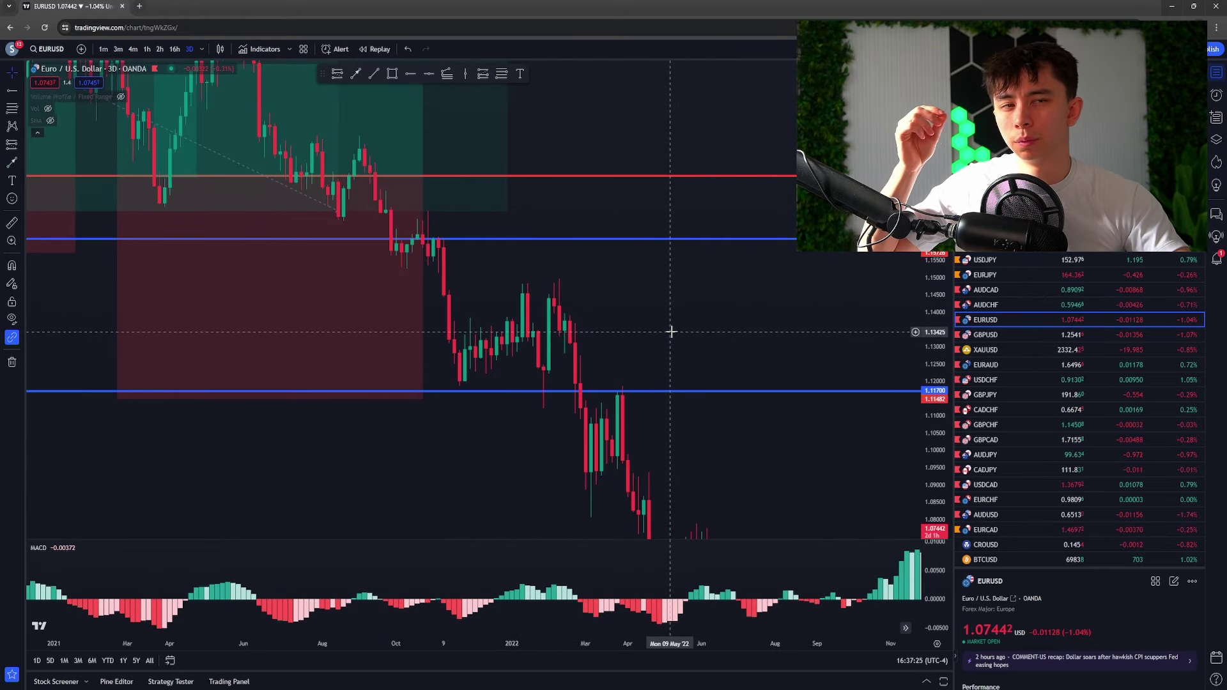
{"action": "left_click", "coordinate": [356, 73]}
{"action": "left_click", "coordinate": [560, 226]}
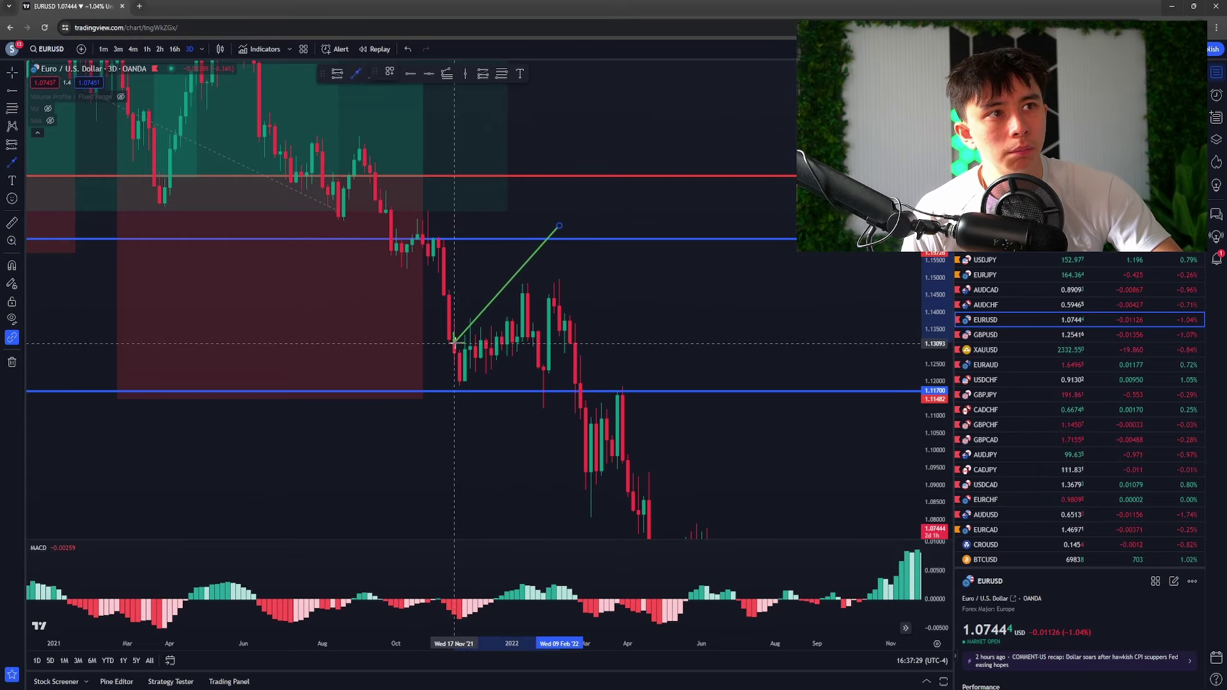
{"action": "key", "text": "Escape"}
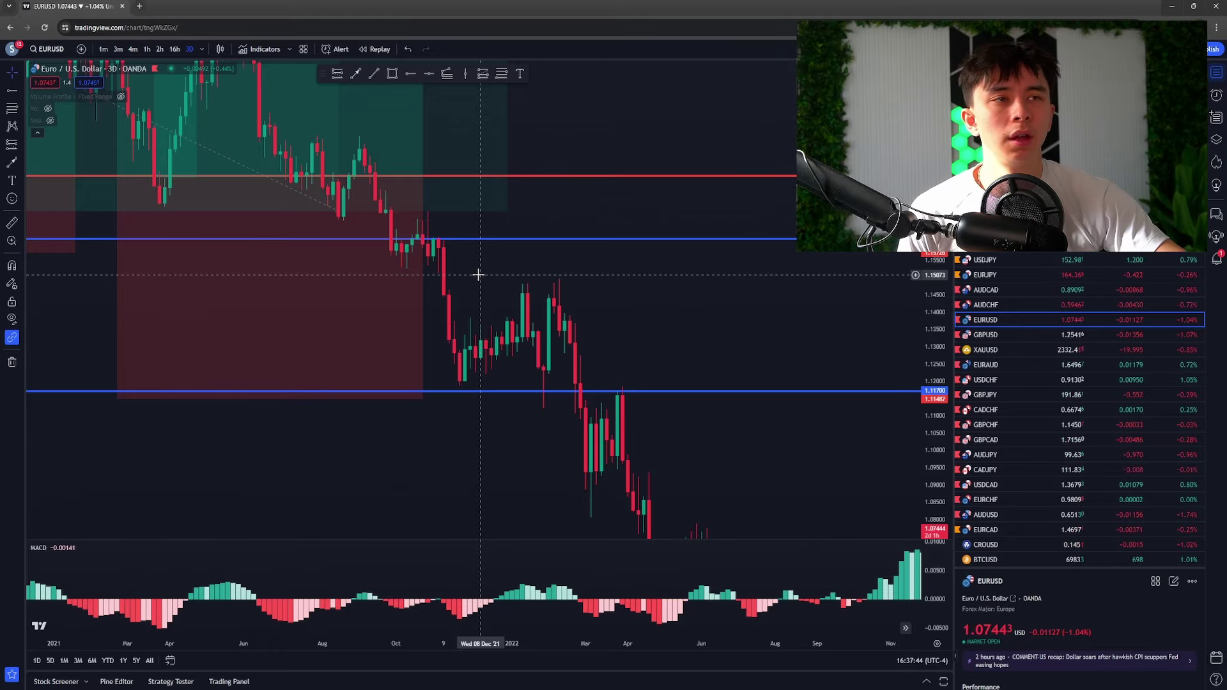
Measure the price drop from about 27 January 2022 to about 11 October 2022, near the chart's low.
{"action": "scroll", "coordinate": [650, 222], "scroll_direction": "down", "scroll_amount": 6}
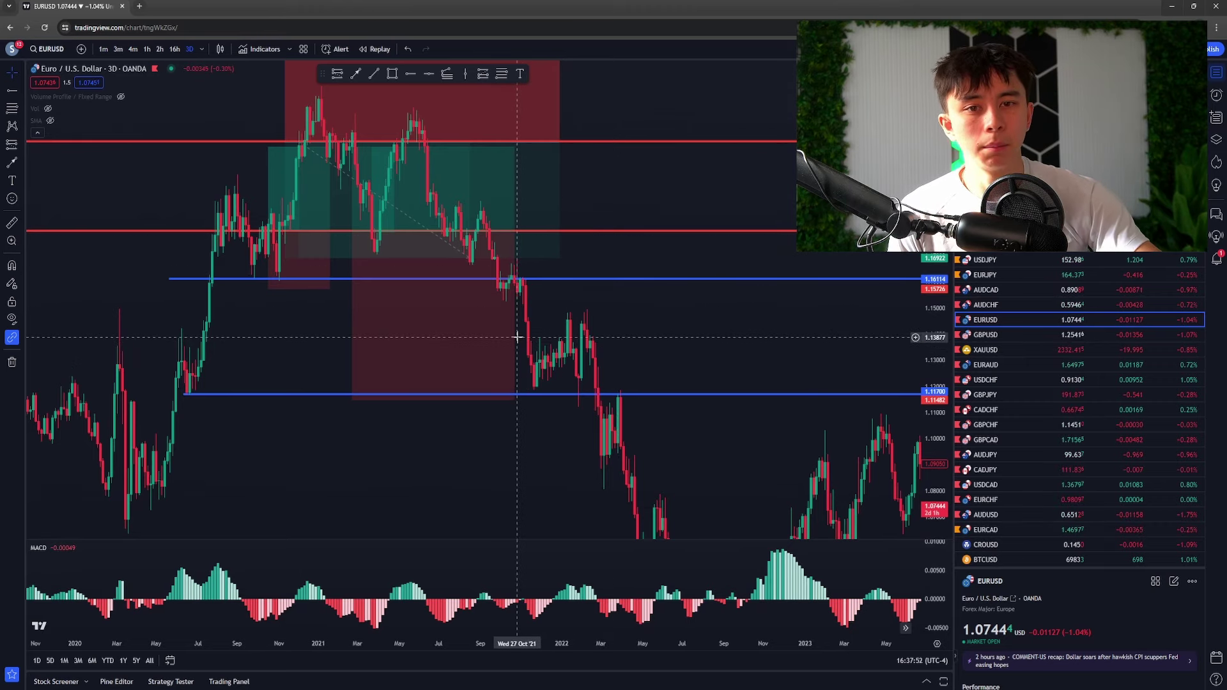
{"action": "left_click_drag", "start_coordinate": [690, 346], "coordinate": [471, 345]}
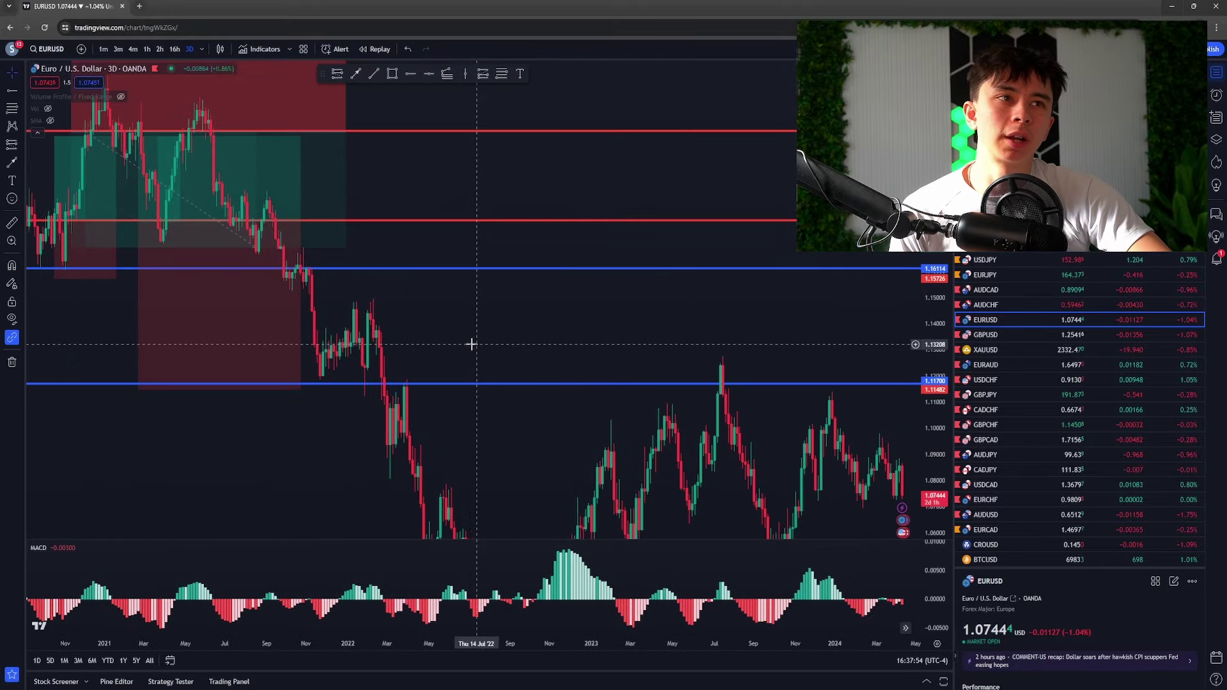
{"action": "scroll", "coordinate": [638, 369], "scroll_direction": "down", "scroll_amount": 5}
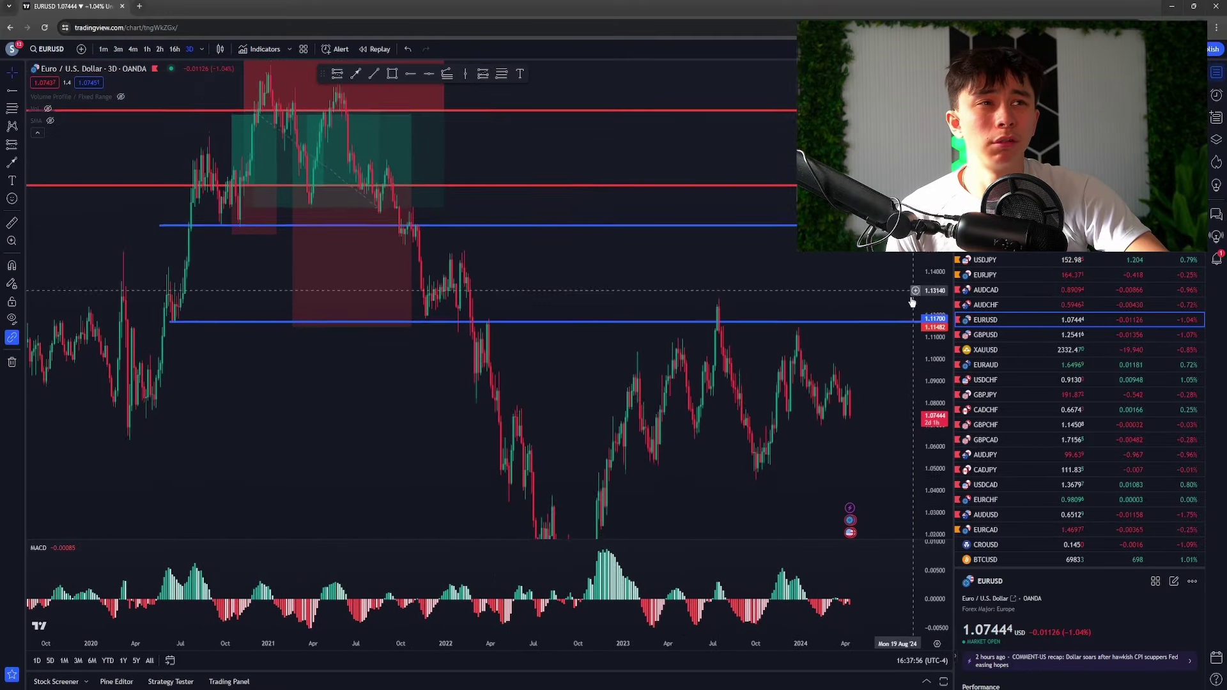
{"action": "left_click_drag", "start_coordinate": [932, 315], "coordinate": [932, 427]}
{"action": "left_click_drag", "start_coordinate": [698, 464], "coordinate": [616, 452]}
{"action": "left_click_drag", "start_coordinate": [399, 329], "coordinate": [357, 277]}
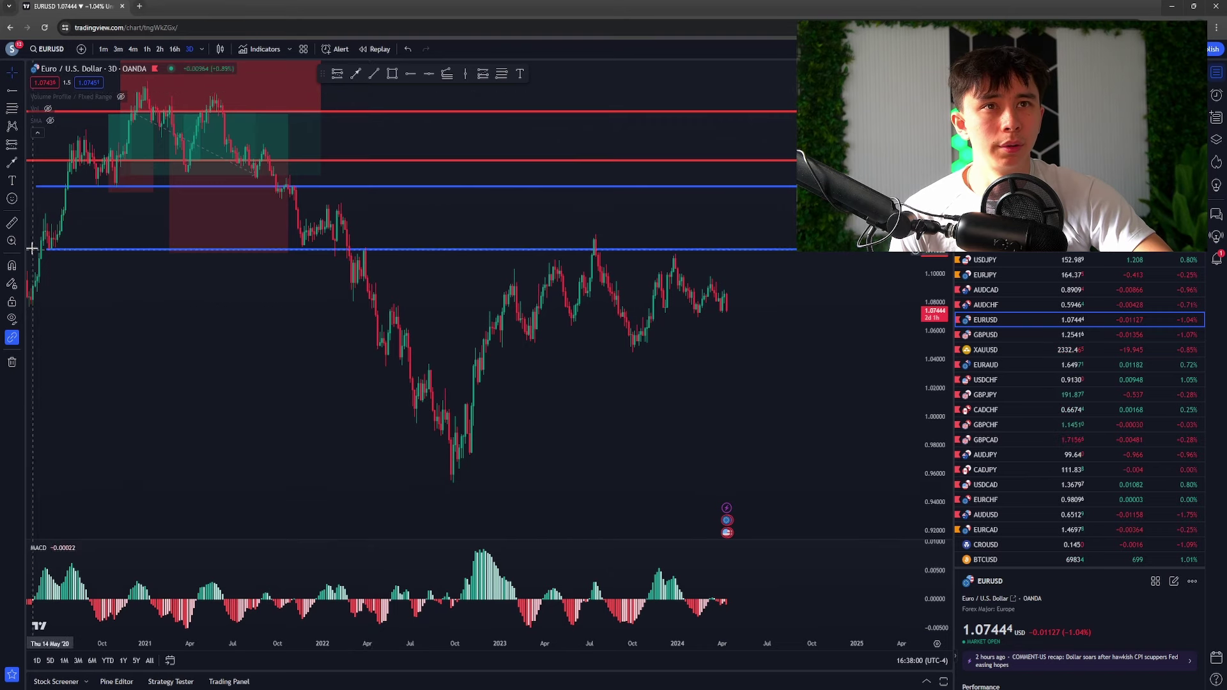
{"action": "left_click", "coordinate": [12, 223]}
{"action": "left_click", "coordinate": [334, 209]}
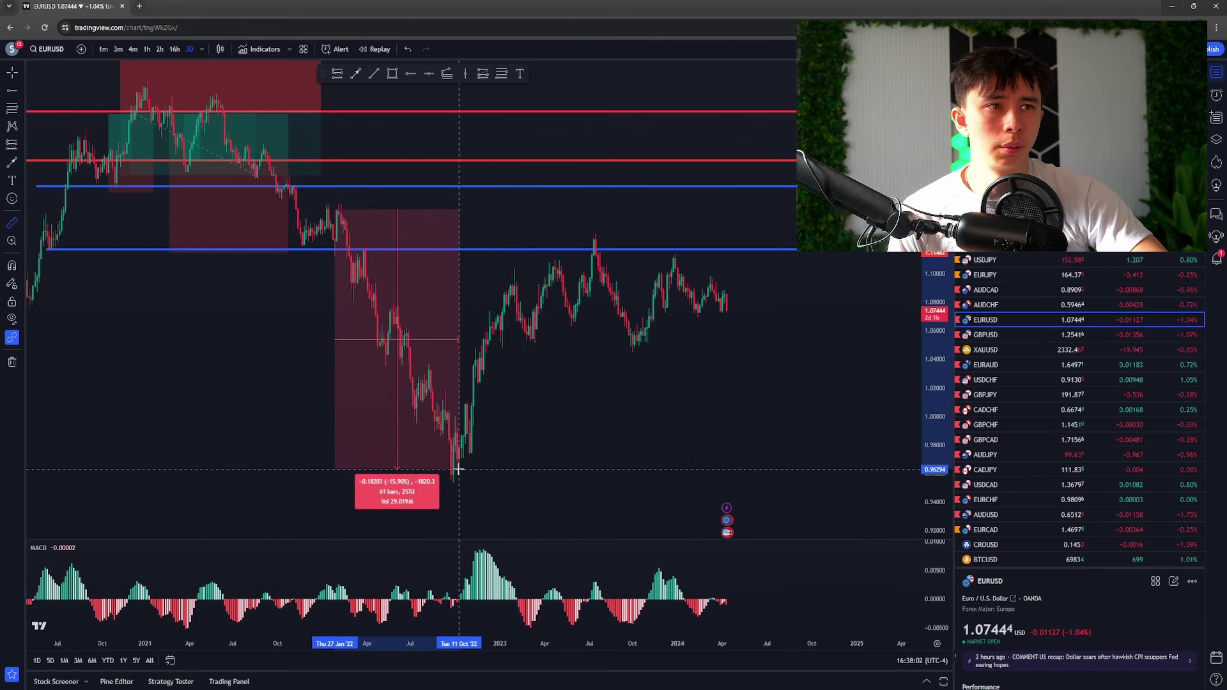
{"action": "key", "text": "Escape"}
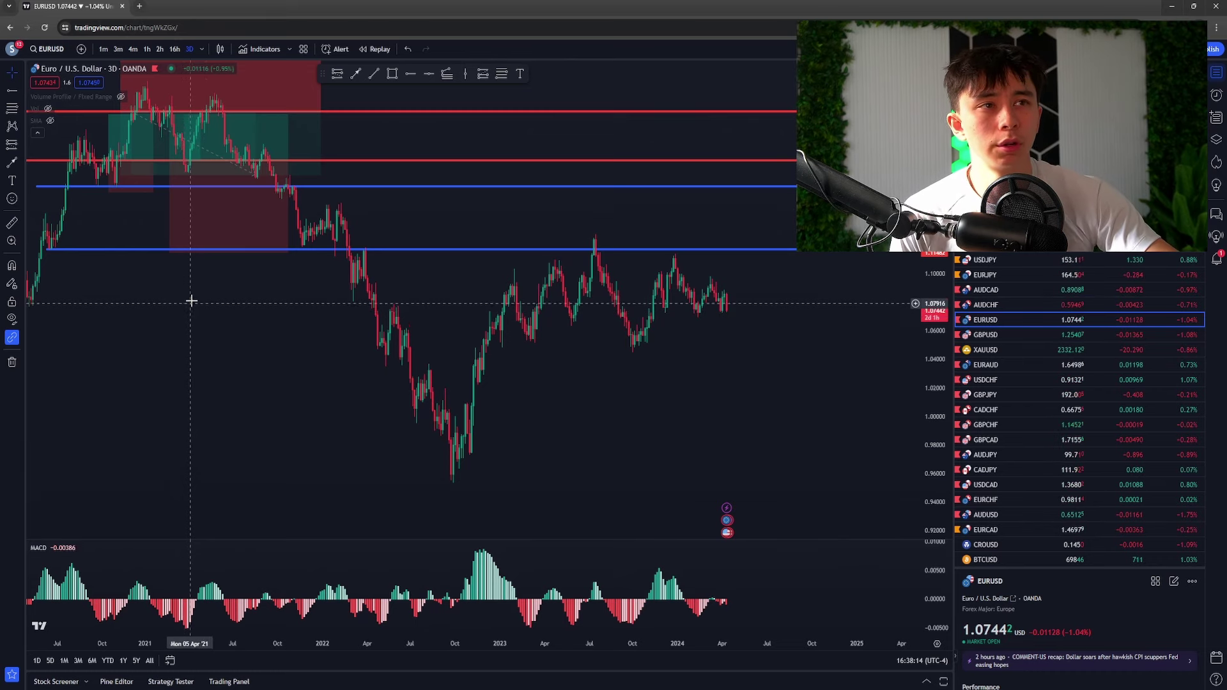
Remove all drawings from the EURUSD chart.
{"action": "left_click_drag", "start_coordinate": [438, 352], "coordinate": [515, 281]}
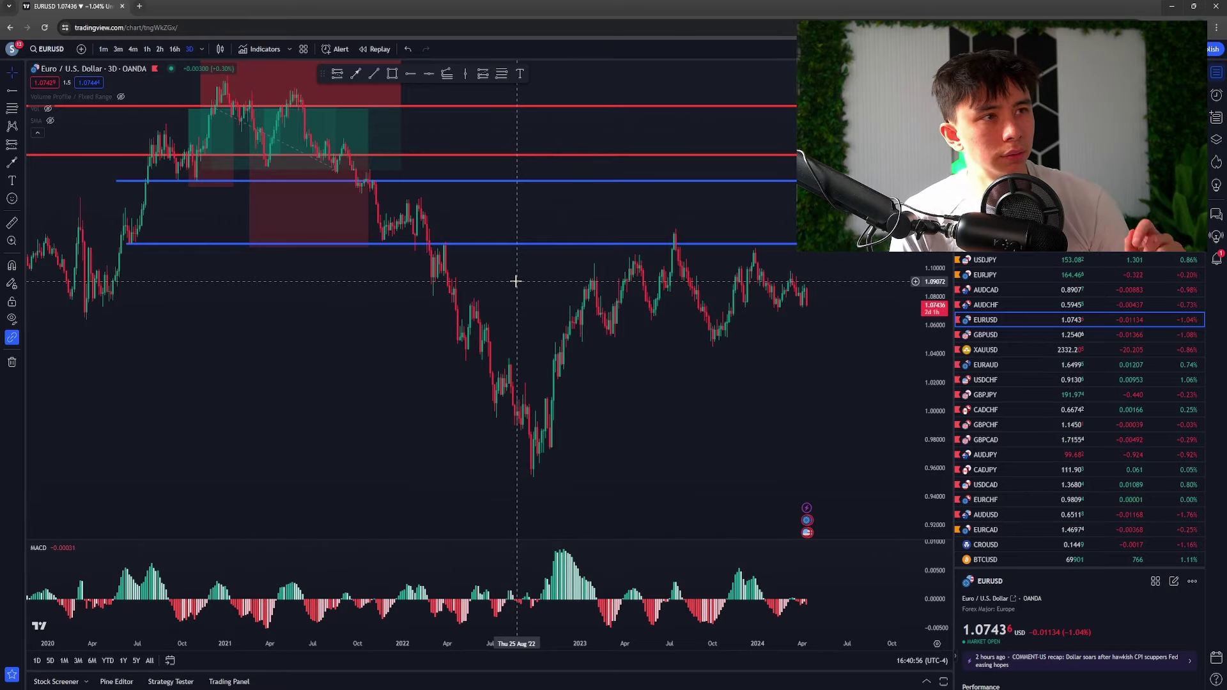
{"action": "left_click_drag", "start_coordinate": [516, 281], "coordinate": [392, 274]}
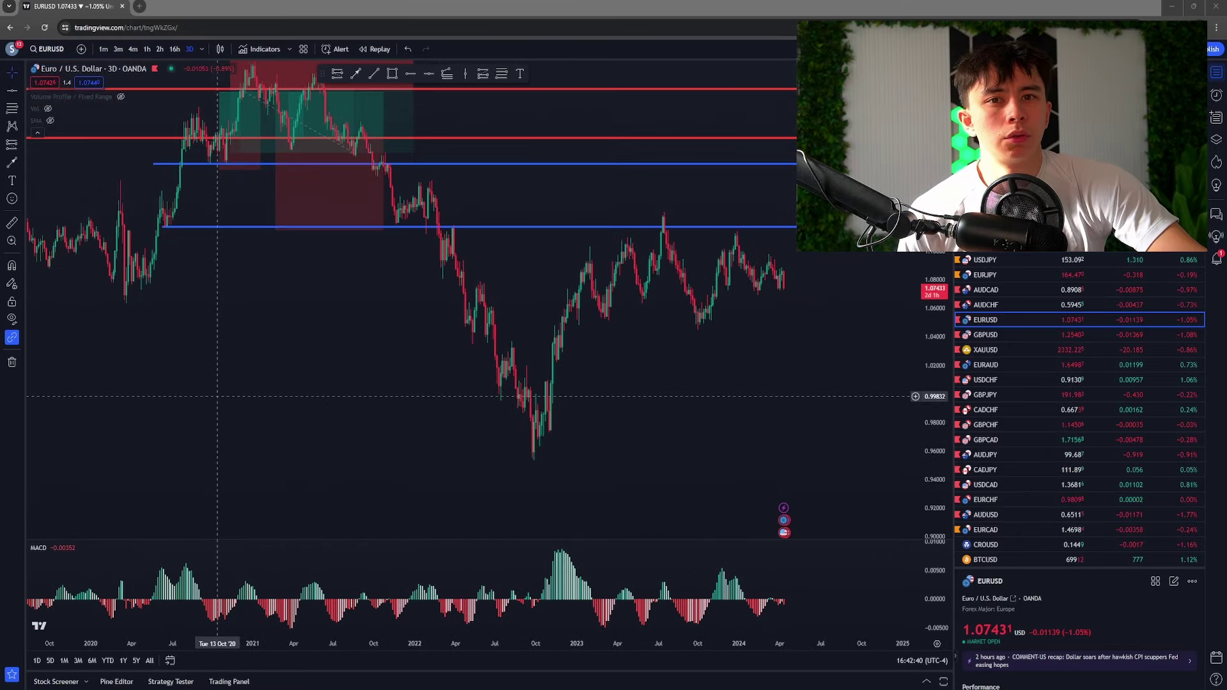
{"action": "left_click_drag", "start_coordinate": [511, 404], "coordinate": [377, 451]}
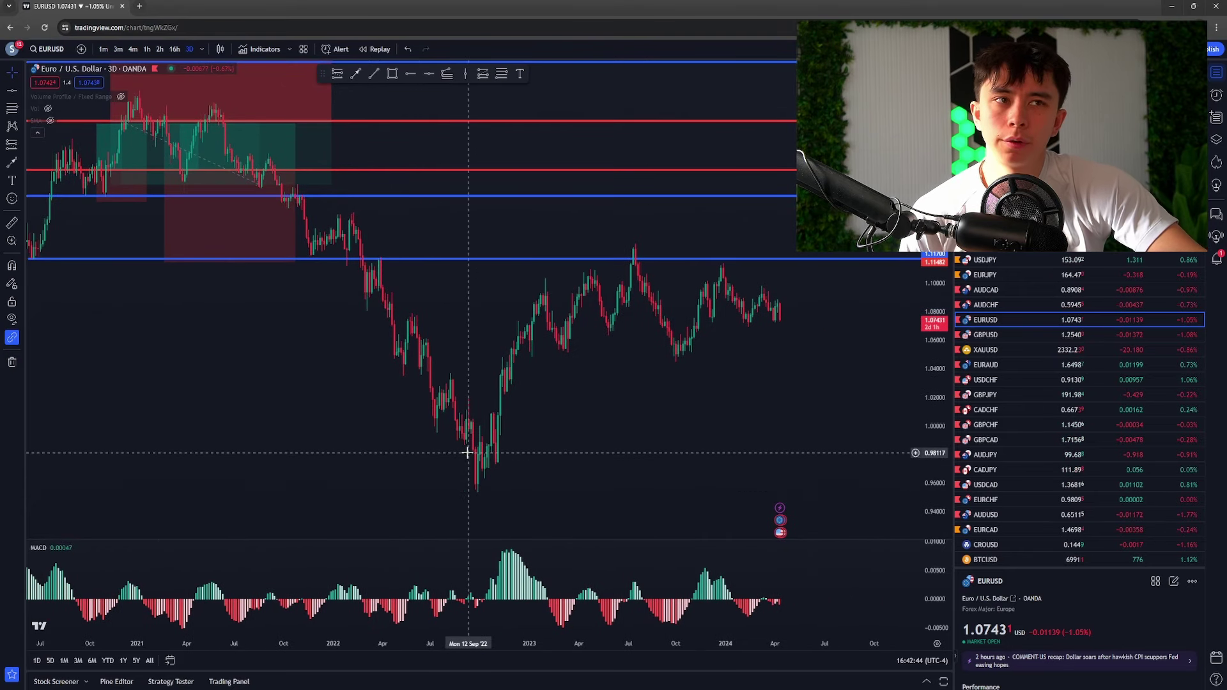
{"action": "right_click", "coordinate": [314, 323]}
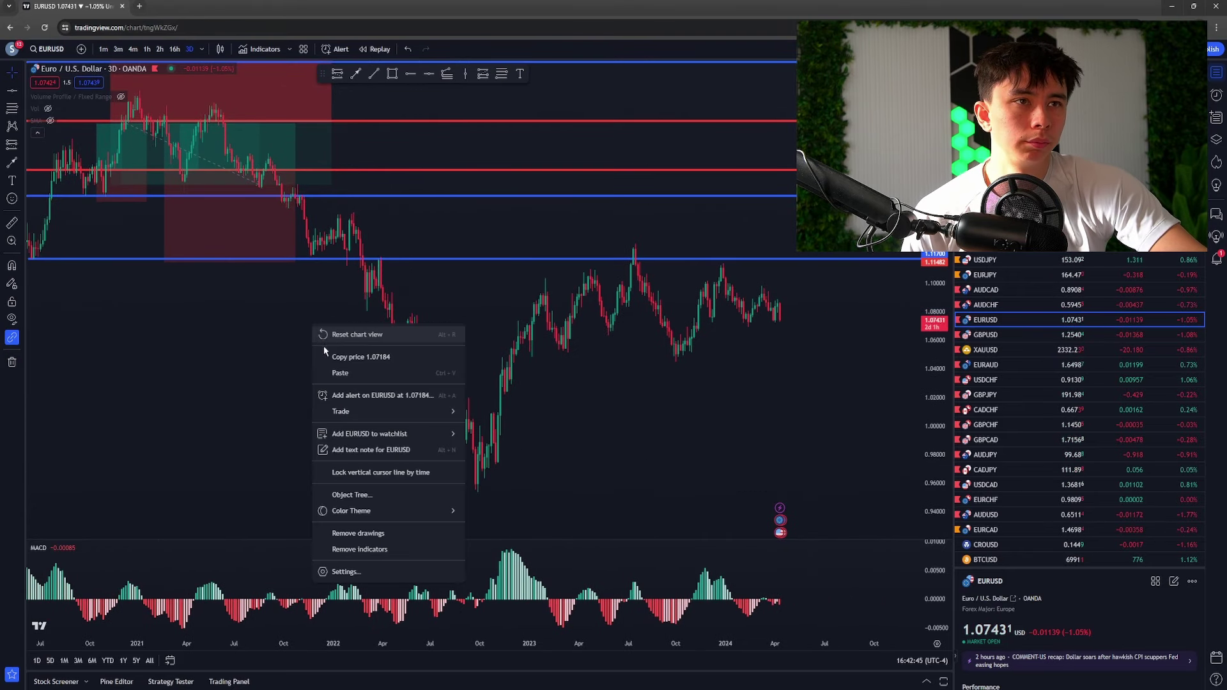
{"action": "left_click", "coordinate": [382, 533]}
Start Bar Replay from about late October 2022 with the fixed-range volume profile shown.
{"action": "left_click", "coordinate": [372, 49]}
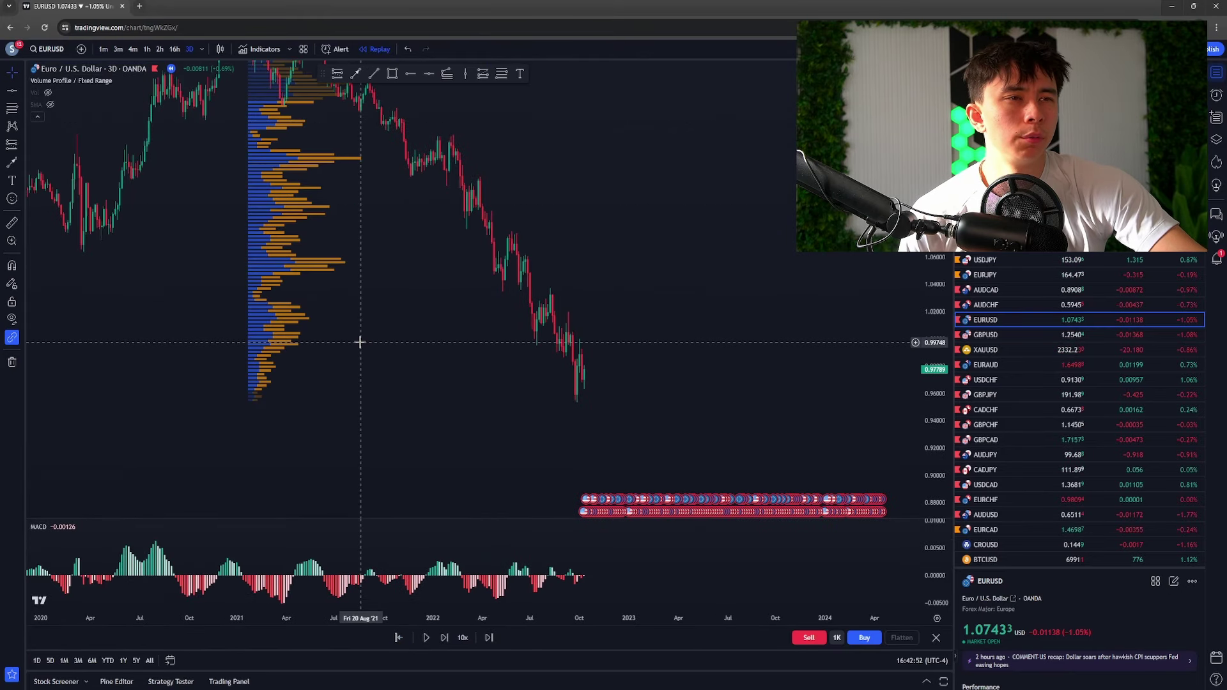
{"action": "left_click_drag", "start_coordinate": [360, 342], "coordinate": [425, 381]}
{"action": "scroll", "coordinate": [419, 379], "scroll_direction": "up", "scroll_amount": 3}
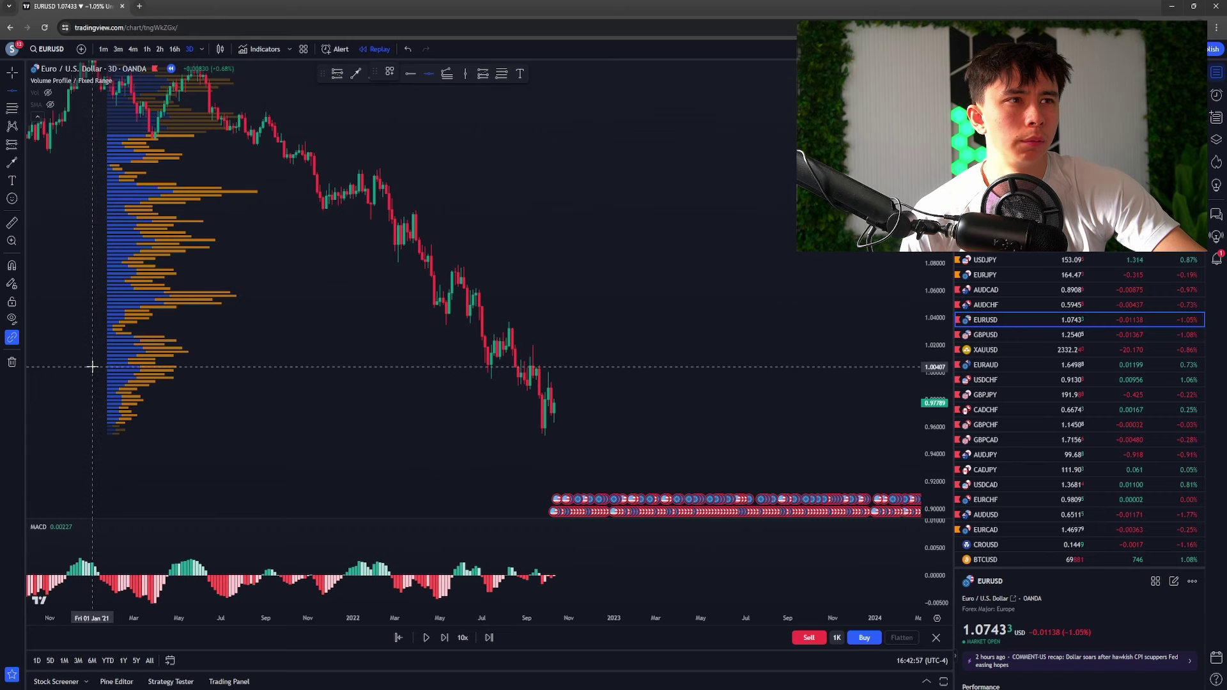
Draw horizontal lines at the volume profile peaks 1.00407, 1.01469 and 1.05642, and hide the profile.
{"action": "key", "text": "alt+h"}
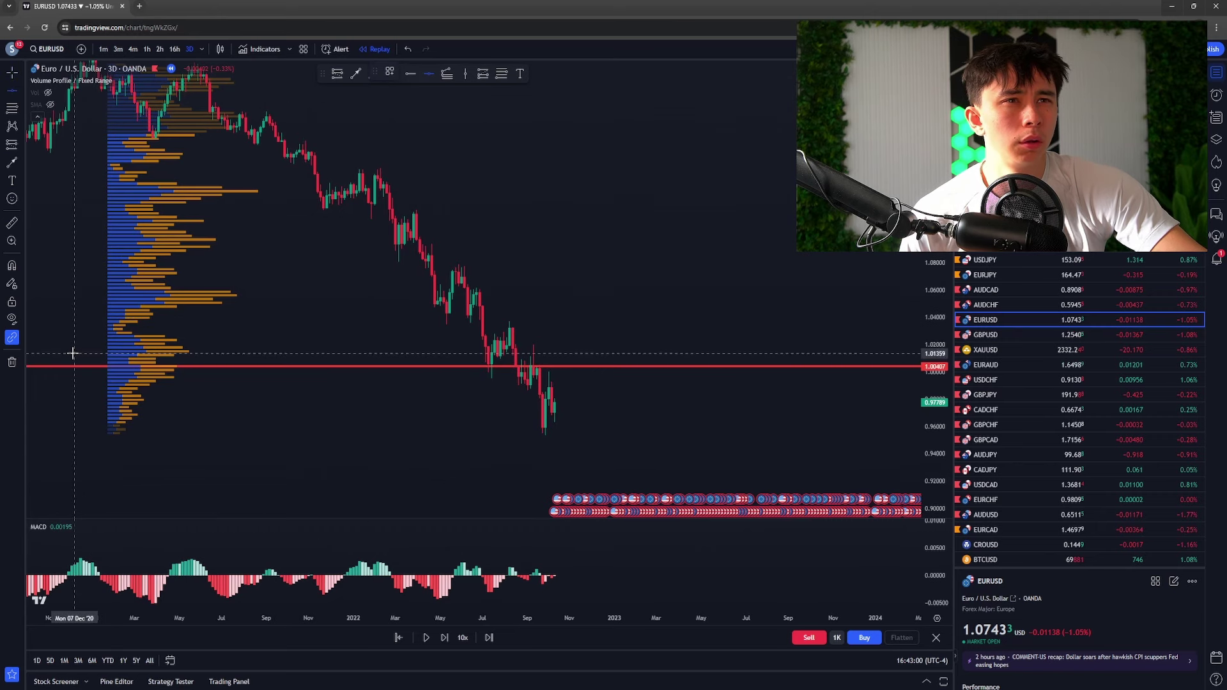
{"action": "left_click", "coordinate": [69, 352]}
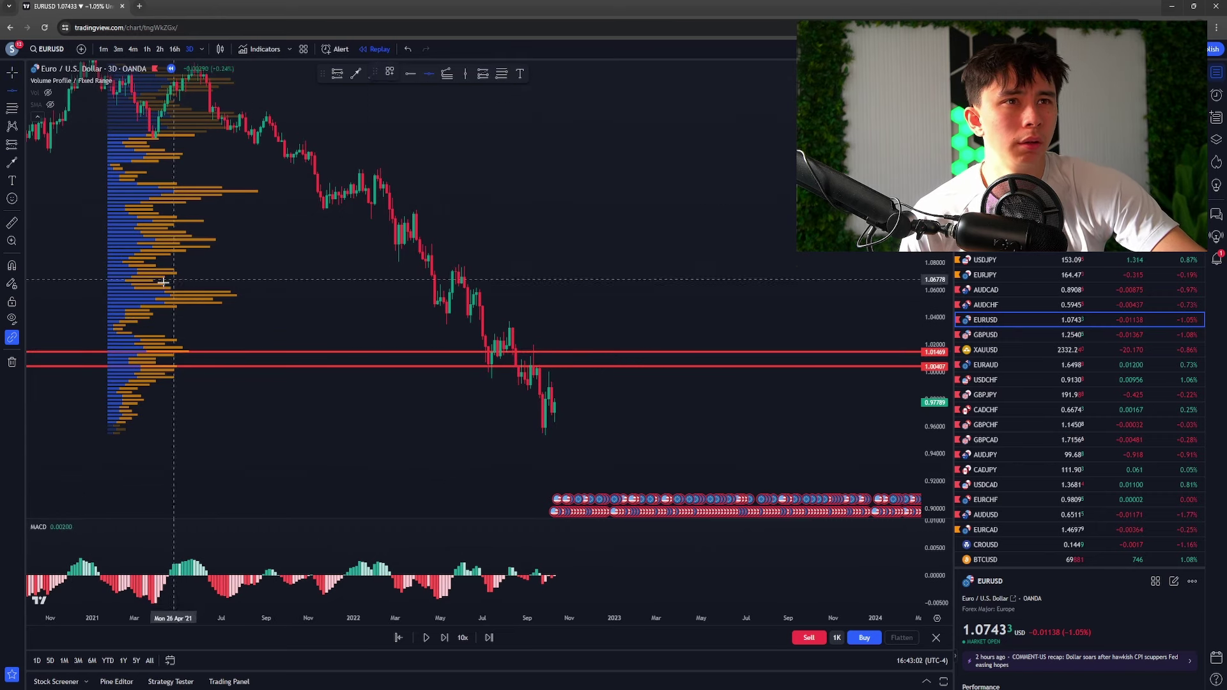
{"action": "left_click", "coordinate": [91, 295]}
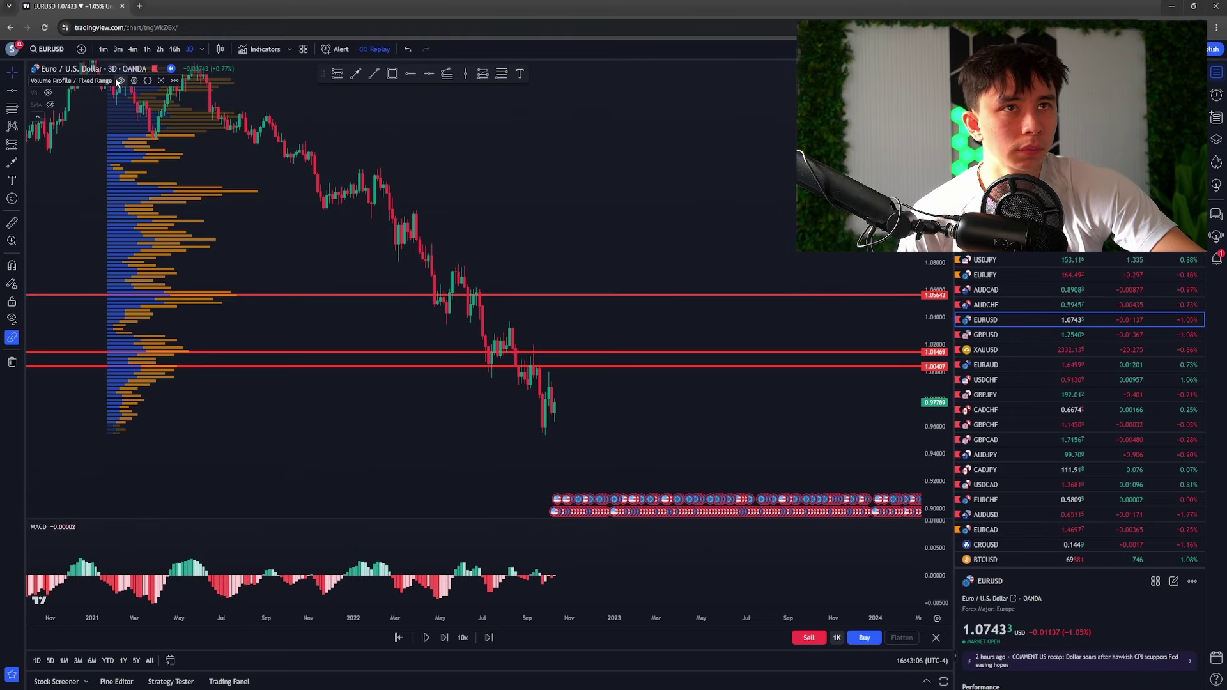
{"action": "left_click", "coordinate": [121, 80]}
{"action": "scroll", "coordinate": [394, 341], "scroll_direction": "up", "scroll_amount": 2}
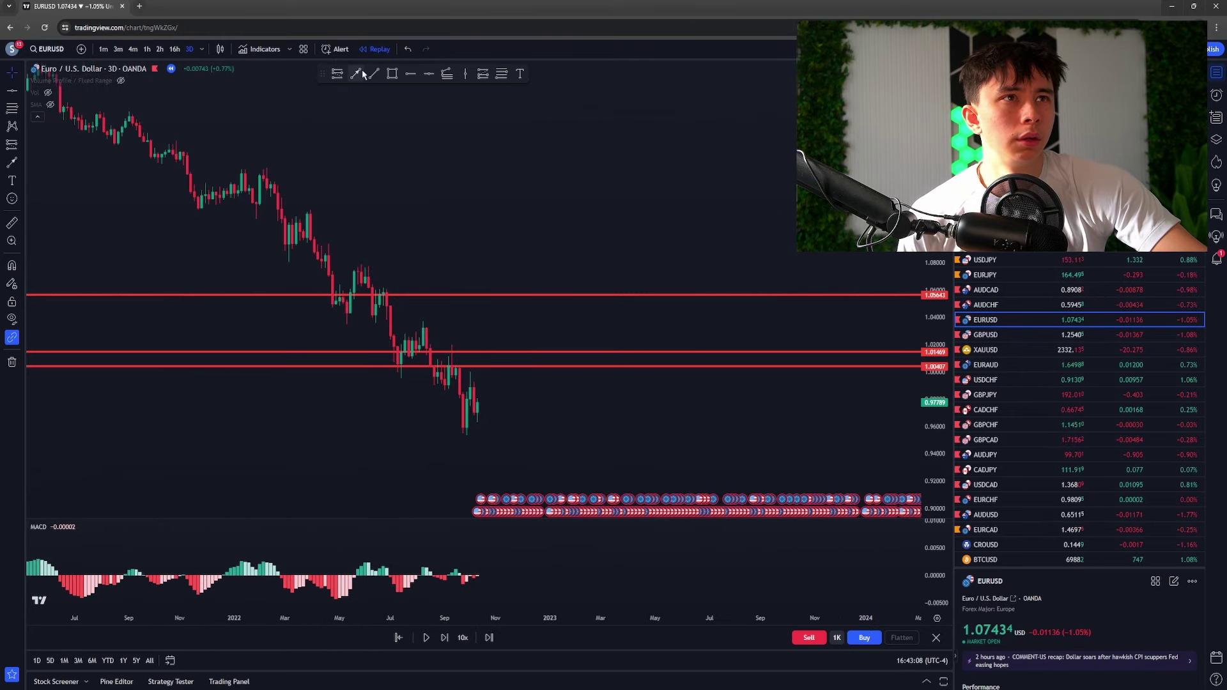
Draw two downward green arrows from the uppermost red line at about May 2022.
{"action": "left_click_drag", "start_coordinate": [357, 294], "coordinate": [356, 295]}
{"action": "left_click", "coordinate": [336, 297]}
{"action": "left_click", "coordinate": [339, 326]}
{"action": "left_click", "coordinate": [380, 160]}
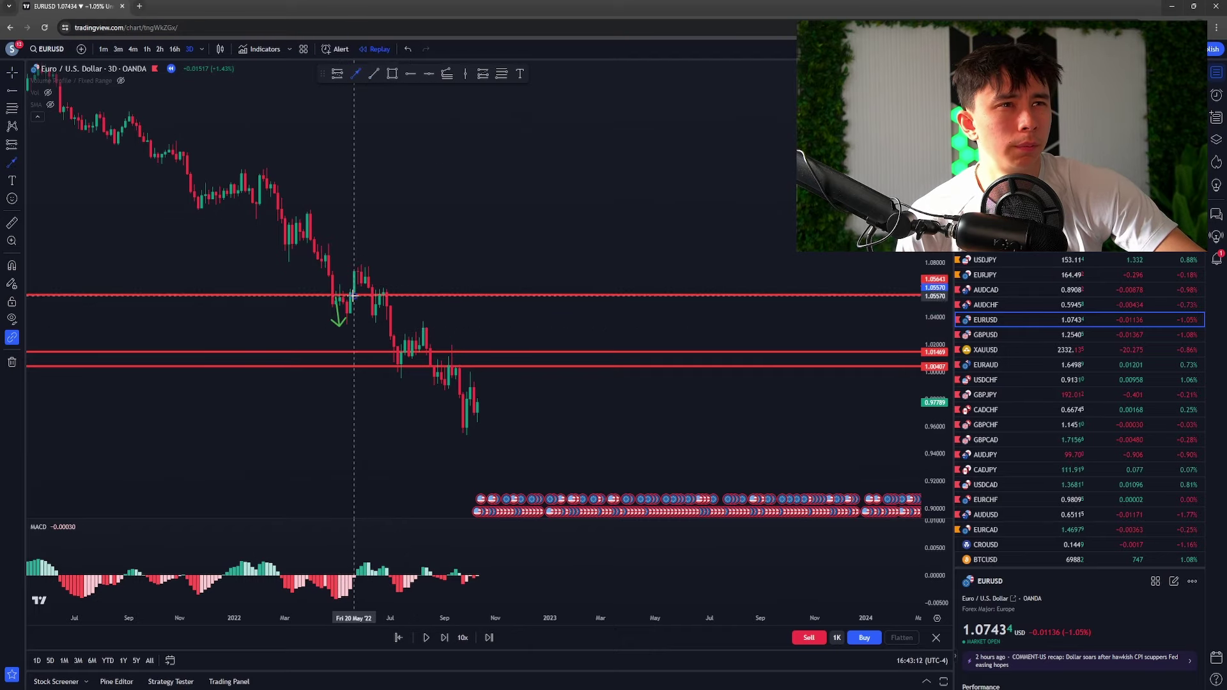
{"action": "left_click", "coordinate": [353, 298]}
Draw two longer downward green arrows from the middle red line at about July 2022.
{"action": "left_click", "coordinate": [355, 76]}
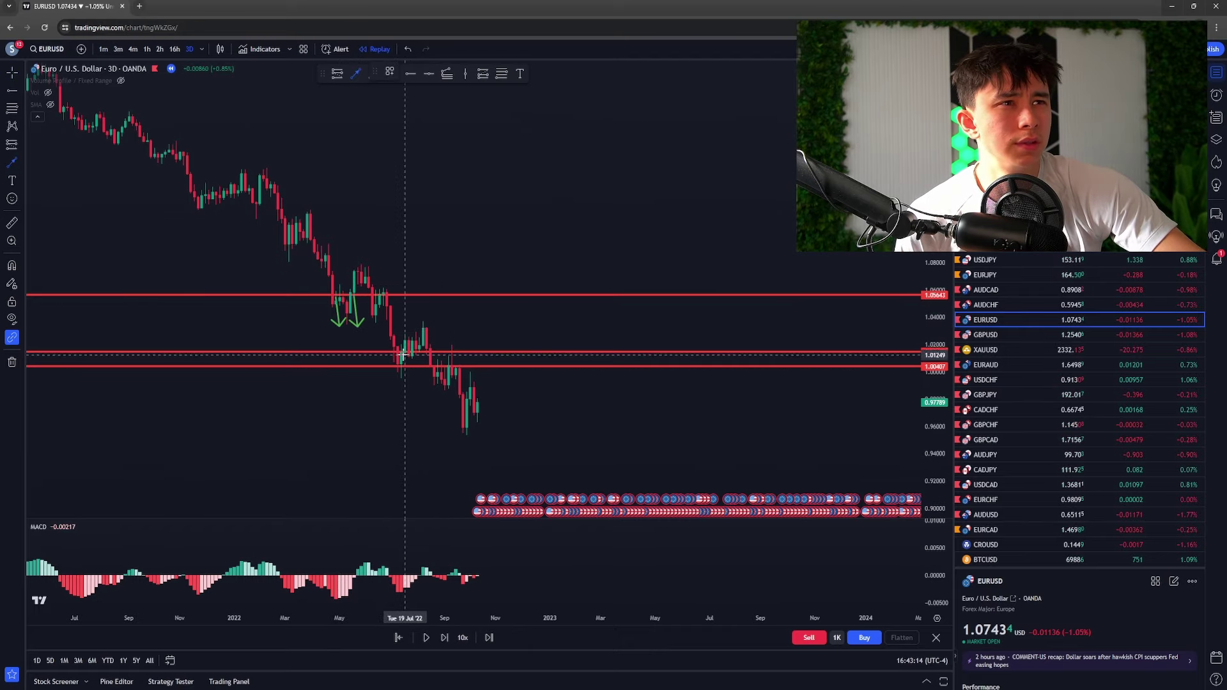
{"action": "left_click_drag", "start_coordinate": [401, 353], "coordinate": [397, 422]}
{"action": "left_click", "coordinate": [355, 74]}
{"action": "left_click_drag", "start_coordinate": [415, 354], "coordinate": [430, 433]}
Place a short position at 1.01213 from about September 2022, with its stop at 1.03995 and its end at about late October 2022.
{"action": "left_click_drag", "start_coordinate": [480, 218], "coordinate": [572, 200]}
{"action": "scroll", "coordinate": [551, 200], "scroll_direction": "down", "scroll_amount": 2}
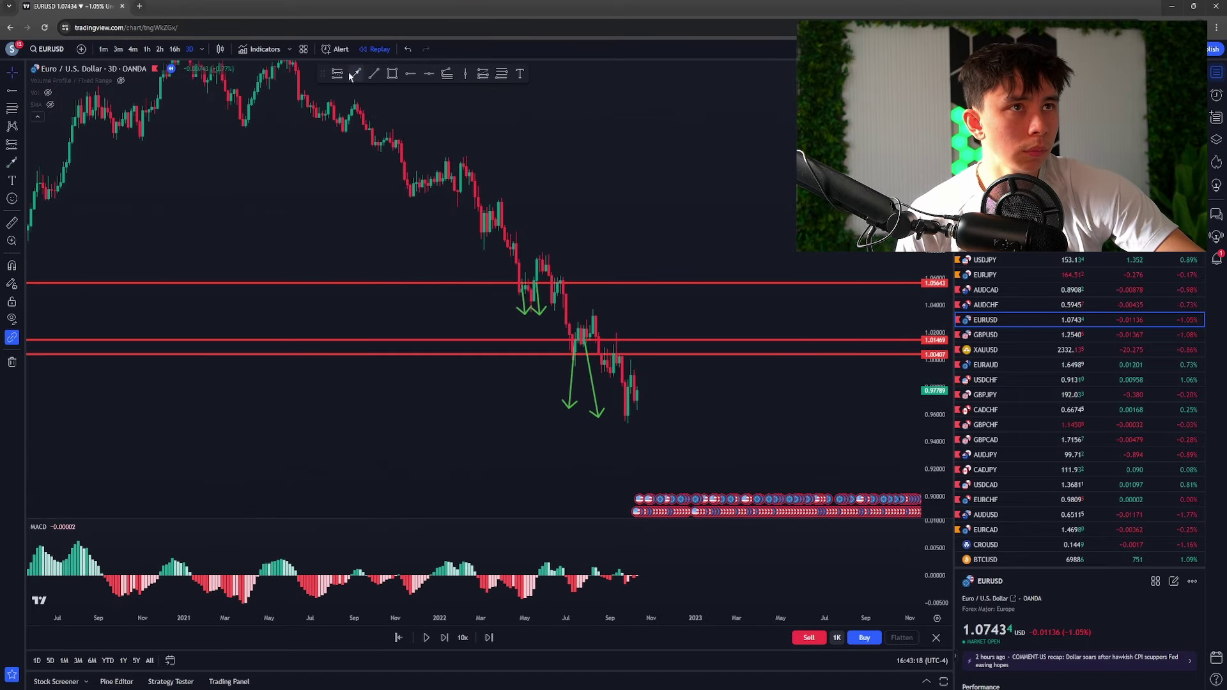
{"action": "left_click", "coordinate": [337, 74]}
{"action": "left_click", "coordinate": [607, 344]}
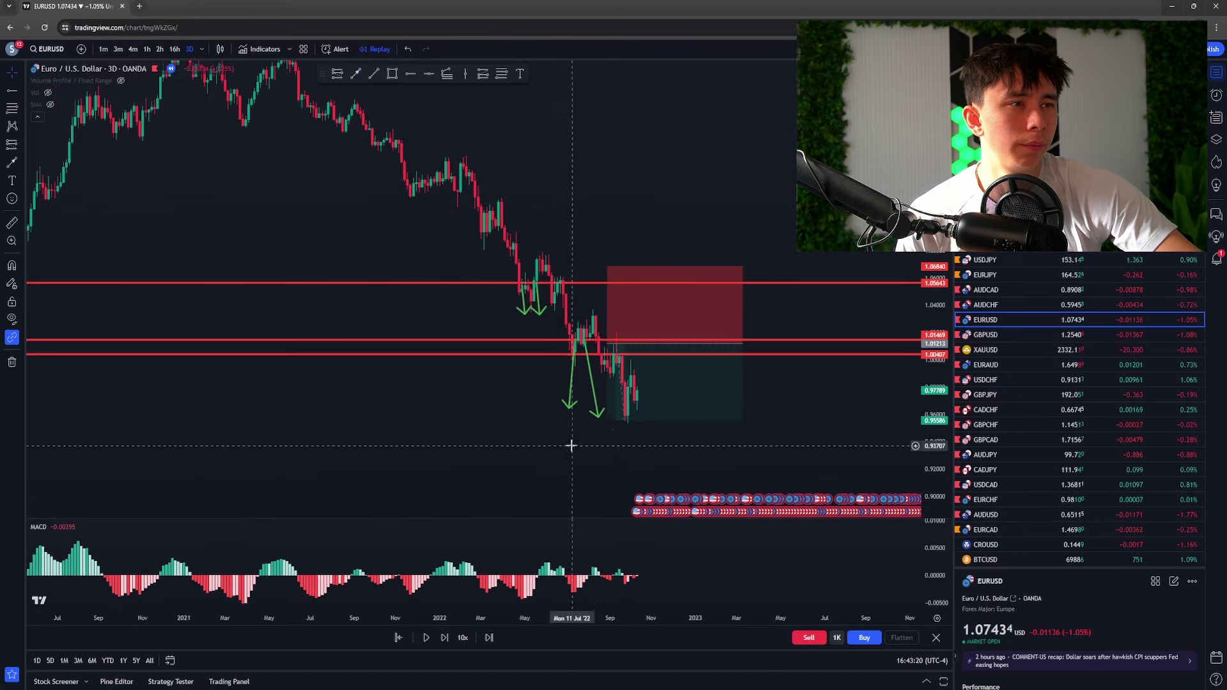
{"action": "left_click_drag", "start_coordinate": [569, 444], "coordinate": [341, 425]}
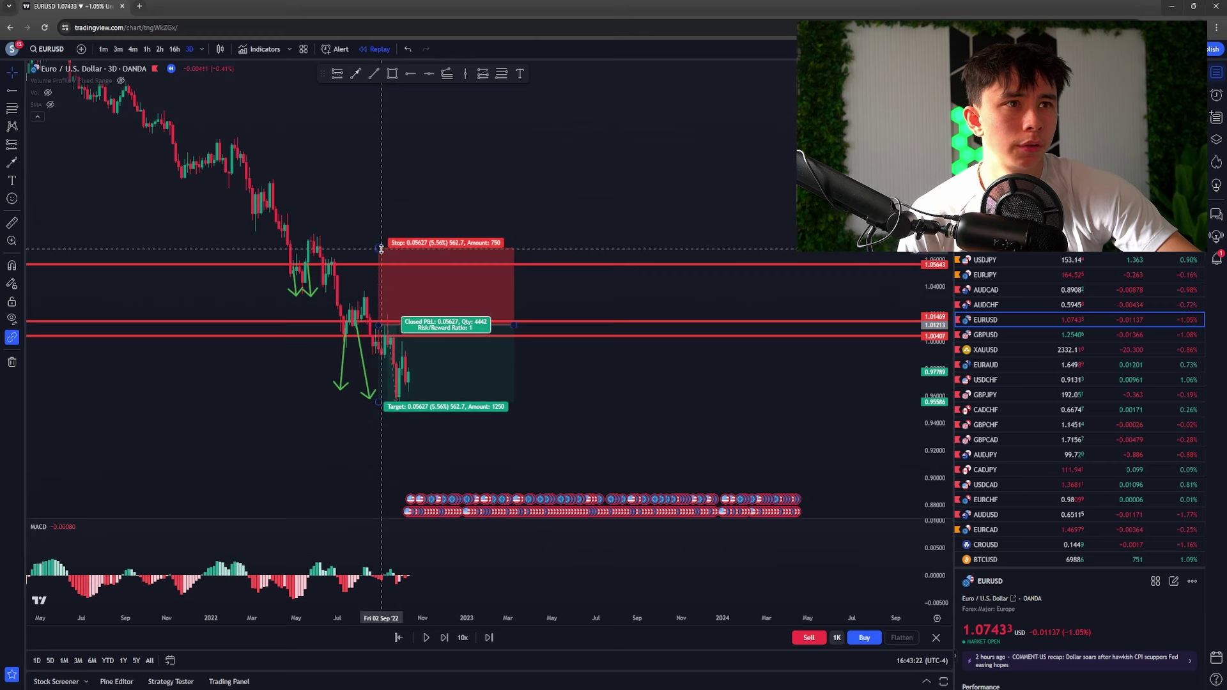
{"action": "left_click_drag", "start_coordinate": [381, 248], "coordinate": [379, 287]}
{"action": "left_click_drag", "start_coordinate": [514, 326], "coordinate": [421, 326]}
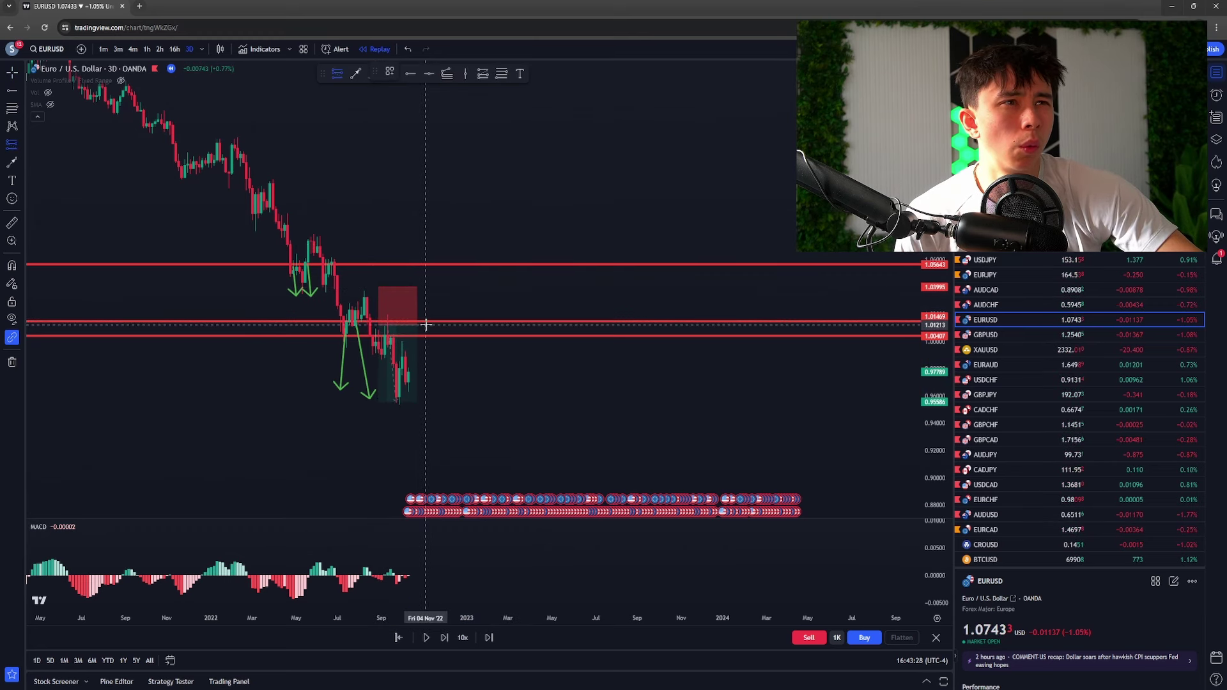
Place short positions at 1.01176 from 9 November 2022 and 1.05753 from 12 May 2022, with stops about 0.0692 and 0.0641 above entry.
{"action": "left_click", "coordinate": [427, 325]}
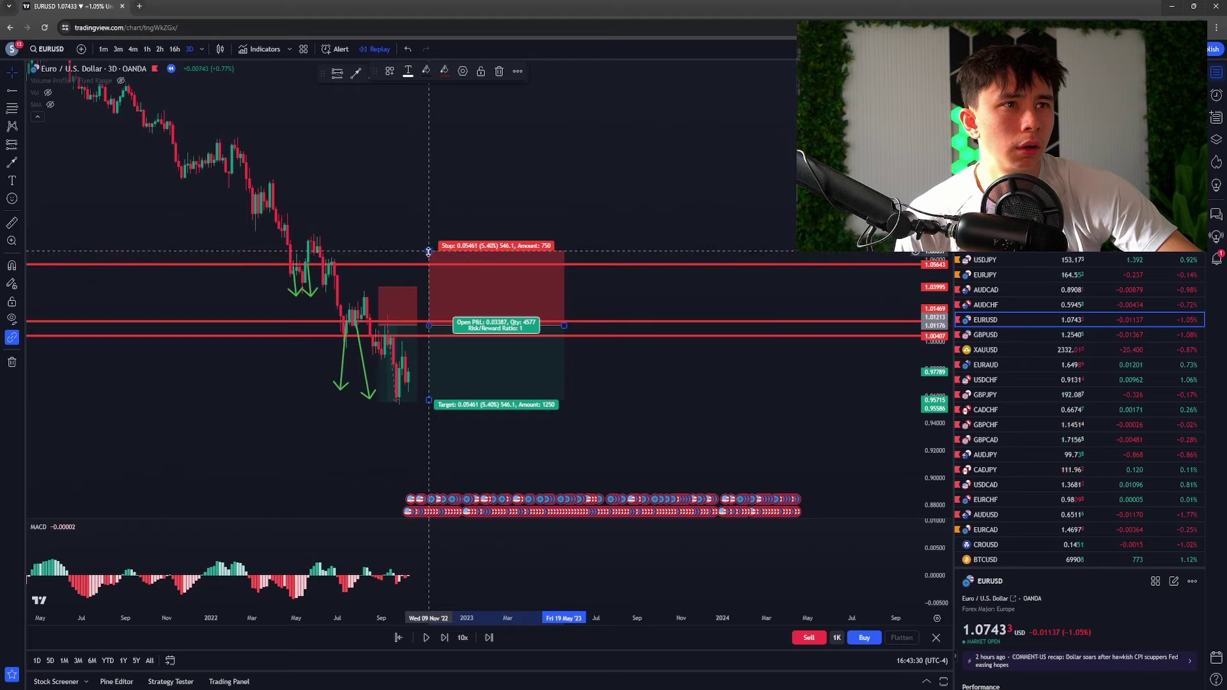
{"action": "mouse_move", "coordinate": [428, 252]}
{"action": "left_mouse_down"}
{"action": "mouse_move", "coordinate": [428, 272]}
{"action": "mouse_move", "coordinate": [428, 231]}
{"action": "left_mouse_up"}
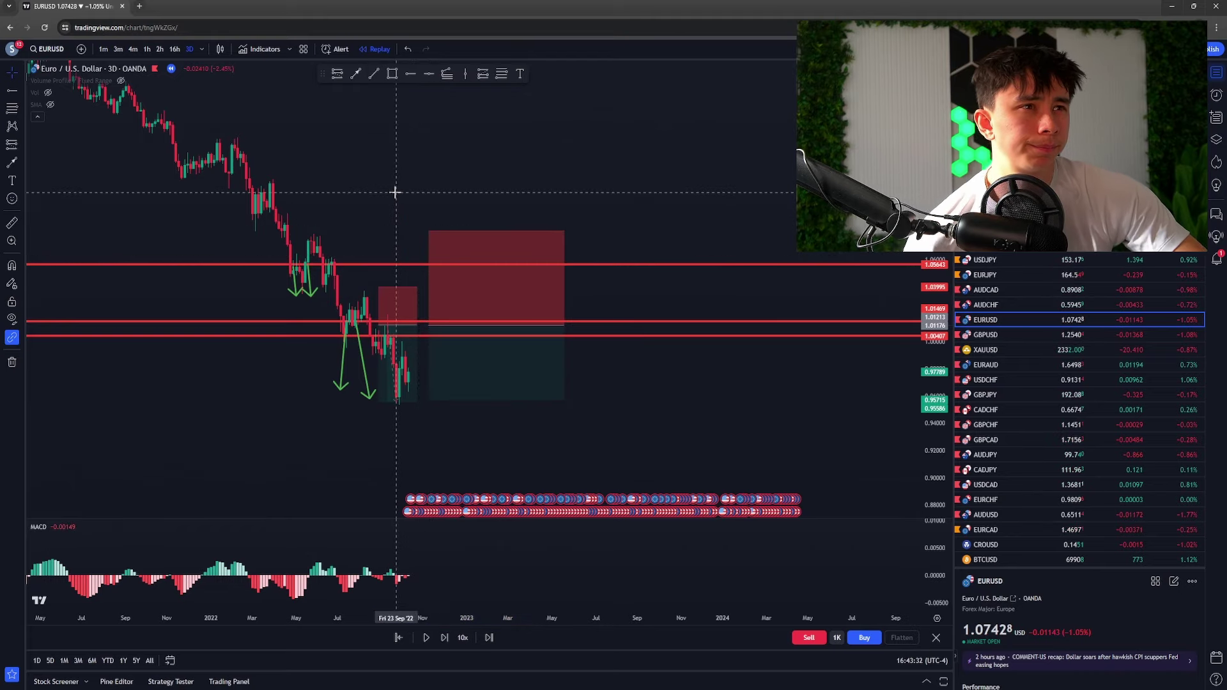
{"action": "left_click", "coordinate": [369, 75]}
{"action": "left_click", "coordinate": [302, 263]}
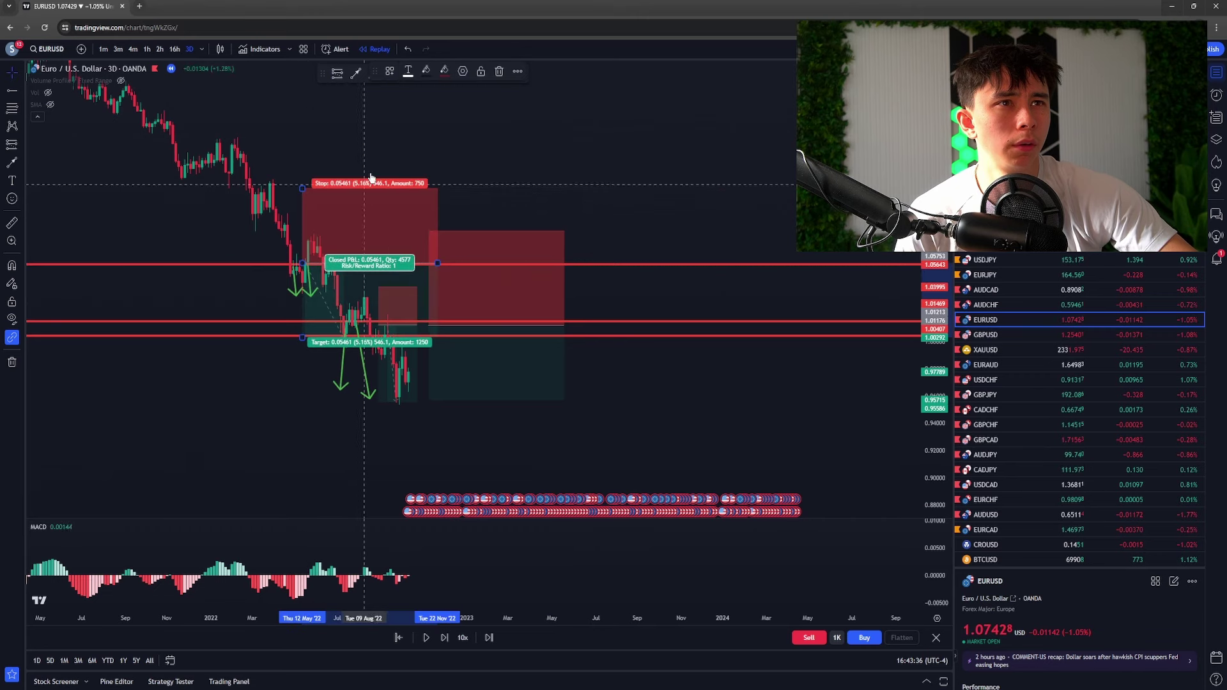
{"action": "left_click", "coordinate": [376, 169]}
{"action": "left_click_drag", "start_coordinate": [302, 189], "coordinate": [303, 175]}
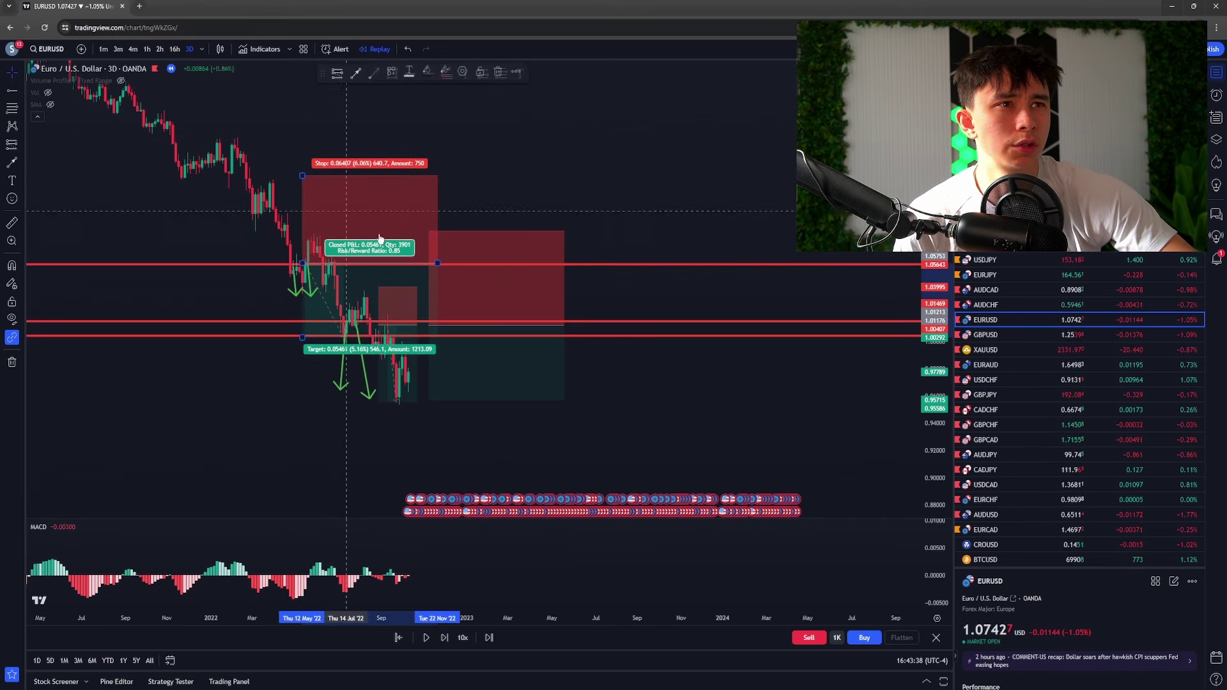
{"action": "left_click_drag", "start_coordinate": [438, 263], "coordinate": [429, 265]}
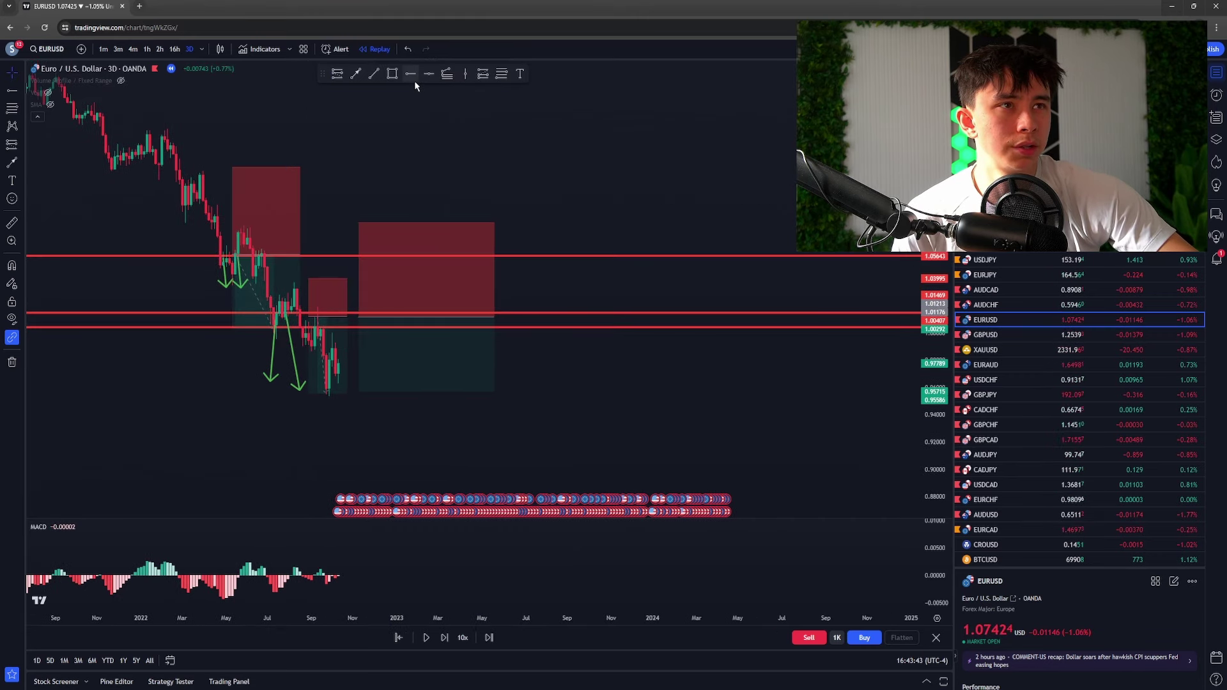
Draw three blue horizontal rays at the short positions' stop levels, at 1.03922, 1.08133 and about 1.12.
{"action": "left_click", "coordinate": [413, 78]}
{"action": "left_click", "coordinate": [182, 279]}
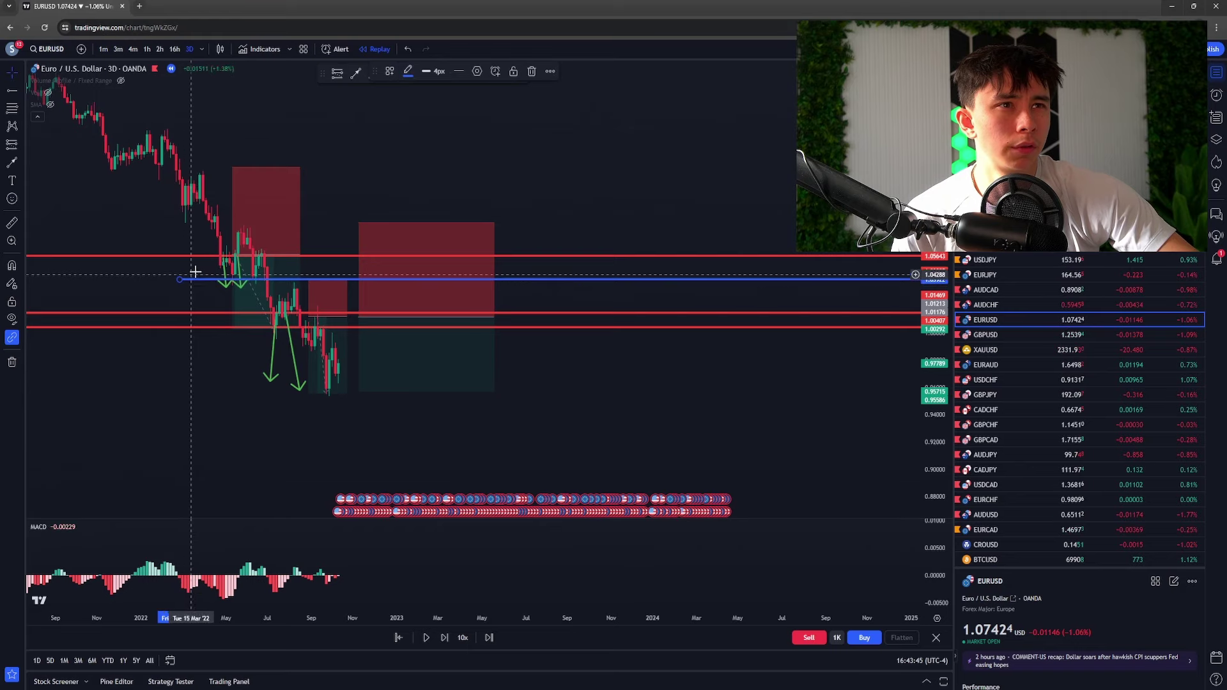
{"action": "left_click", "coordinate": [220, 221]}
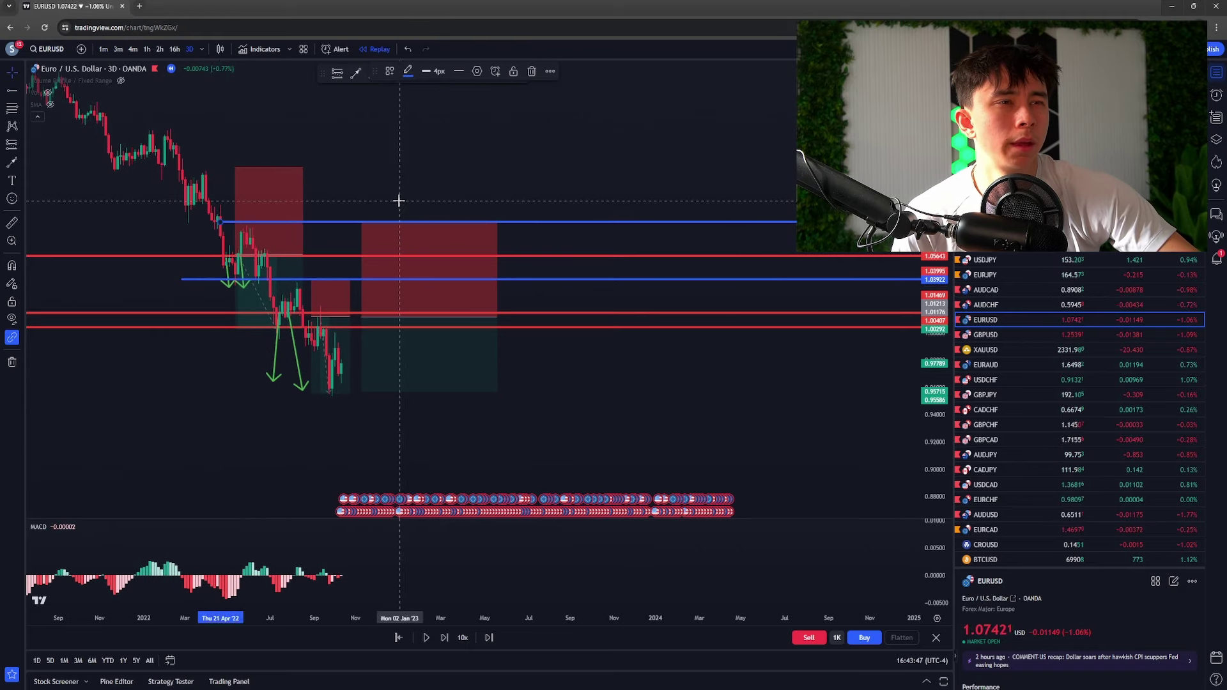
{"action": "left_click", "coordinate": [400, 201]}
{"action": "left_click", "coordinate": [411, 74]}
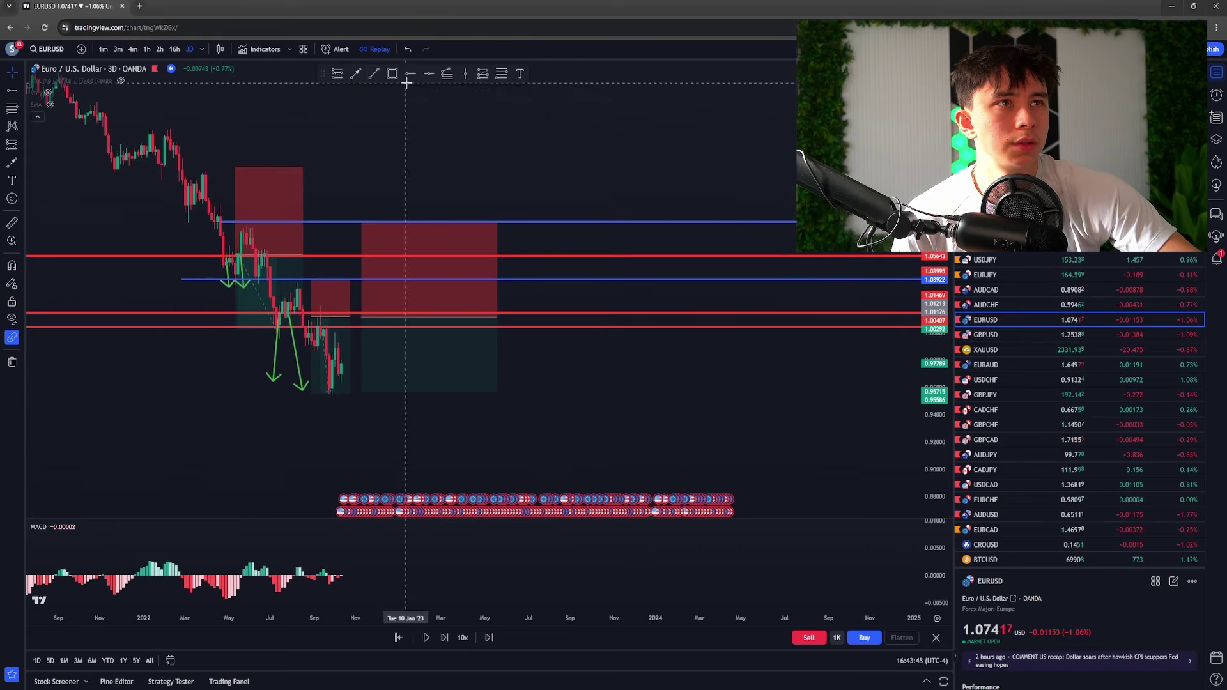
{"action": "left_click", "coordinate": [220, 167]}
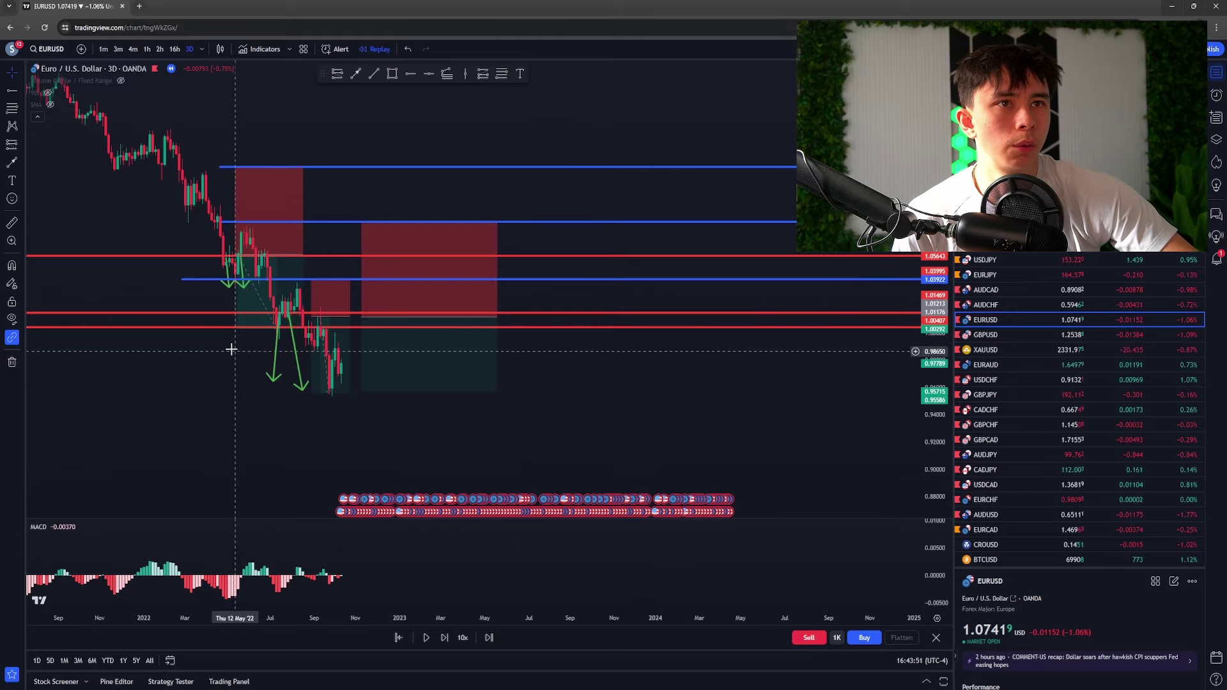
Delete the three short positions and the three red horizontal lines, keeping the green arrows and blue rays.
{"action": "left_click", "coordinate": [493, 313]}
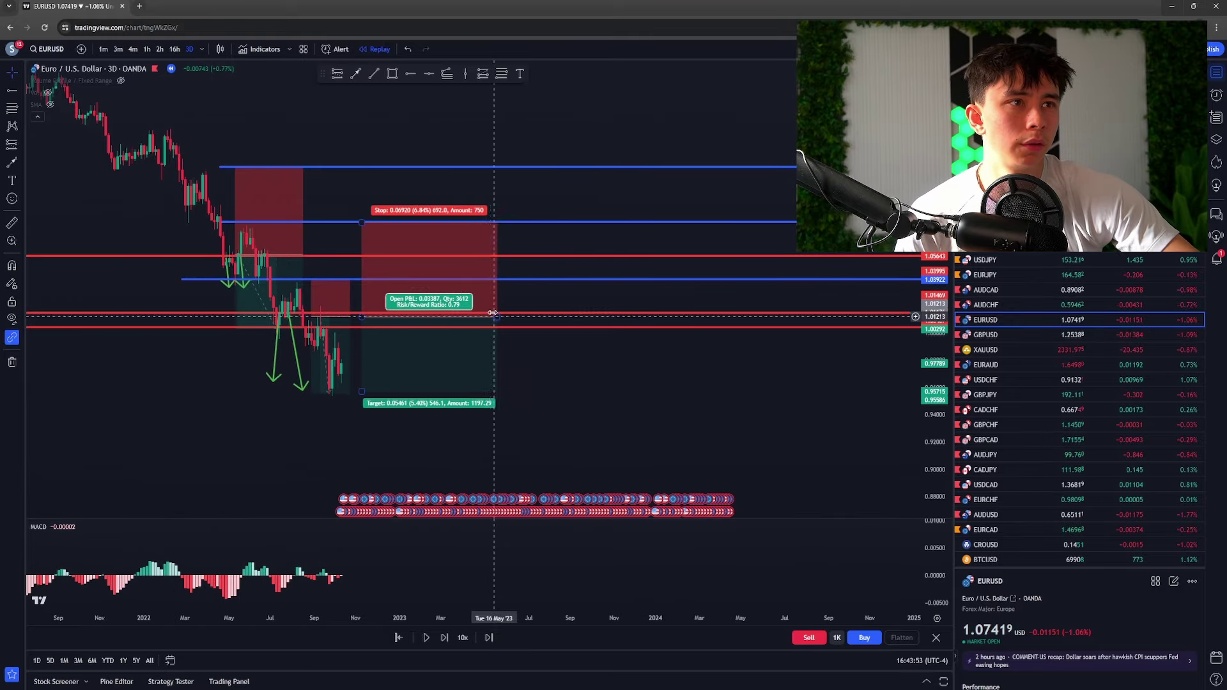
{"action": "left_click", "coordinate": [502, 254]}
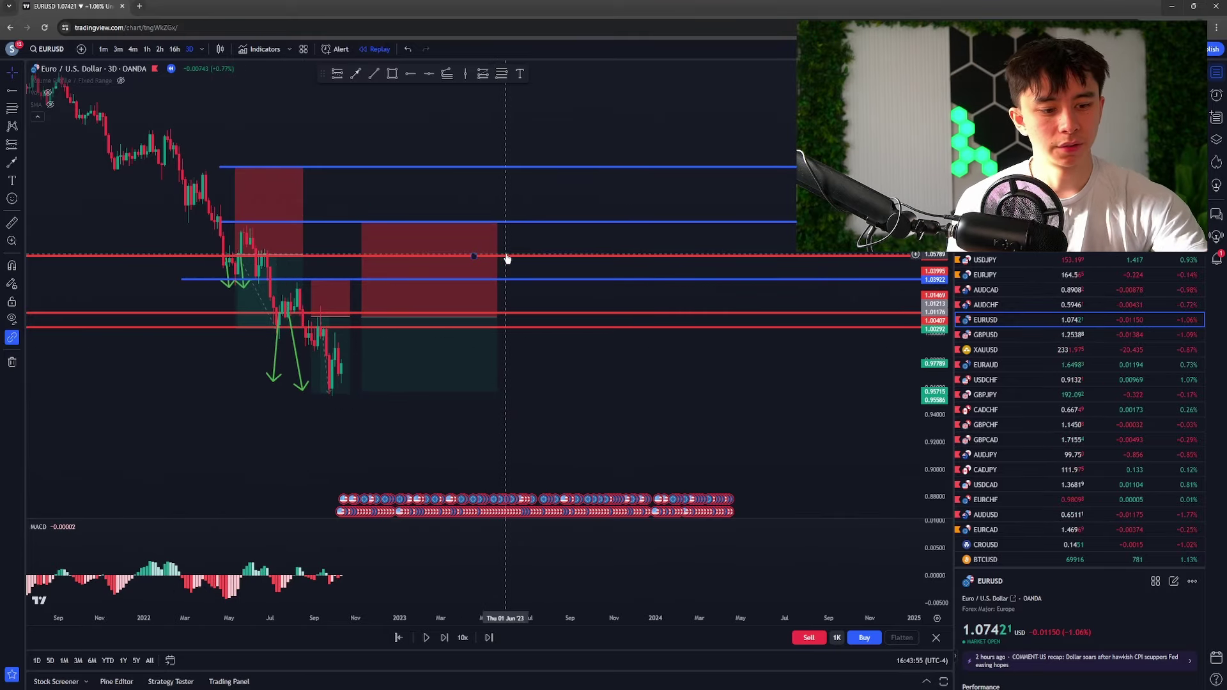
{"action": "left_click", "coordinate": [340, 293]}
{"action": "key", "text": "Delete"}
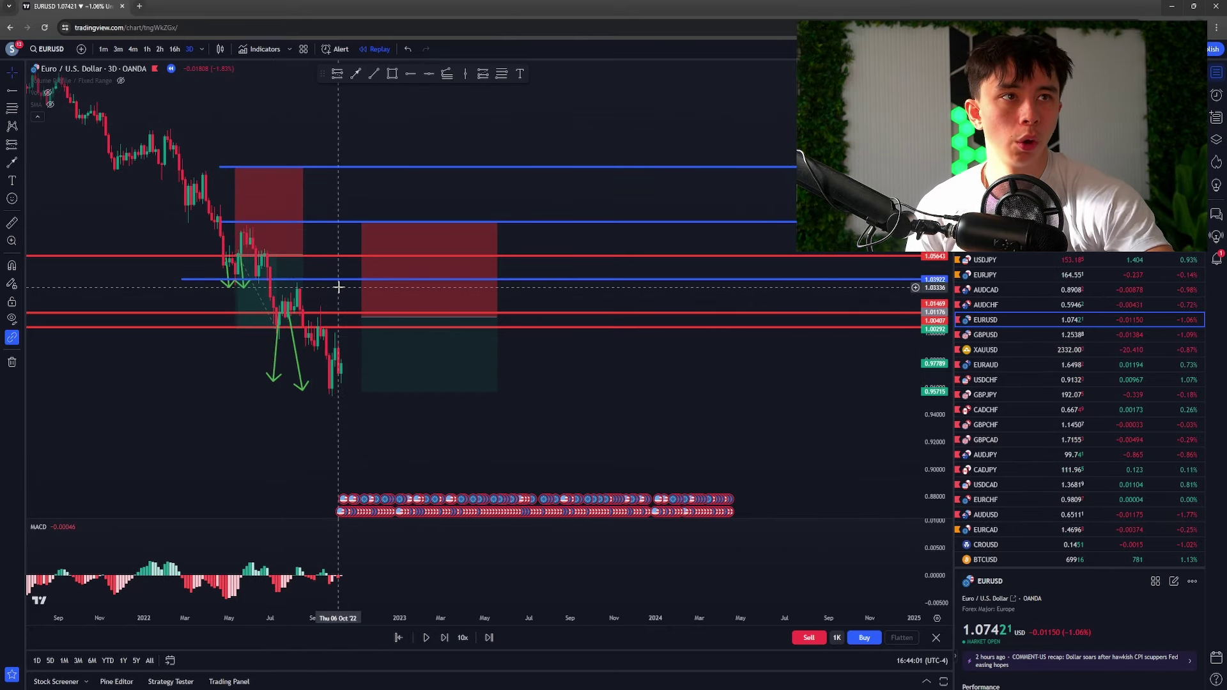
{"action": "left_click", "coordinate": [387, 271]}
{"action": "key", "text": "Delete"}
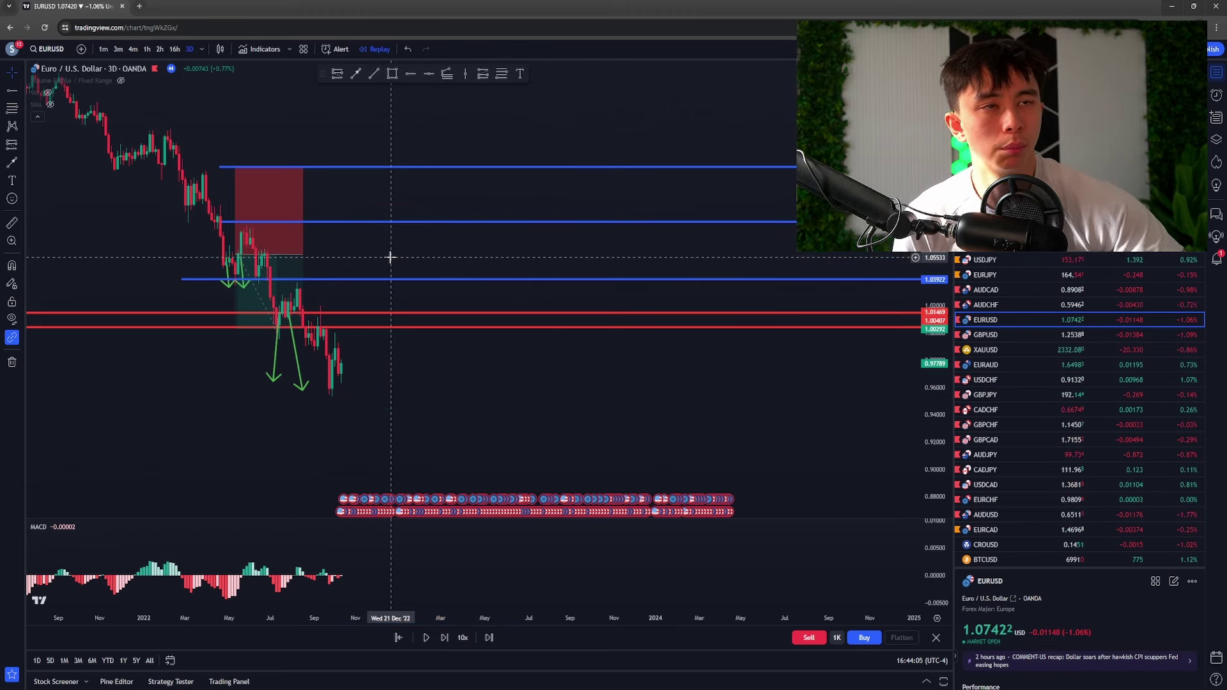
{"action": "key", "text": "Delete"}
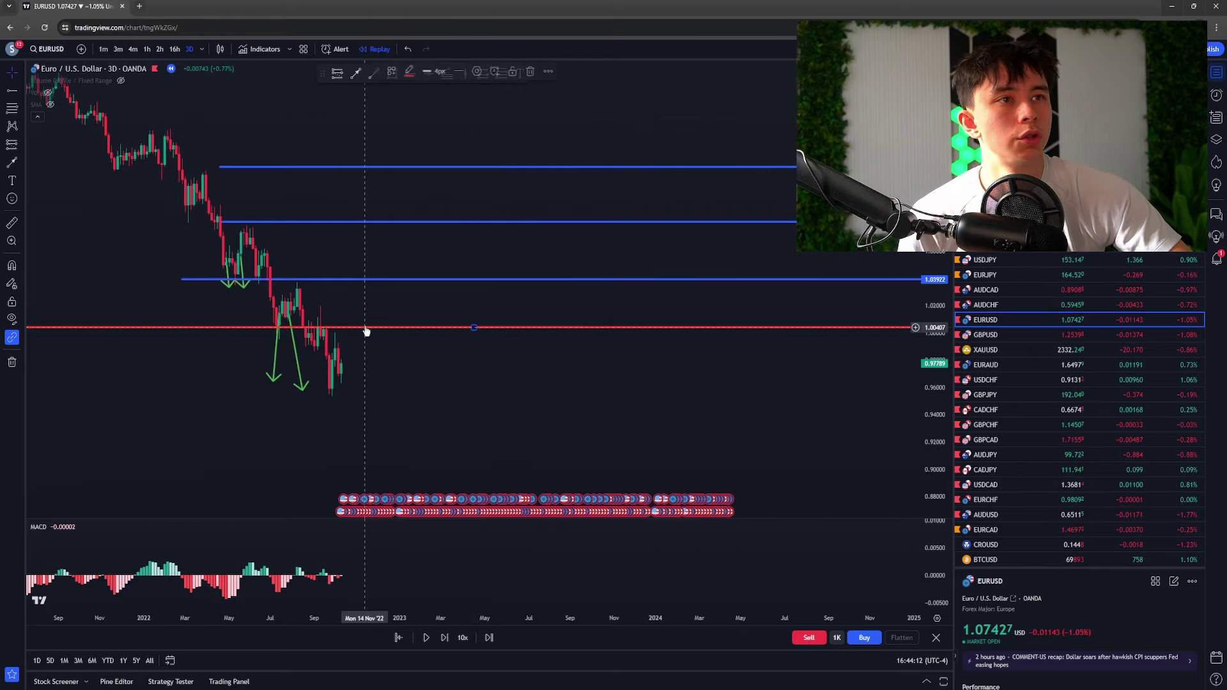
{"action": "left_click", "coordinate": [365, 327]}
{"action": "key", "text": "Delete"}
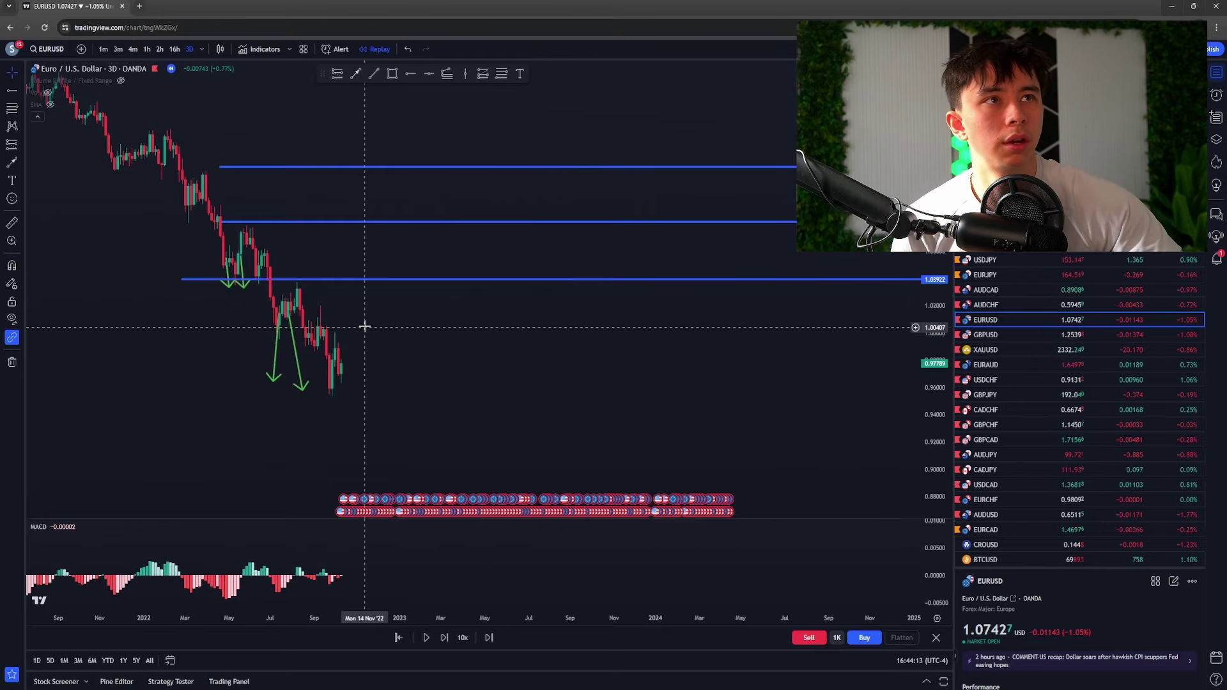
Exit Bar Replay to bring back the full price history.
{"action": "left_click", "coordinate": [375, 49]}
{"action": "left_click", "coordinate": [697, 388]}
{"action": "scroll", "coordinate": [264, 253], "scroll_direction": "up", "scroll_amount": 5}
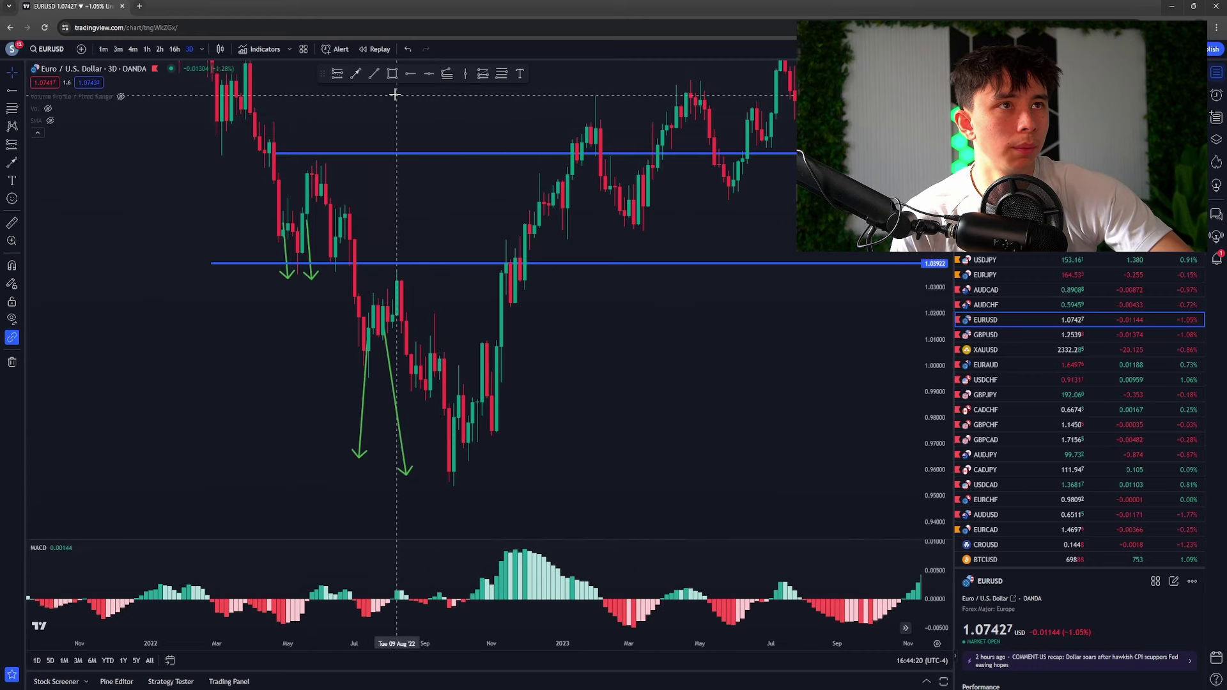
{"action": "left_click", "coordinate": [355, 73]}
{"action": "mouse_move", "coordinate": [387, 205]}
{"action": "left_mouse_down"}
{"action": "mouse_move", "coordinate": [488, 265]}
{"action": "mouse_move", "coordinate": [506, 259]}
{"action": "mouse_move", "coordinate": [505, 239]}
{"action": "mouse_move", "coordinate": [511, 261]}
{"action": "mouse_move", "coordinate": [447, 282]}
{"action": "mouse_move", "coordinate": [462, 231]}
{"action": "mouse_move", "coordinate": [509, 264]}
{"action": "mouse_move", "coordinate": [530, 257]}
{"action": "mouse_move", "coordinate": [524, 279]}
{"action": "mouse_move", "coordinate": [524, 249]}
{"action": "mouse_move", "coordinate": [601, 118]}
{"action": "left_mouse_up"}
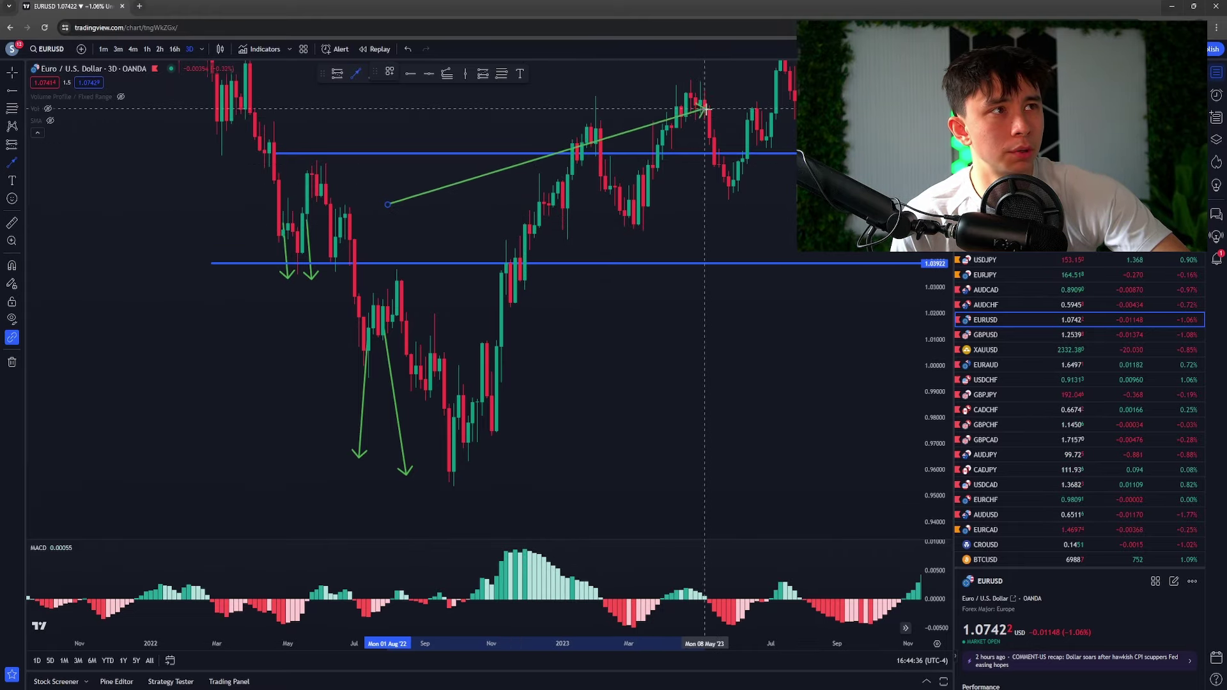
{"action": "key", "text": "Escape"}
Move the start of the uppermost blue ray back to about March 2022.
{"action": "left_click_drag", "start_coordinate": [732, 230], "coordinate": [478, 328]}
{"action": "scroll", "coordinate": [478, 328], "scroll_direction": "down", "scroll_amount": 3}
{"action": "scroll", "coordinate": [479, 328], "scroll_direction": "down", "scroll_amount": 2}
{"action": "scroll", "coordinate": [639, 307], "scroll_direction": "up", "scroll_amount": 3}
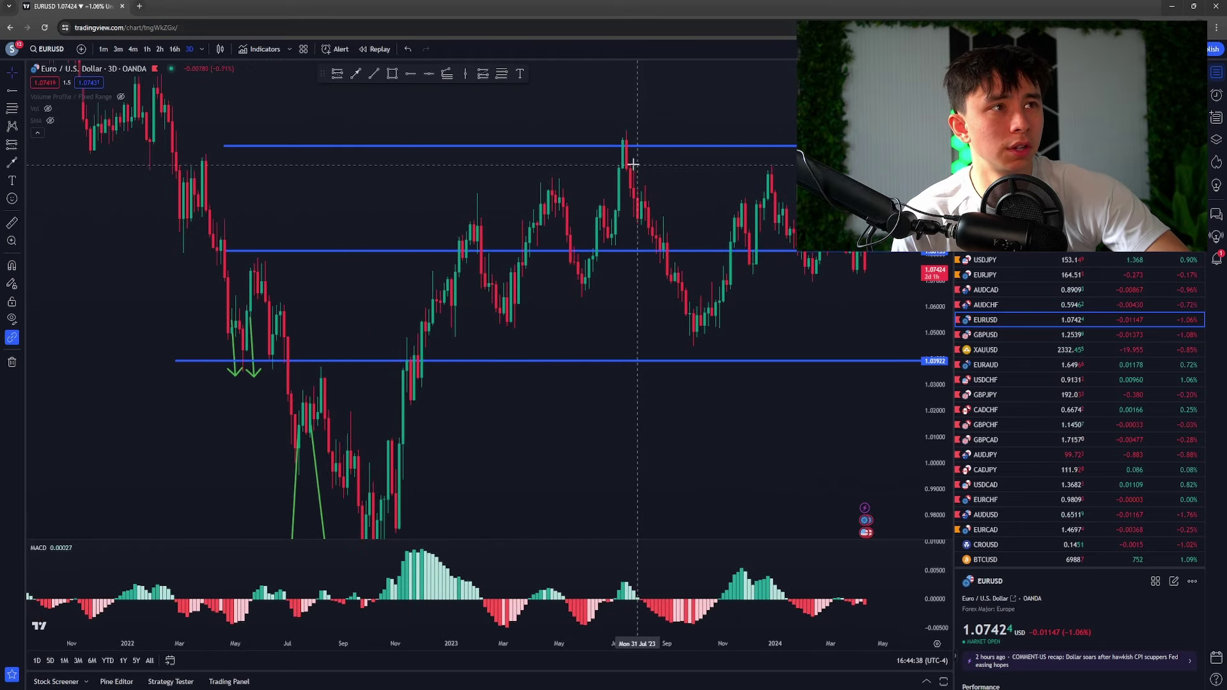
{"action": "left_click_drag", "start_coordinate": [633, 162], "coordinate": [671, 215]}
{"action": "left_click_drag", "start_coordinate": [392, 145], "coordinate": [282, 147]}
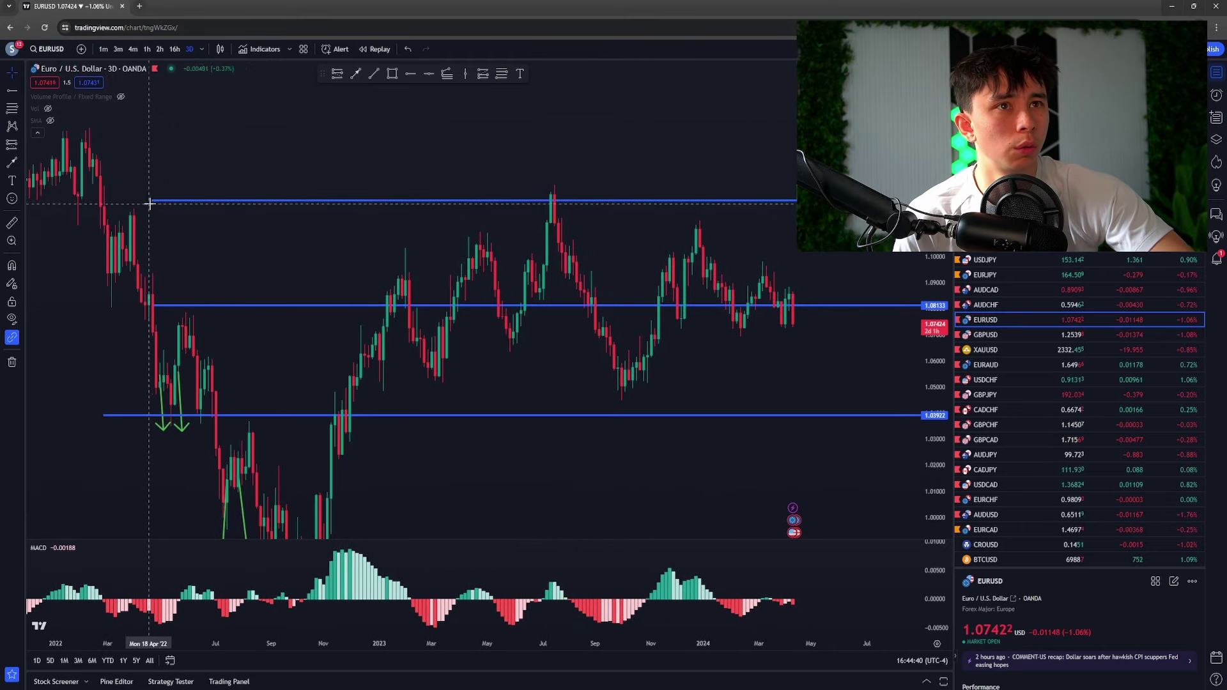
{"action": "mouse_move", "coordinate": [151, 200]}
{"action": "left_mouse_down"}
{"action": "mouse_move", "coordinate": [115, 208]}
{"action": "mouse_move", "coordinate": [145, 188]}
{"action": "left_mouse_up"}
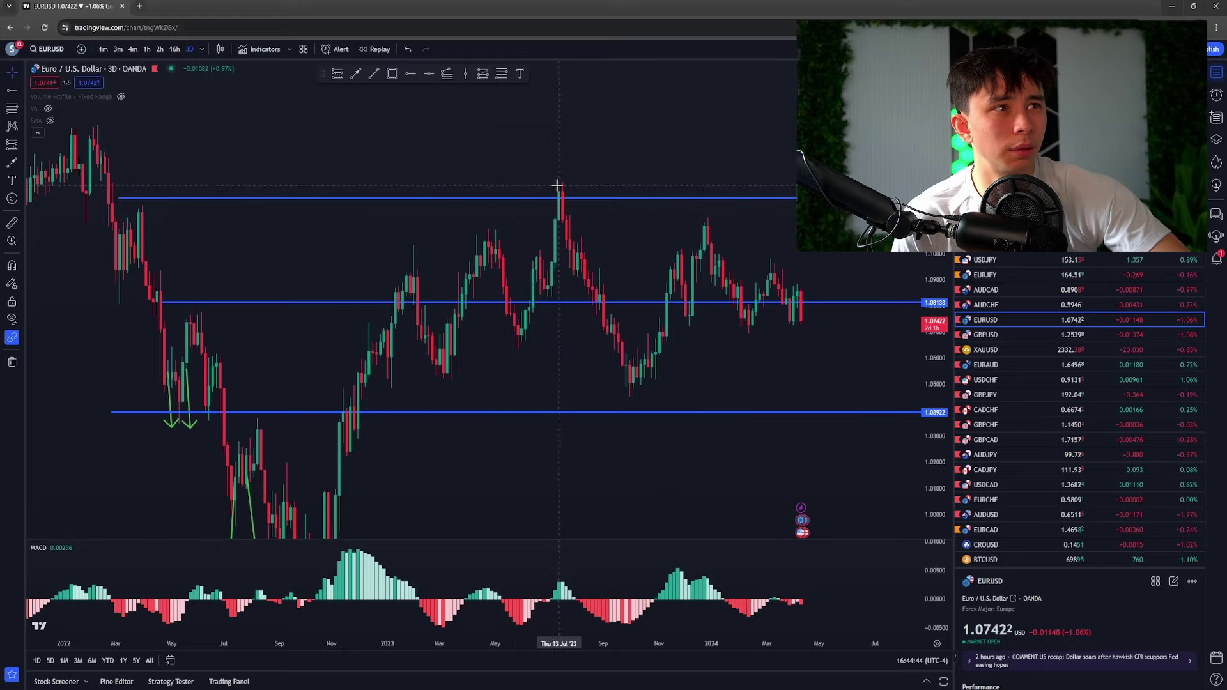
Examine how price behaves around the three blue rays between 2022 and 2024, with the whole decline and recovery in view.
{"action": "left_click_drag", "start_coordinate": [491, 176], "coordinate": [339, 225]}
{"action": "scroll", "coordinate": [447, 288], "scroll_direction": "down", "scroll_amount": 4}
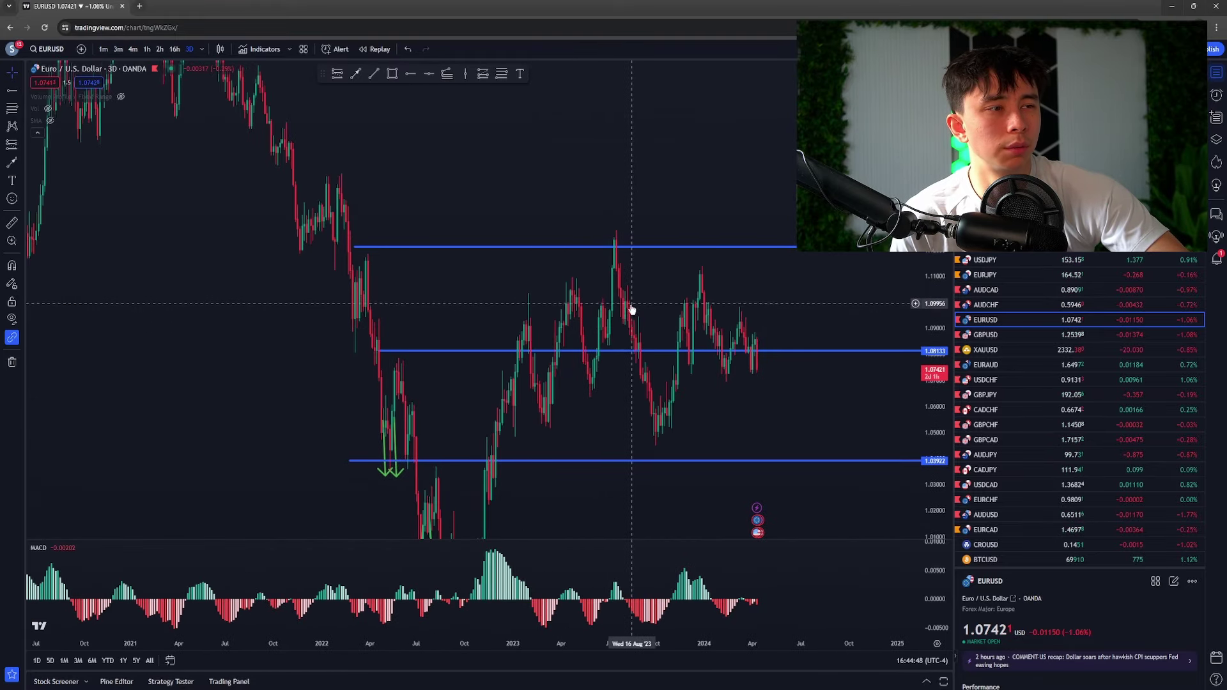
{"action": "scroll", "coordinate": [670, 434], "scroll_direction": "up", "scroll_amount": 3}
{"action": "left_click_drag", "start_coordinate": [669, 434], "coordinate": [488, 417]}
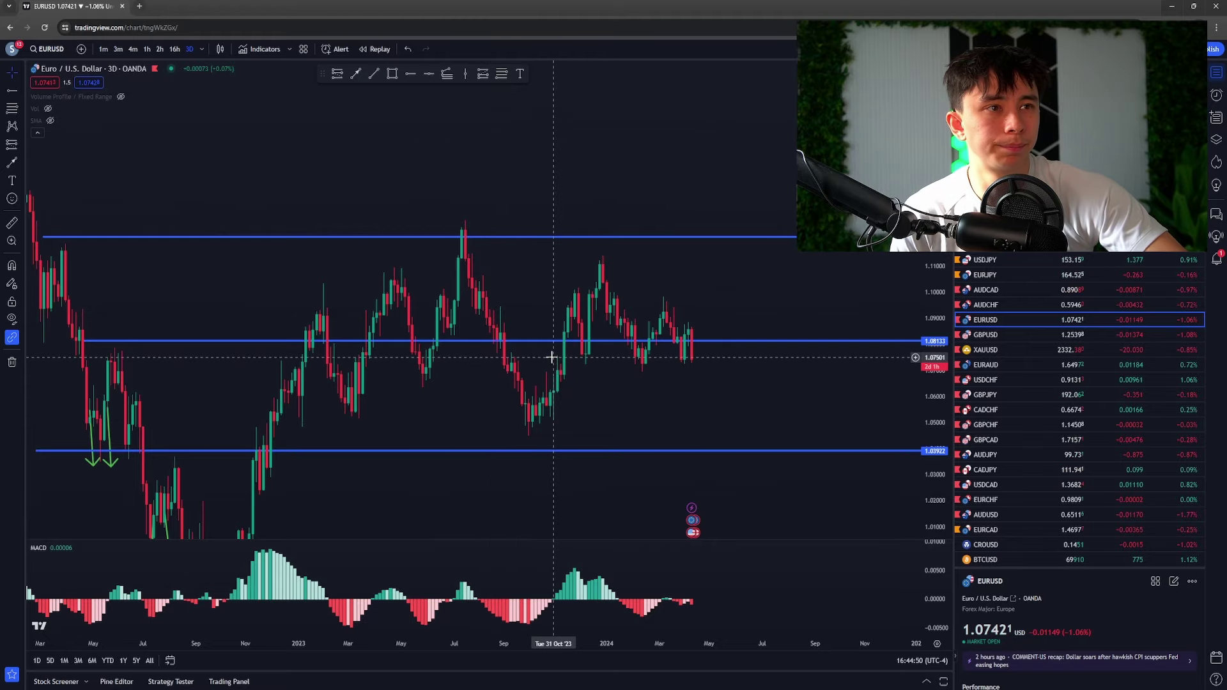
{"action": "scroll", "coordinate": [473, 383], "scroll_direction": "down", "scroll_amount": 3}
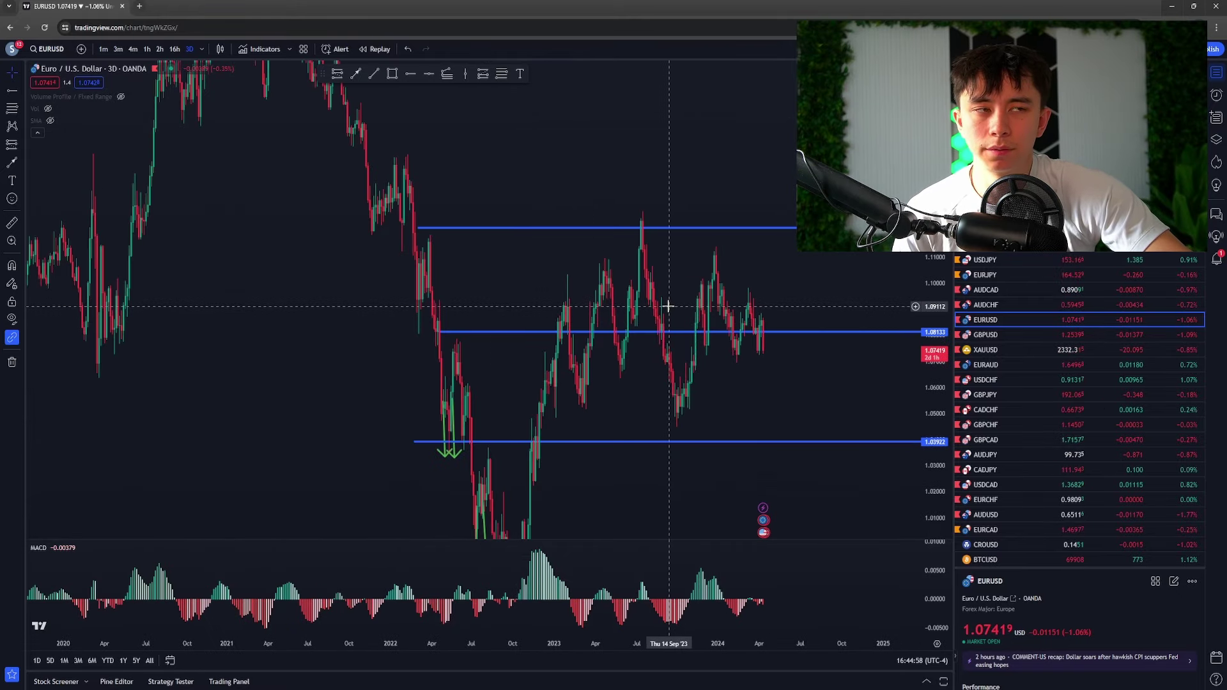
{"action": "left_click_drag", "start_coordinate": [935, 291], "coordinate": [934, 443]}
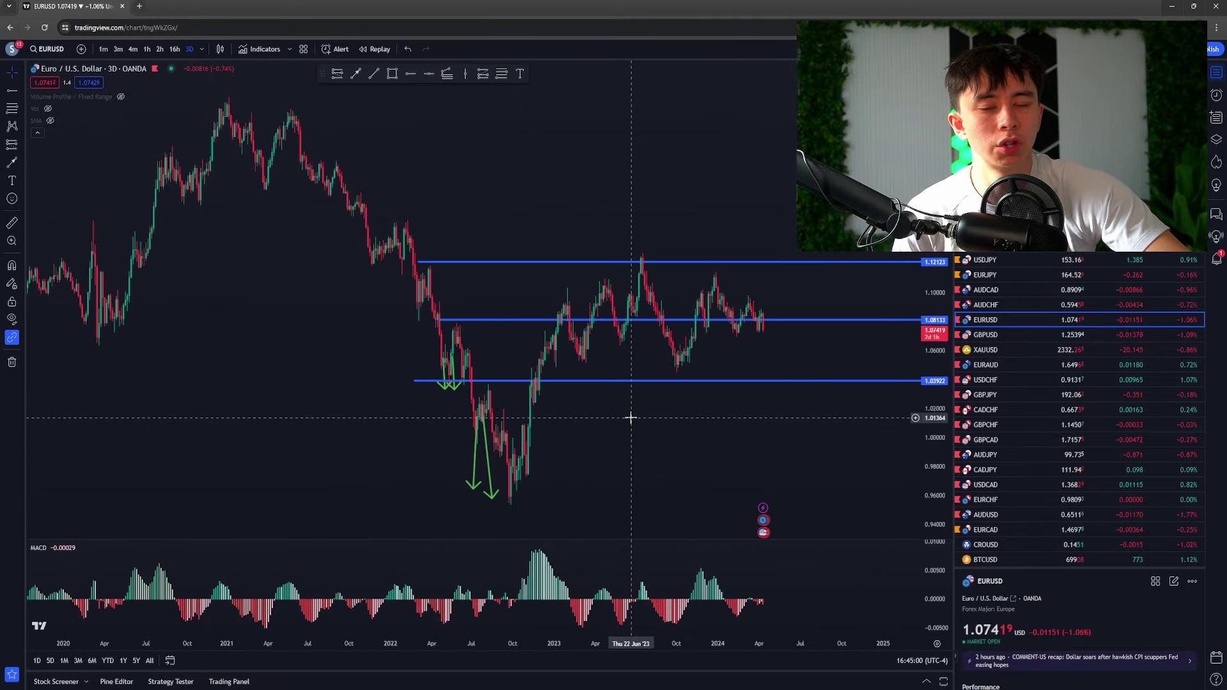